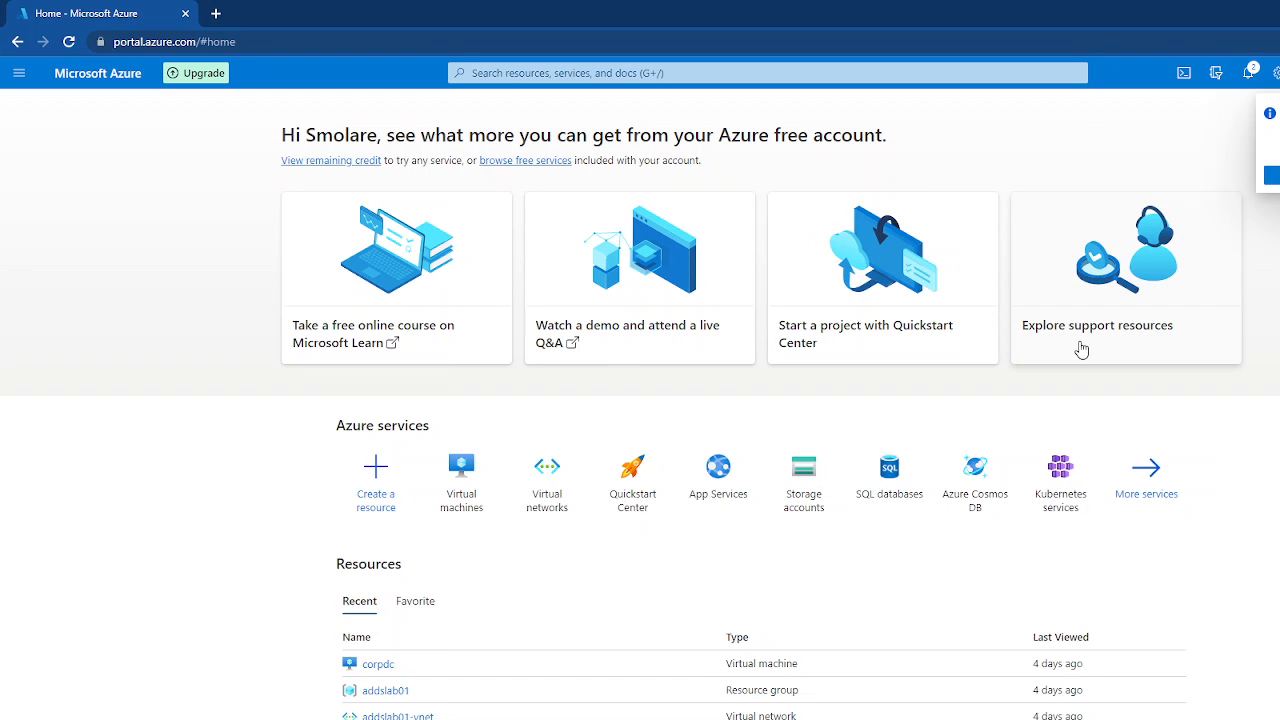
# From the Virtual machines list, bring up the Create options for a new Azure virtual machine
pyautogui.moveTo(460, 466)
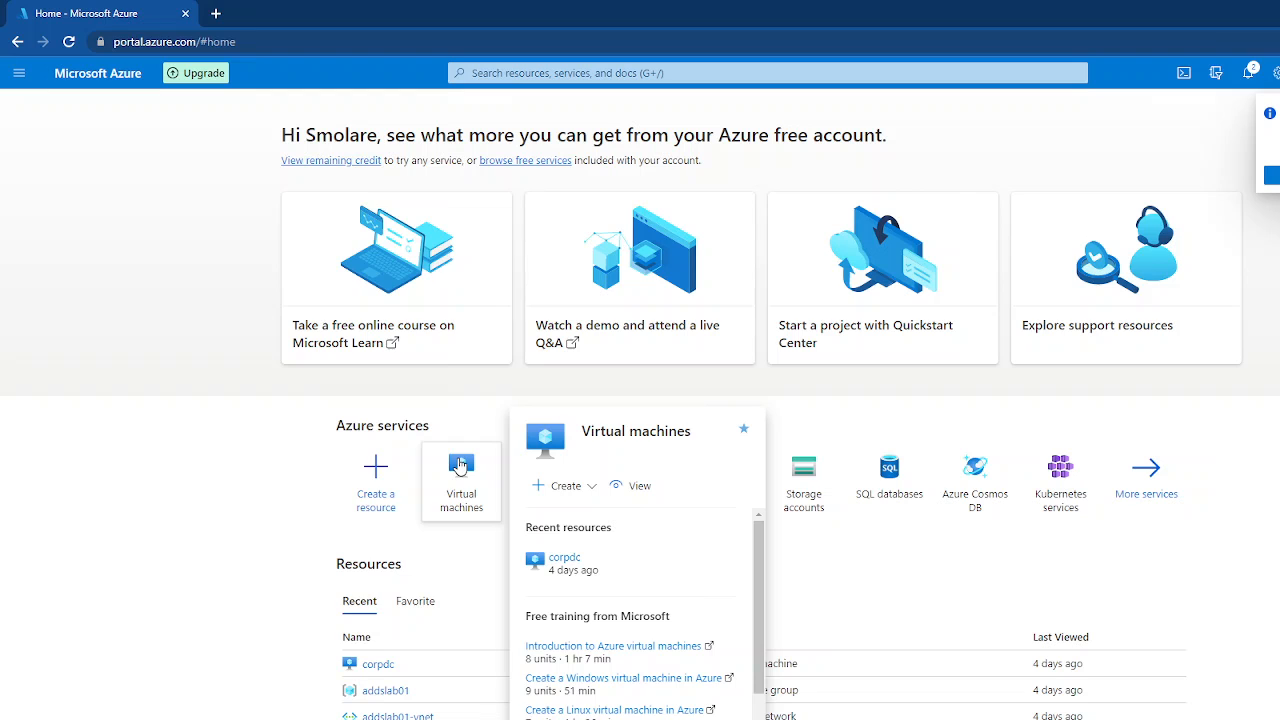
pyautogui.click(460, 466)
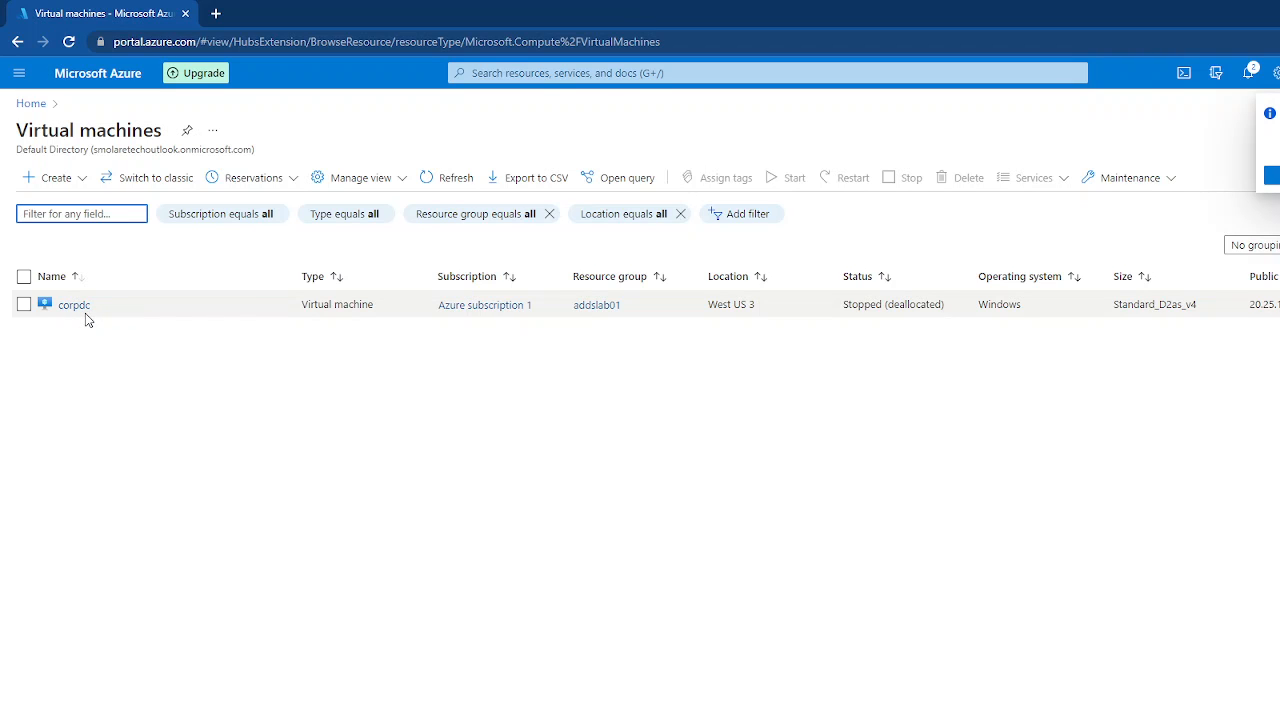
pyautogui.click(74, 180)
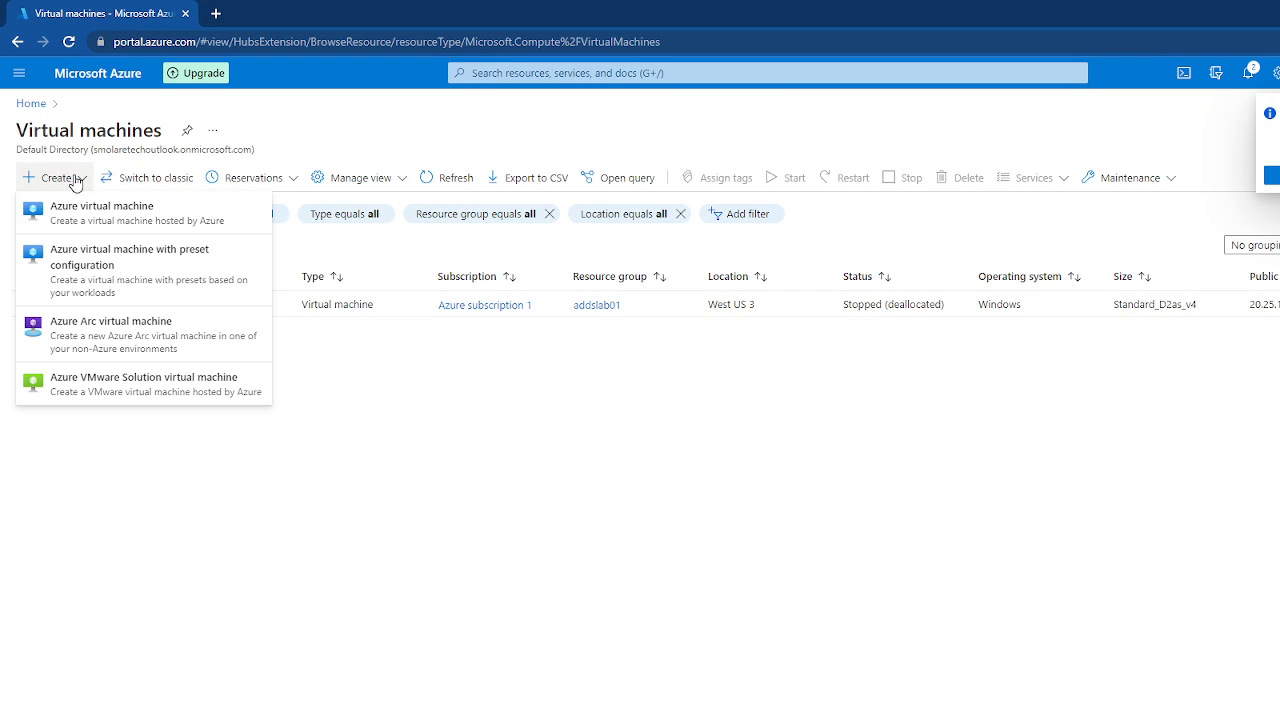
pyautogui.press('Escape')
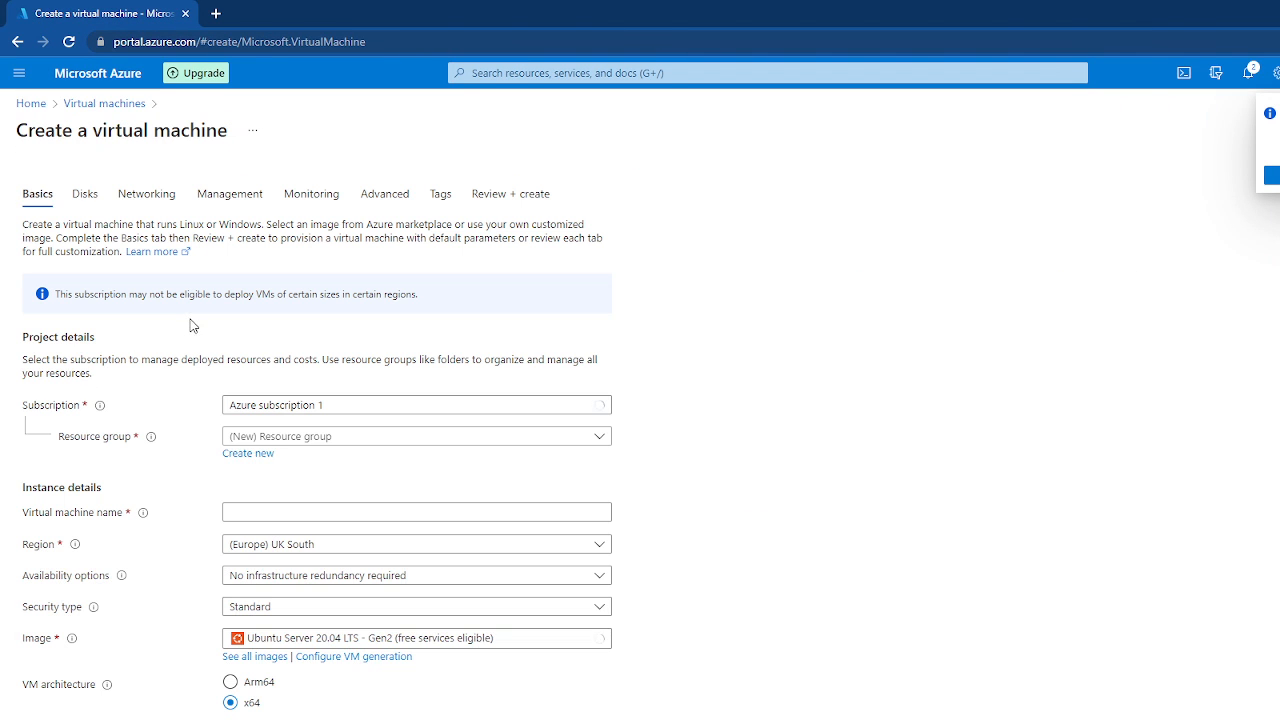
# Place the new VM in resource group addslab01 and name it server01
pyautogui.click(300, 442)
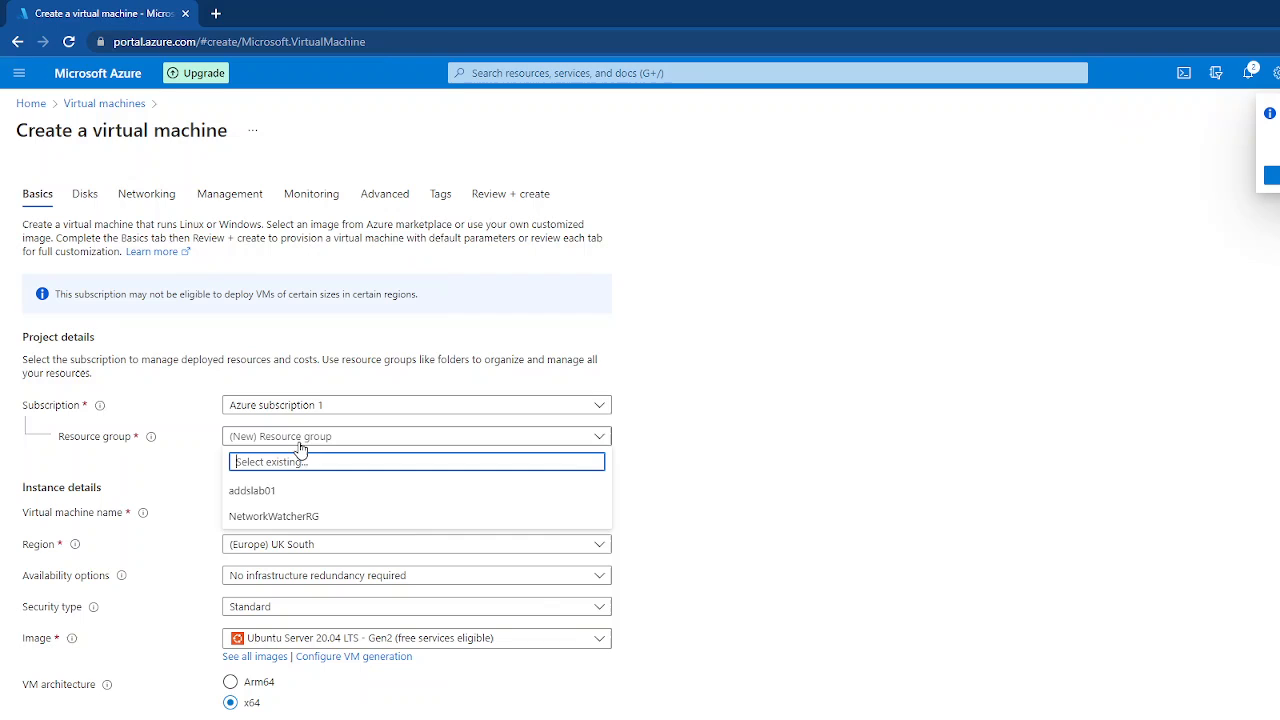
pyautogui.click(273, 494)
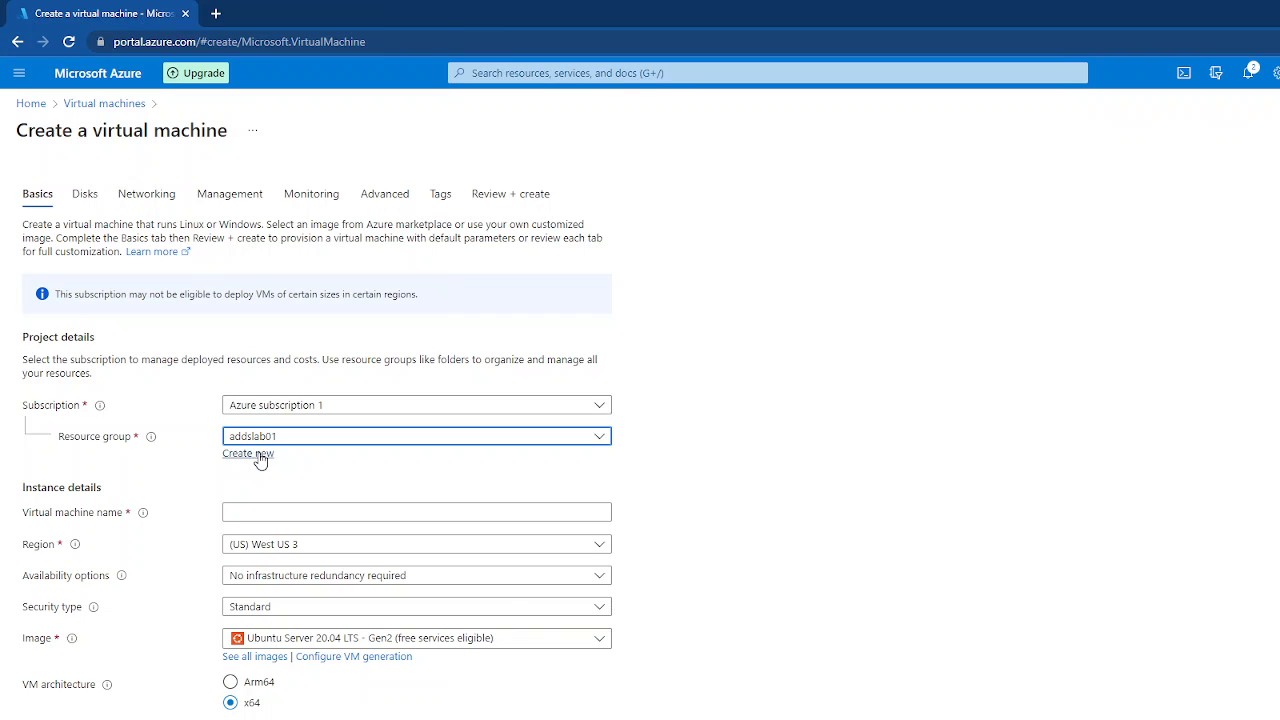
pyautogui.click(260, 456)
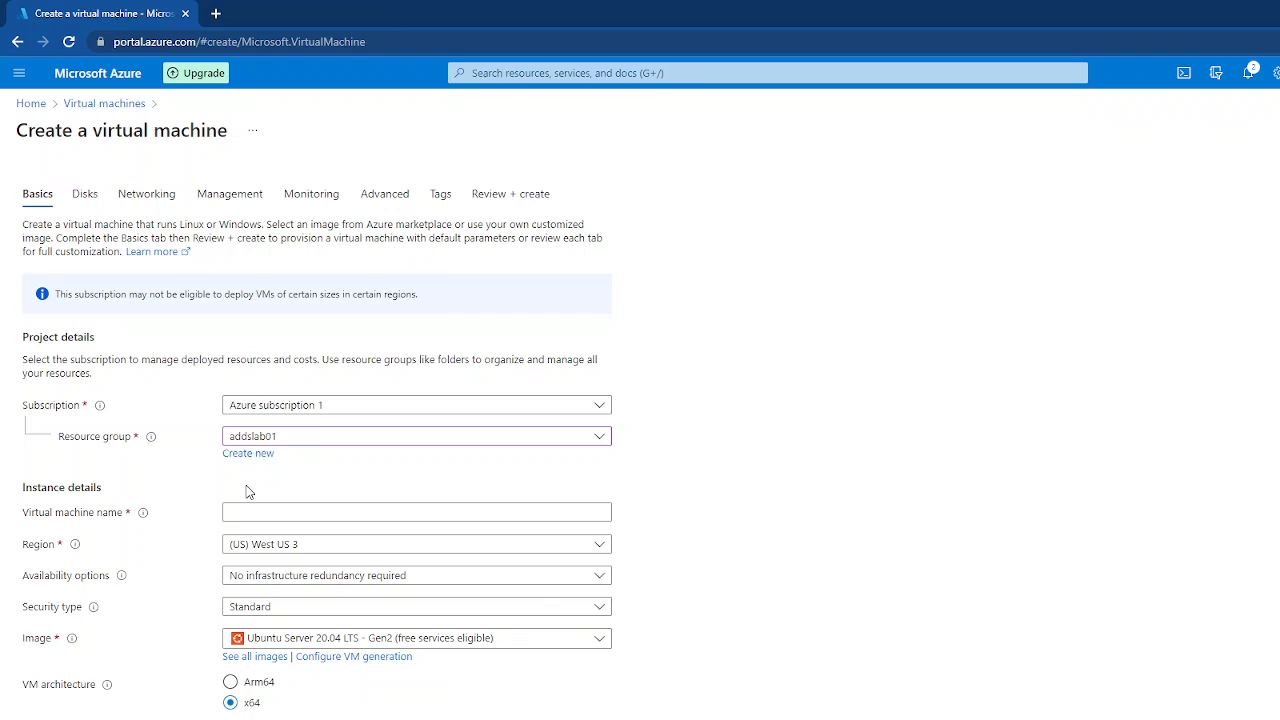
pyautogui.click(245, 511)
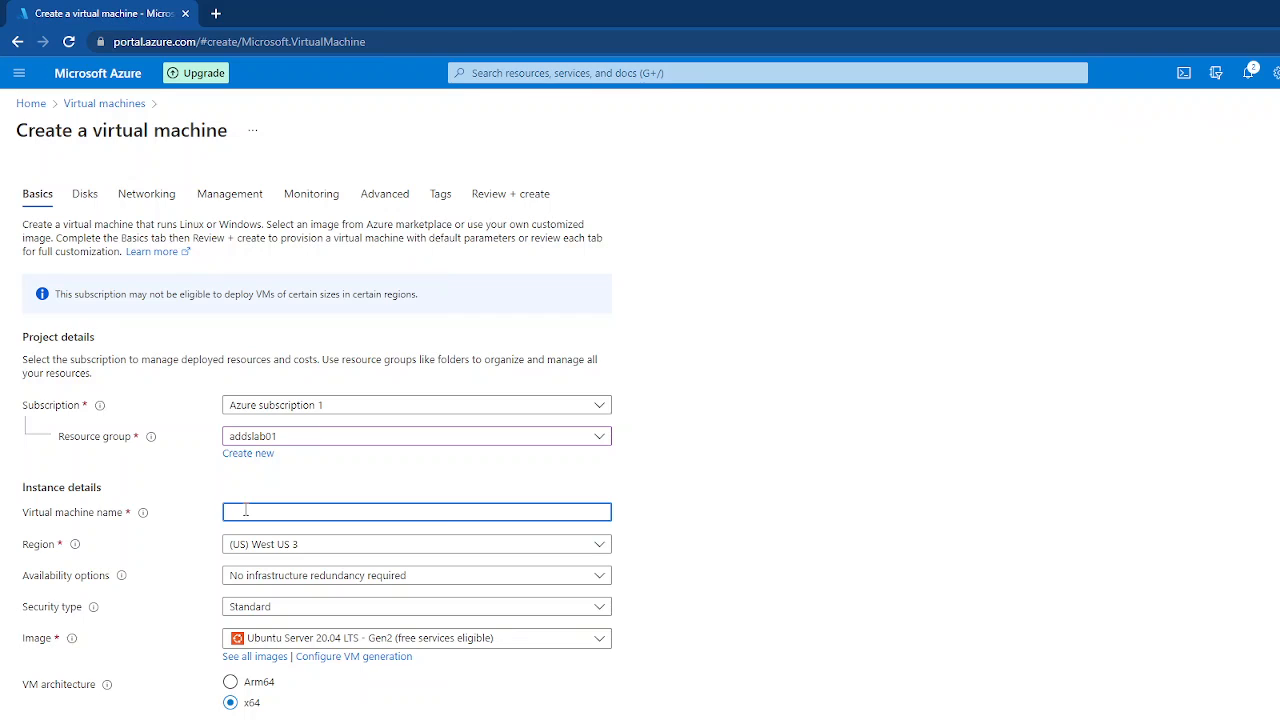
pyautogui.write('server01')
# Keep region (US) West US 3 and open the Virtual machines list in a new tab
pyautogui.click(268, 559)
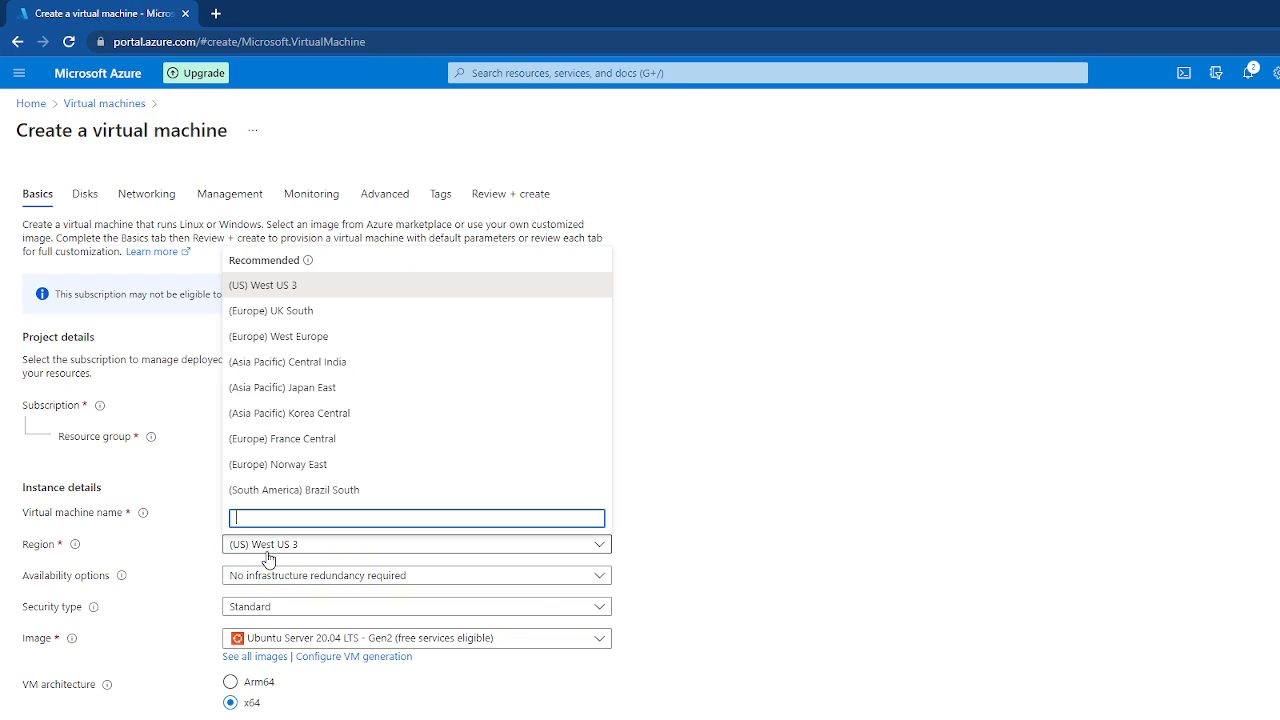
pyautogui.click(292, 287)
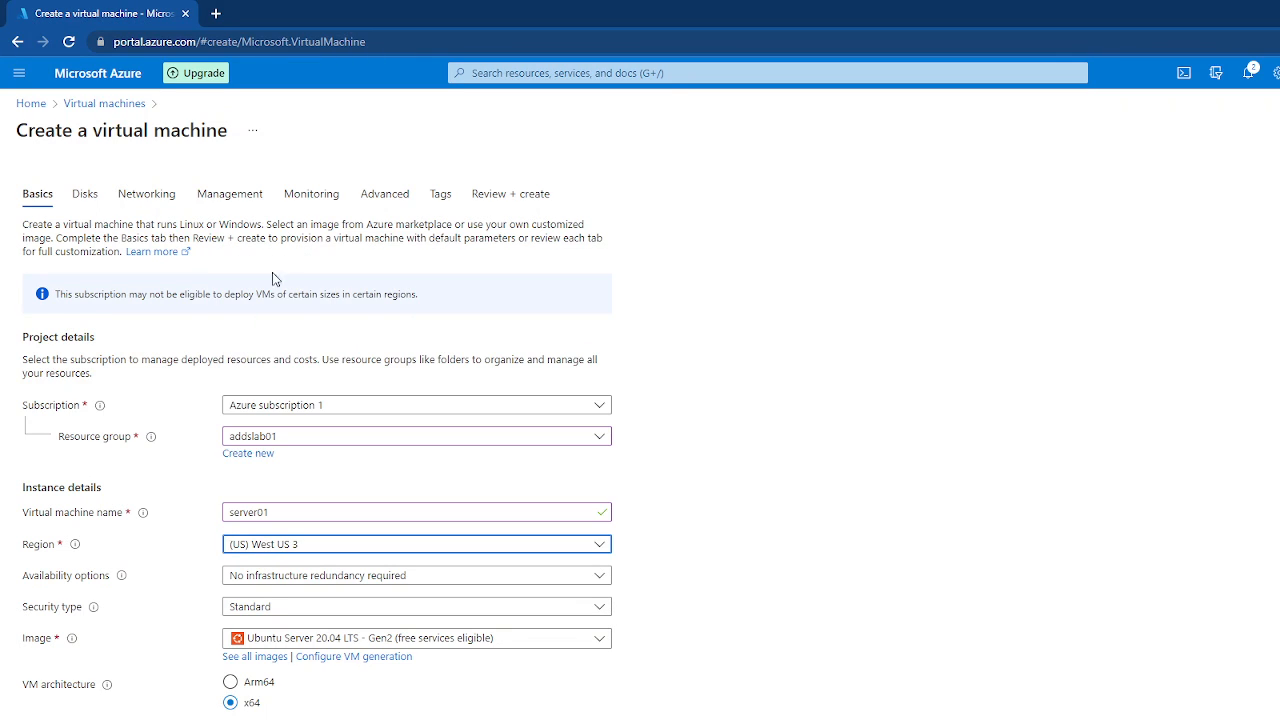
pyautogui.middleClick(90, 108)
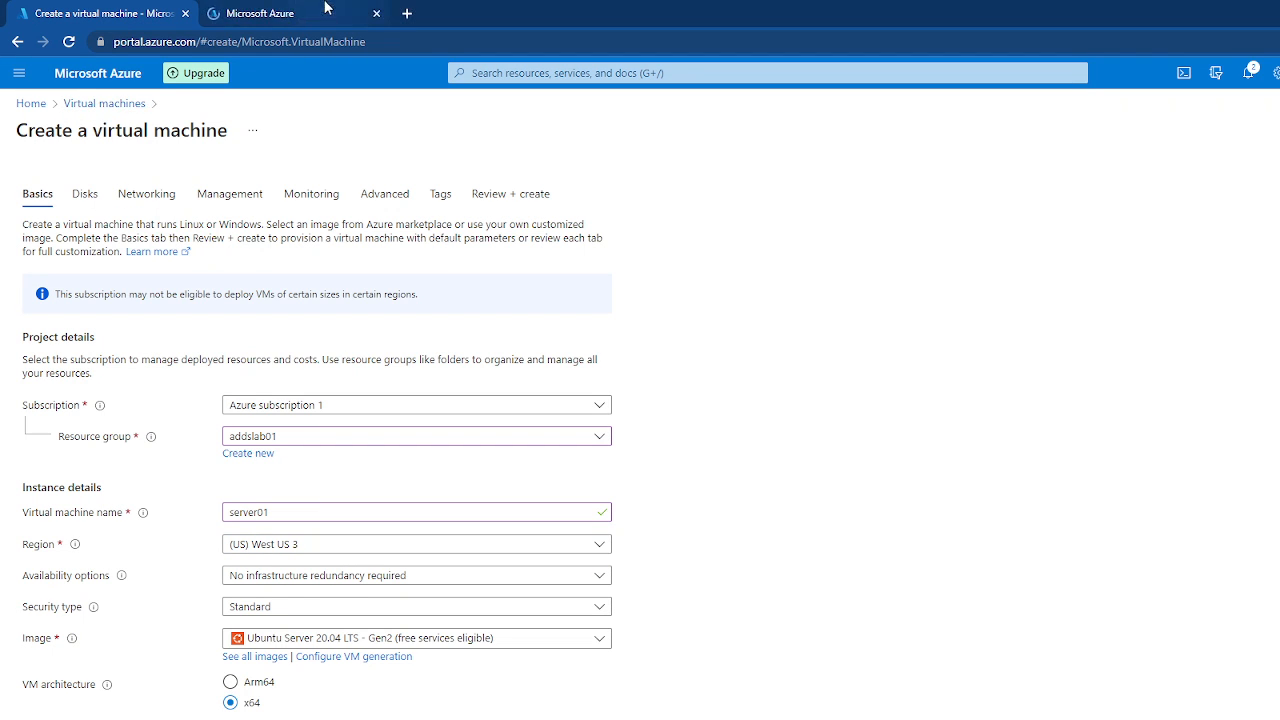
pyautogui.click(320, 17)
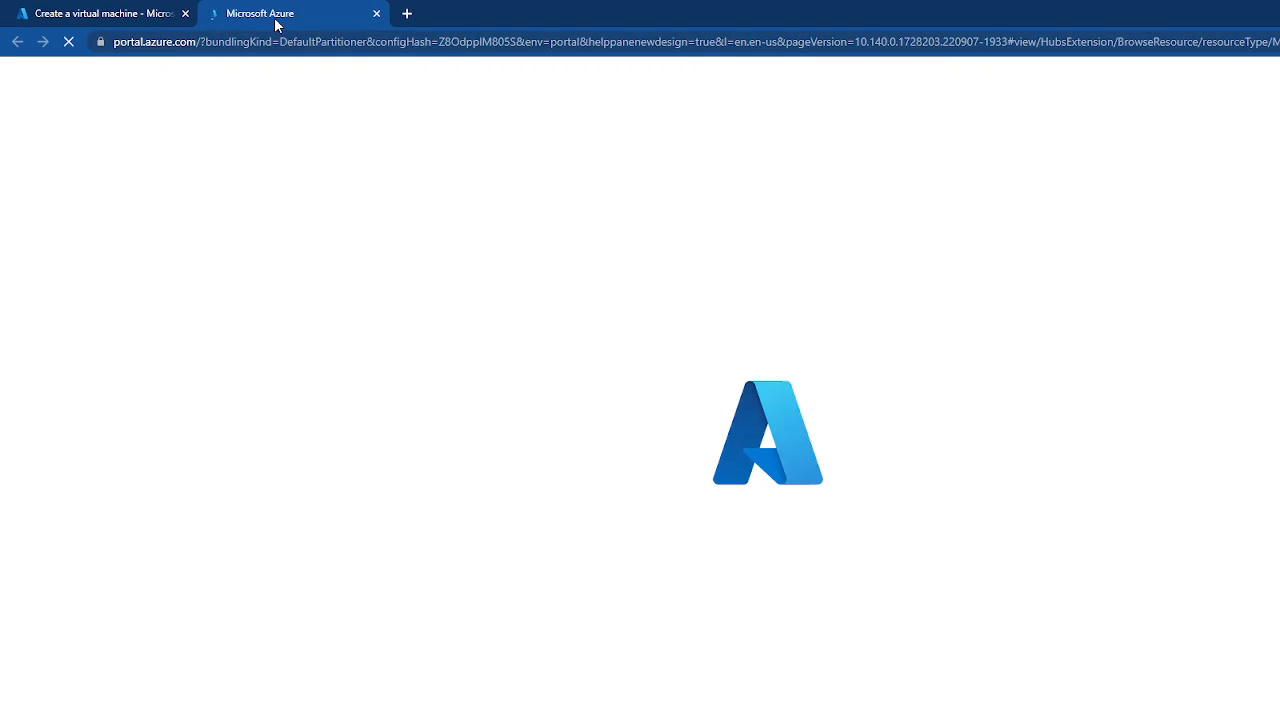
pyautogui.moveTo(274, 26); pyautogui.dragTo(110, 28)
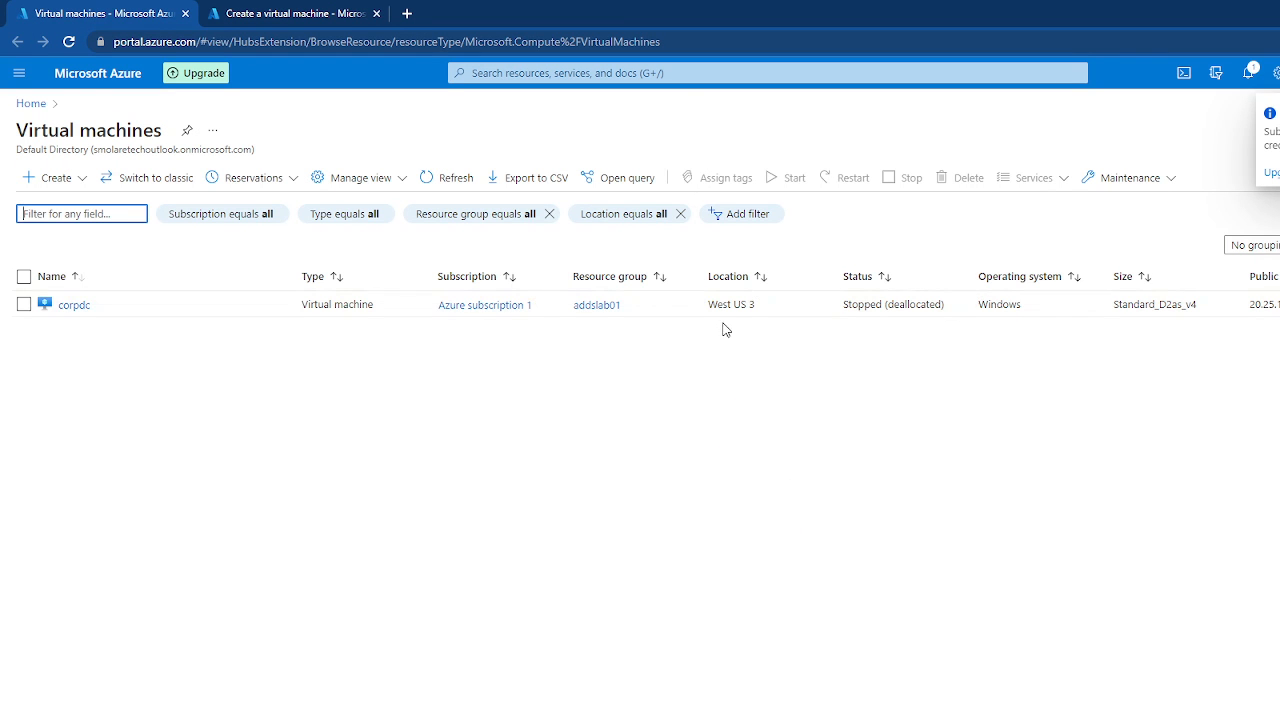
pyautogui.moveTo(708, 305); pyautogui.dragTo(762, 305)
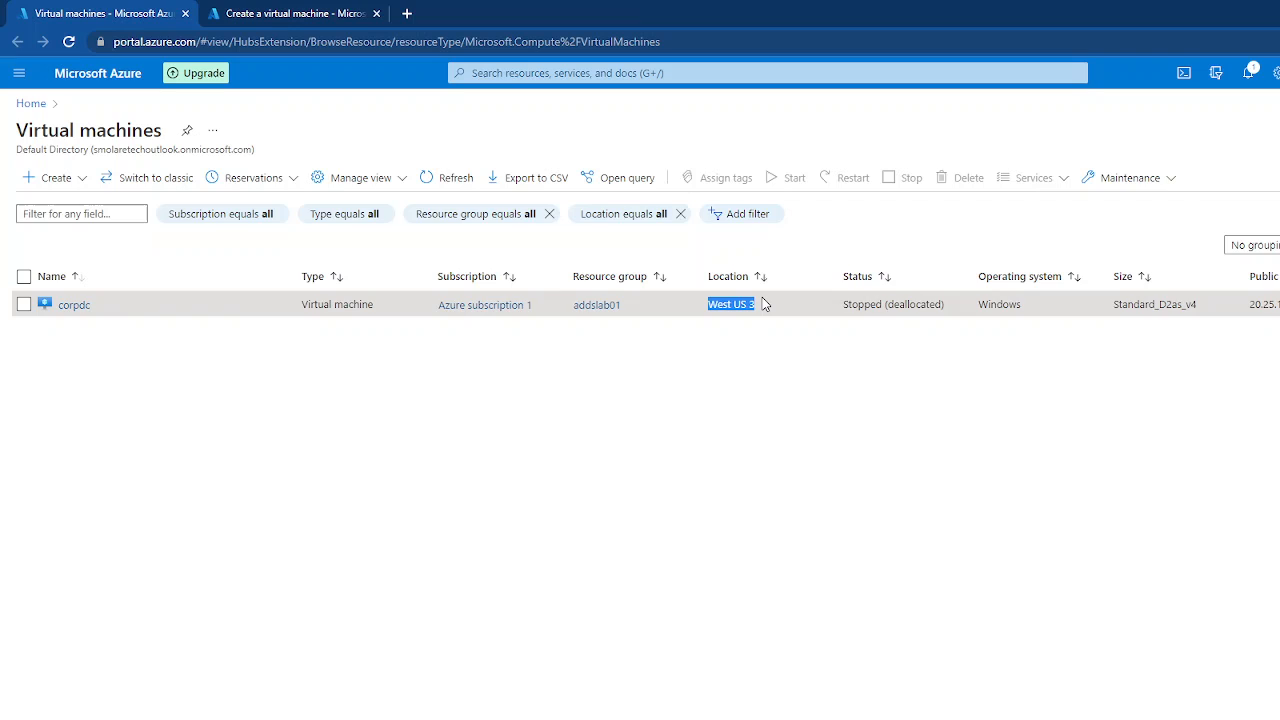
pyautogui.click(258, 14)
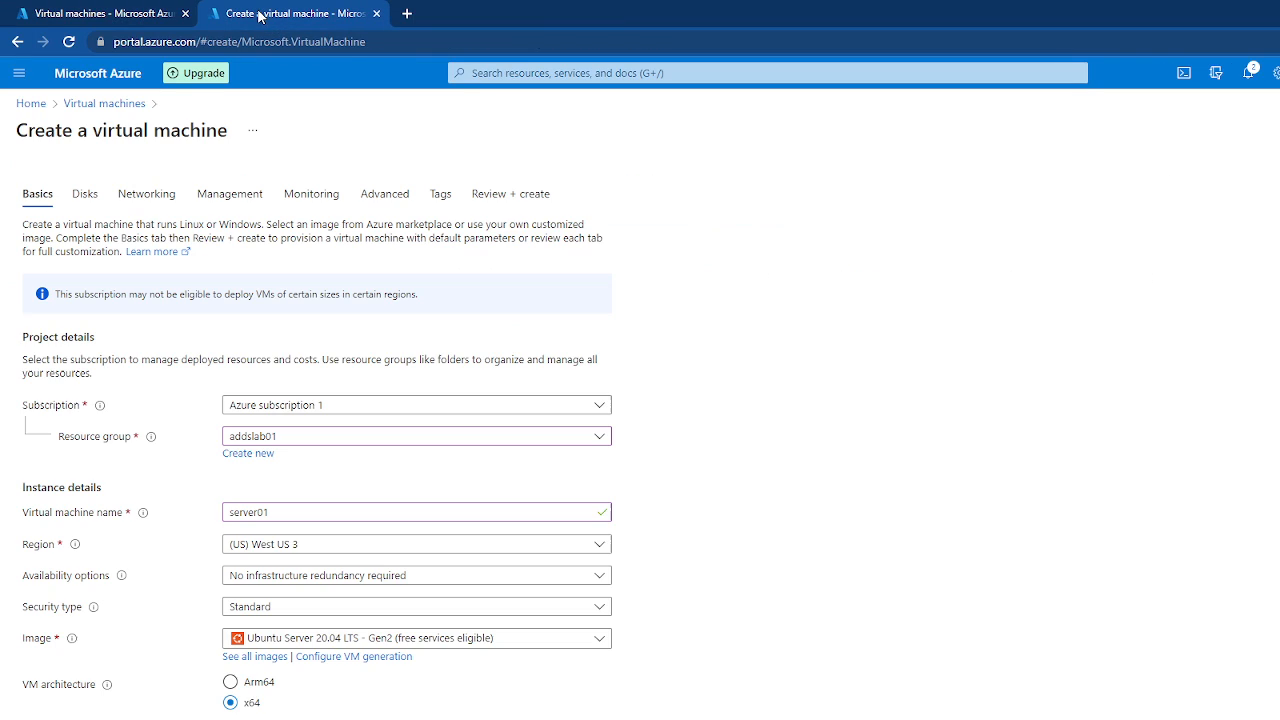
# Confirm West US 3, no infrastructure redundancy and Standard security type, then bring up the image list
pyautogui.click(256, 549)
pyautogui.click(256, 549)
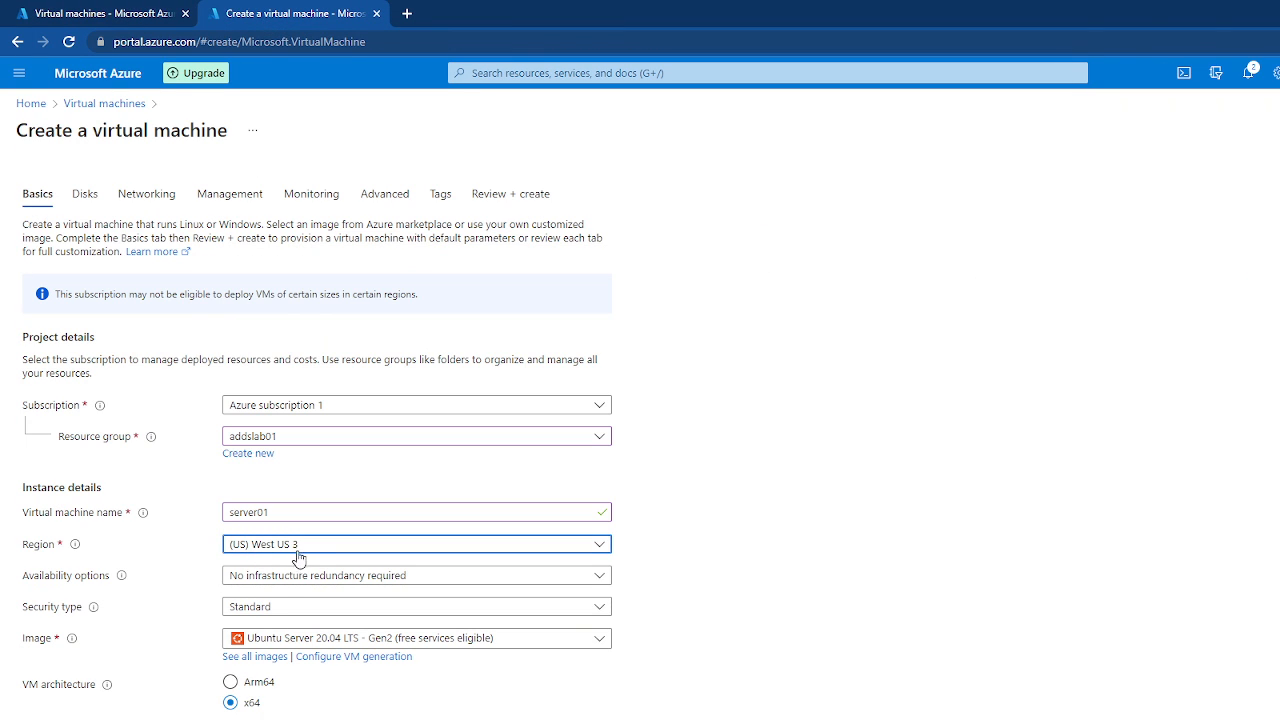
pyautogui.click(282, 587)
pyautogui.click(280, 595)
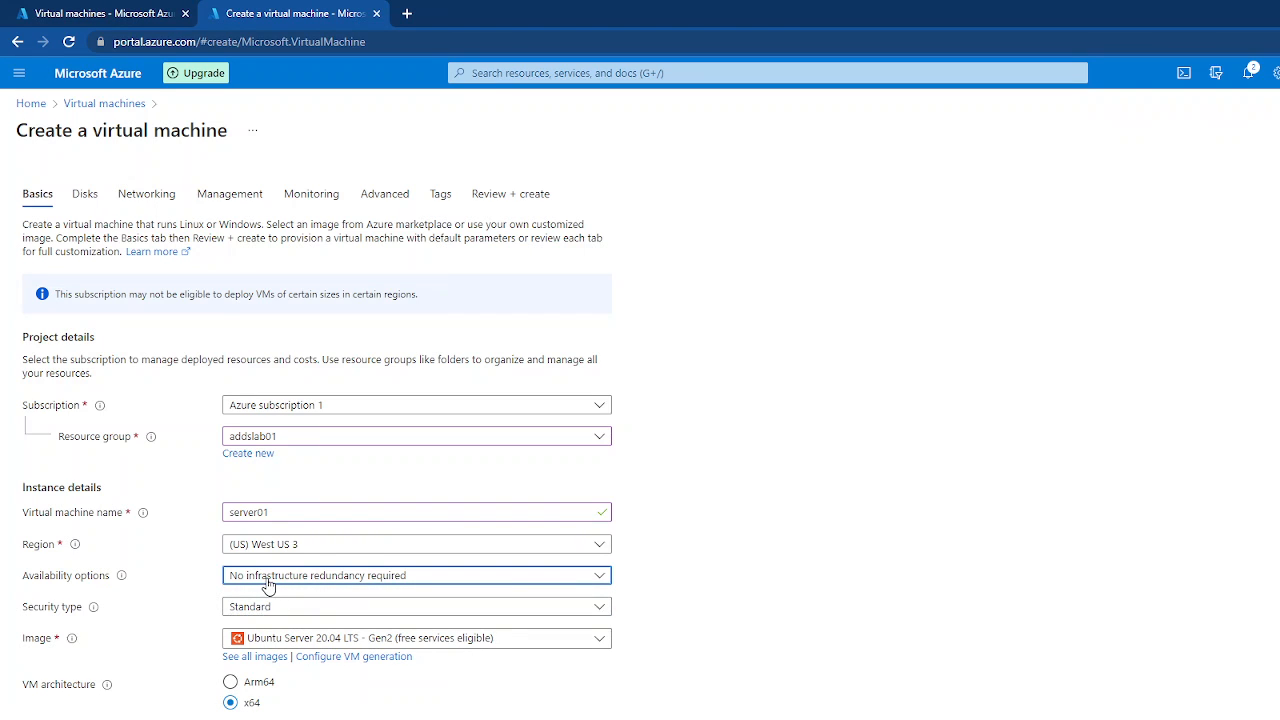
pyautogui.click(268, 587)
pyautogui.click(271, 604)
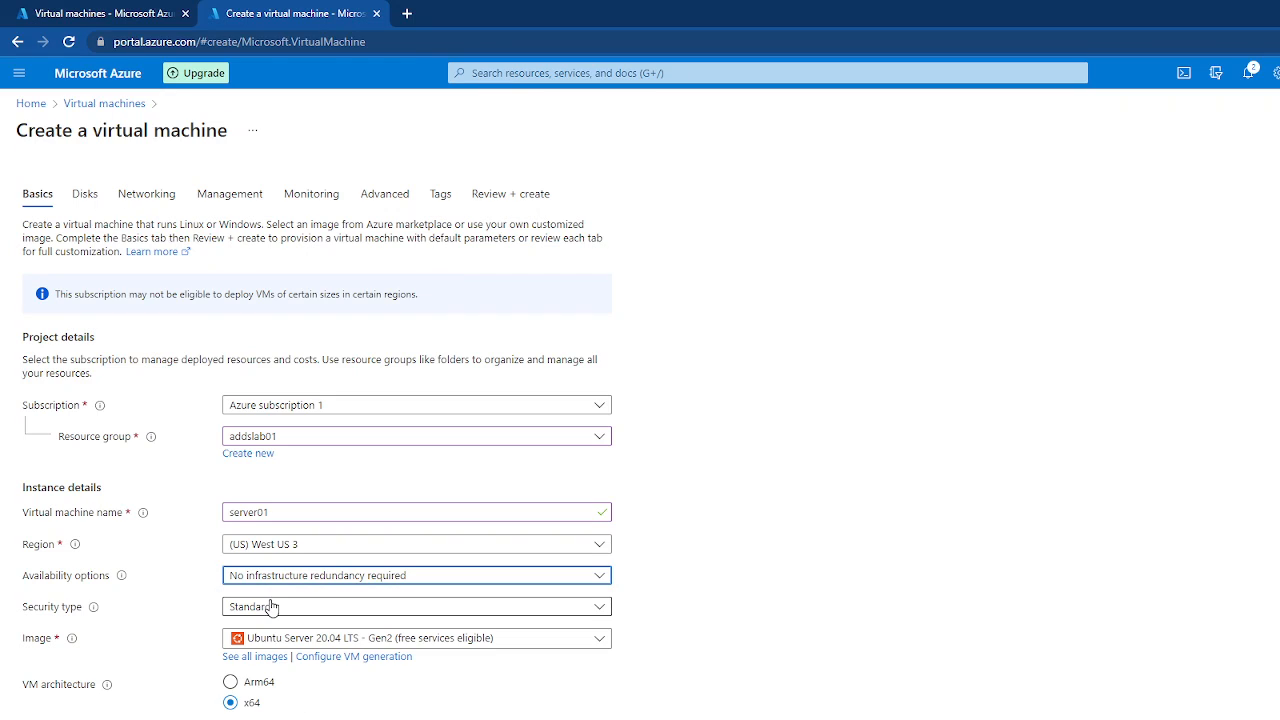
pyautogui.click(275, 610)
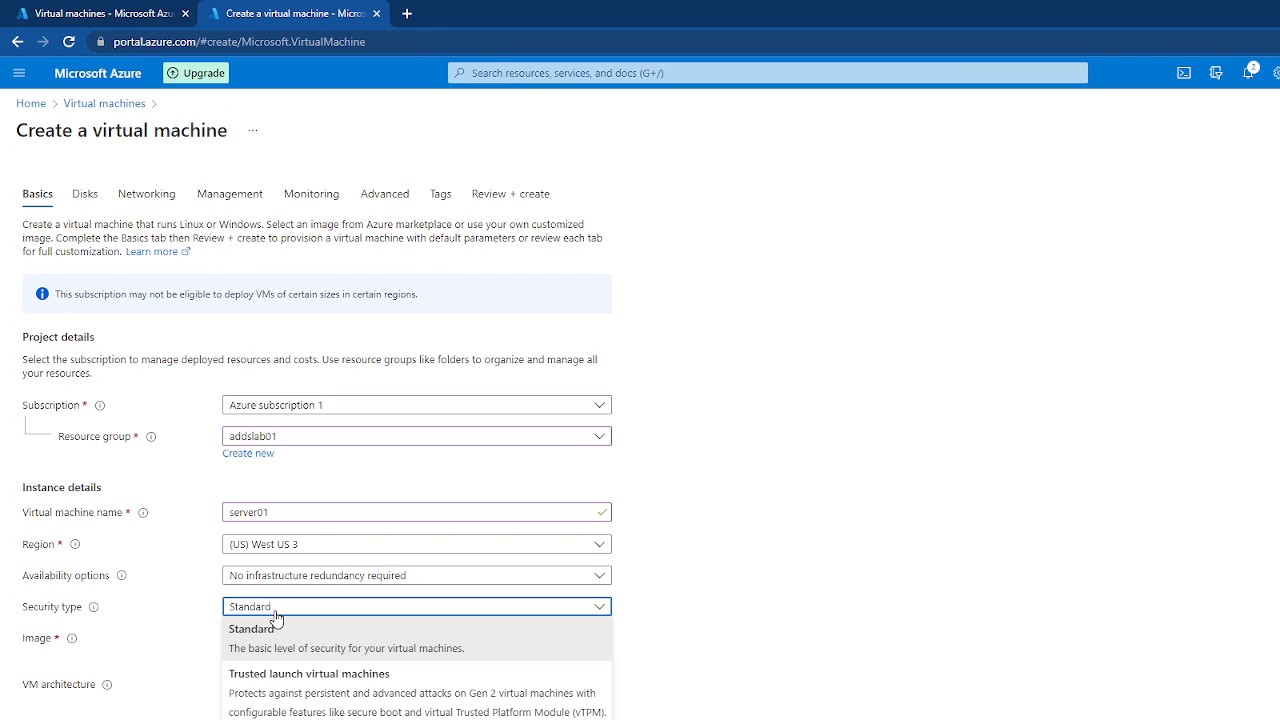
pyautogui.click(275, 640)
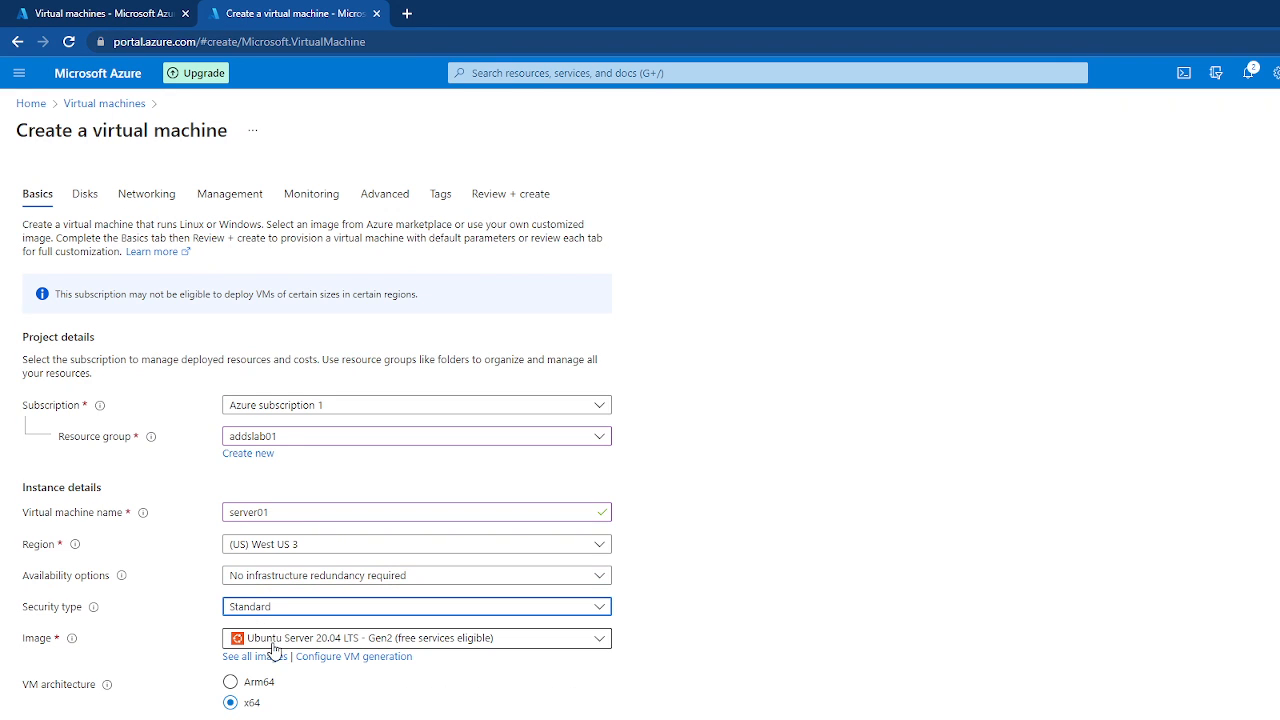
pyautogui.click(275, 645)
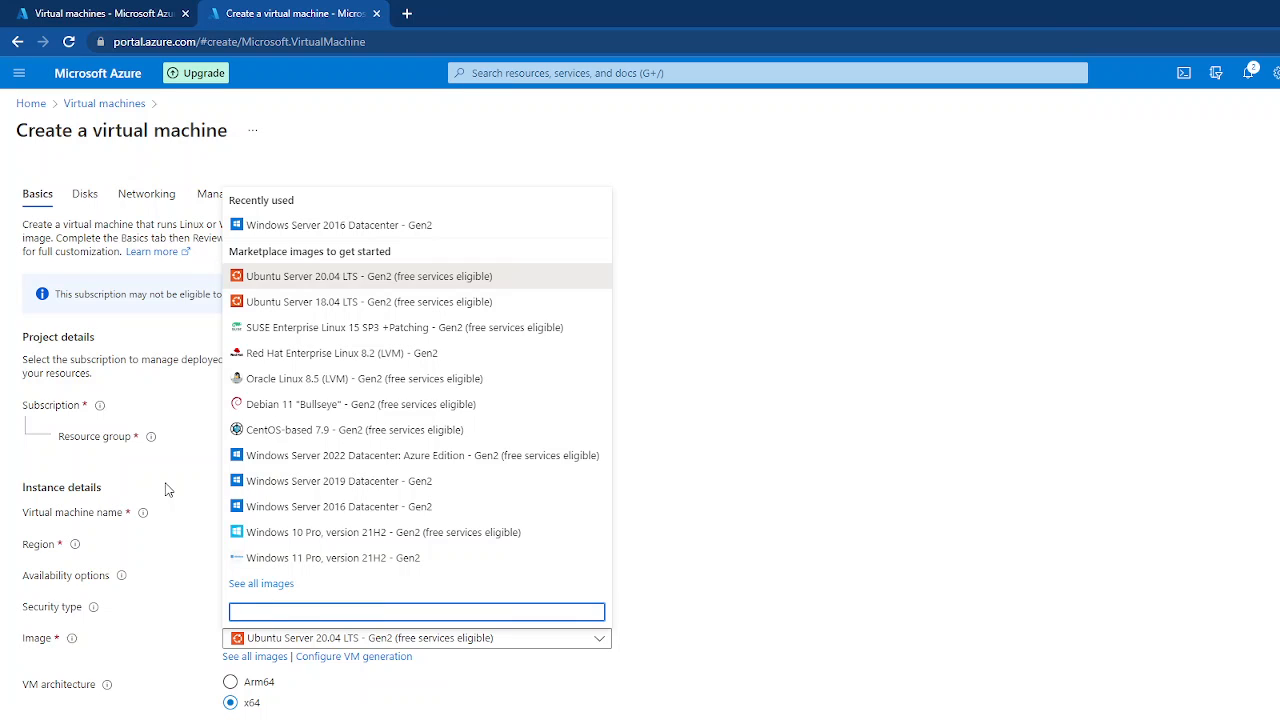
pyautogui.click(331, 508)
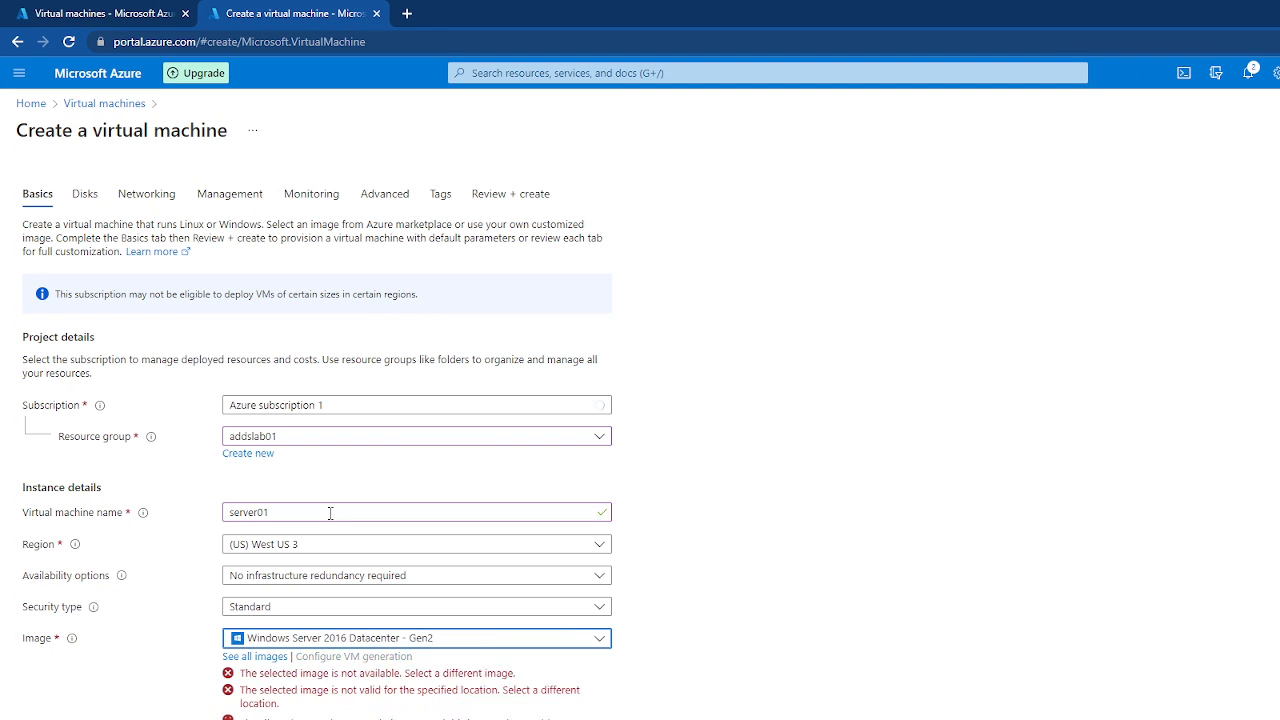
pyautogui.scroll(-2, 705, 613)
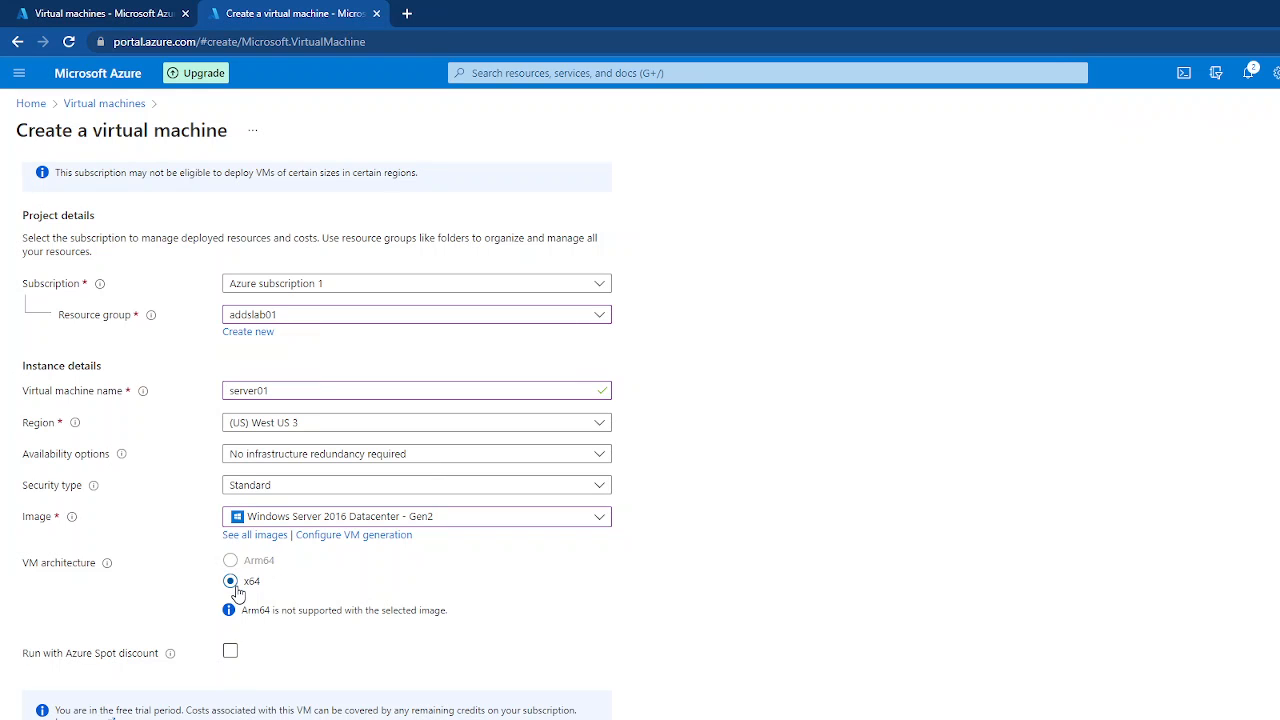
pyautogui.scroll(-2, 263, 598)
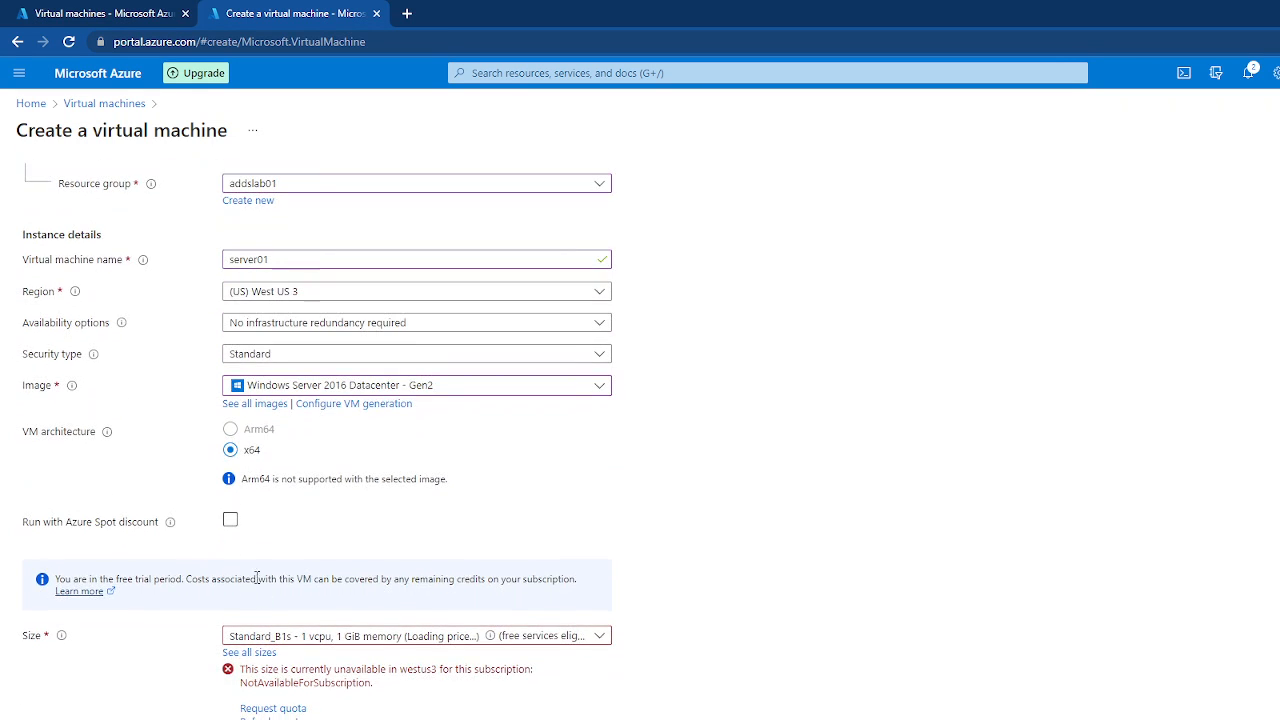
pyautogui.scroll(-2, 233, 527)
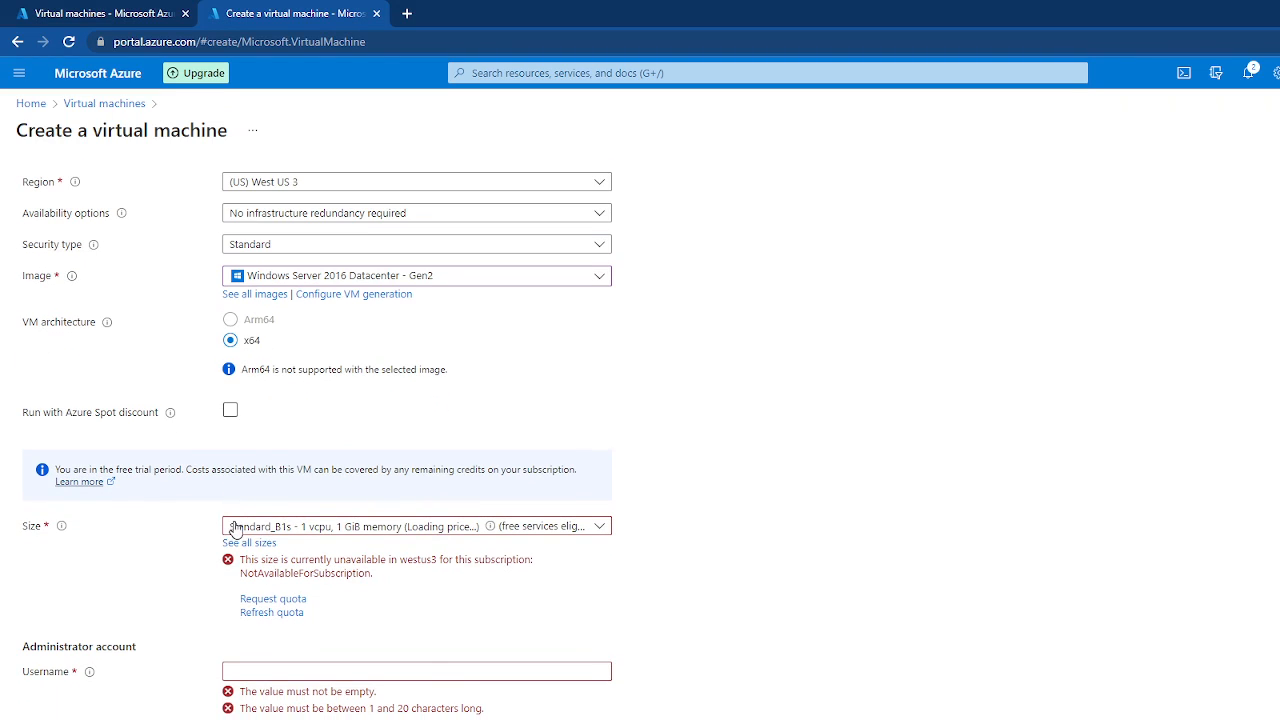
pyautogui.click(264, 530)
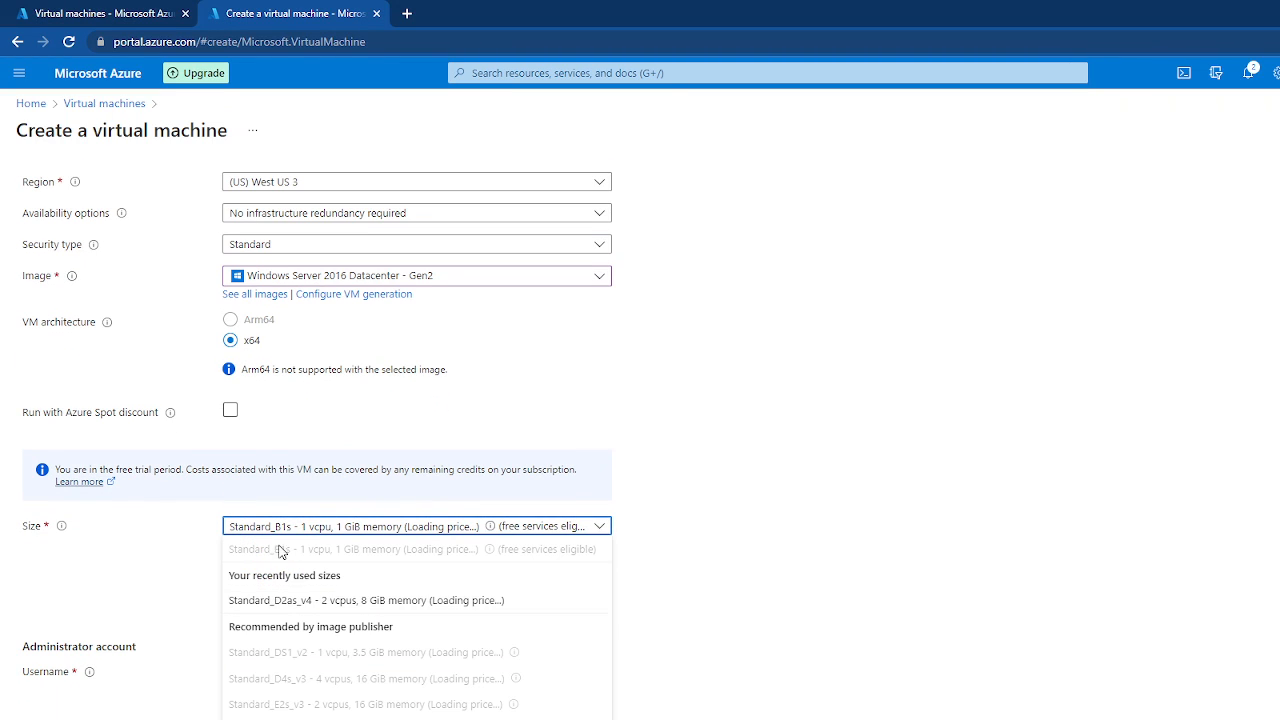
pyautogui.click(86, 586)
pyautogui.scroll(-2, 86, 586)
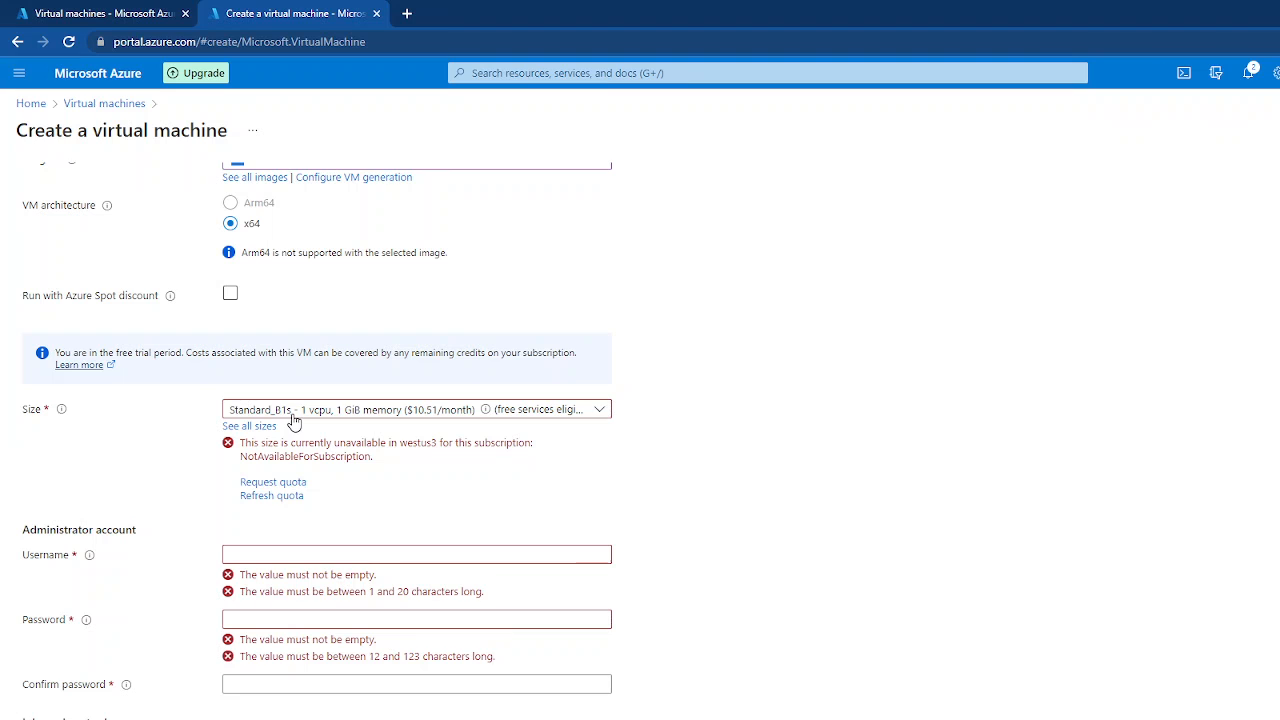
# Choose Standard_D2as_v4 (2 vCPUs, 8 GiB) from the full list of VM sizes
pyautogui.click(257, 427)
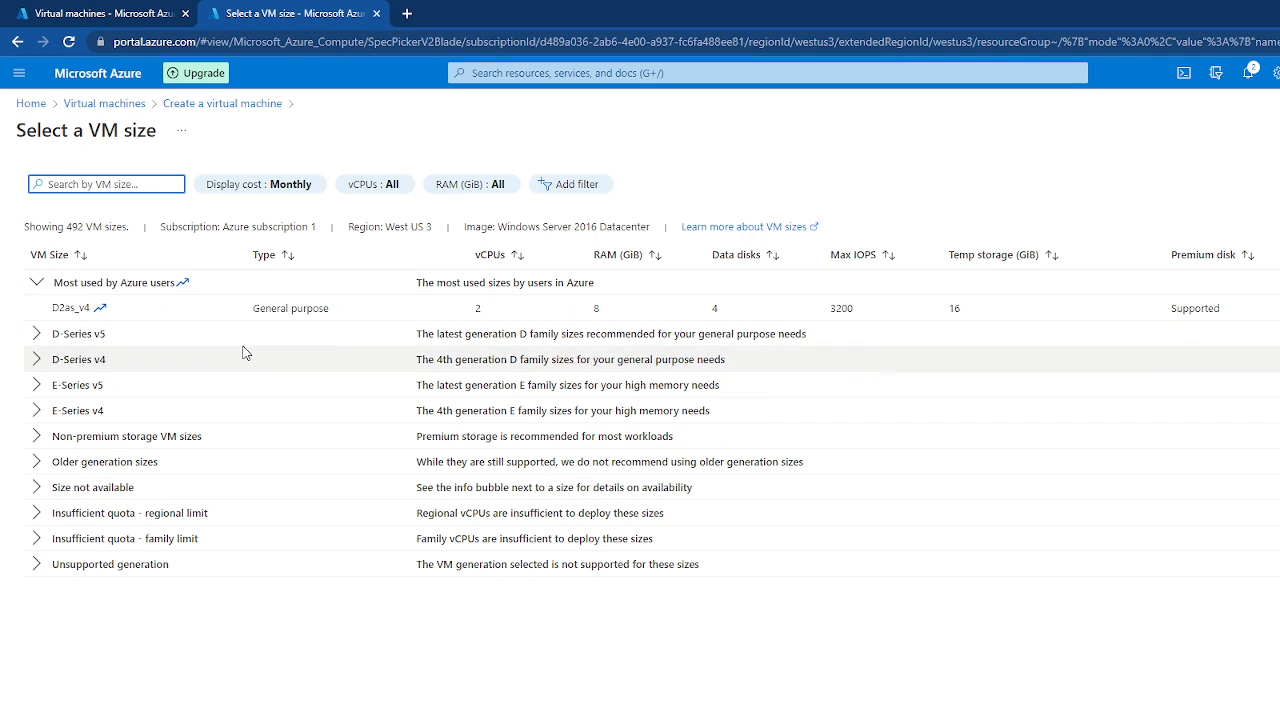
pyautogui.click(67, 309)
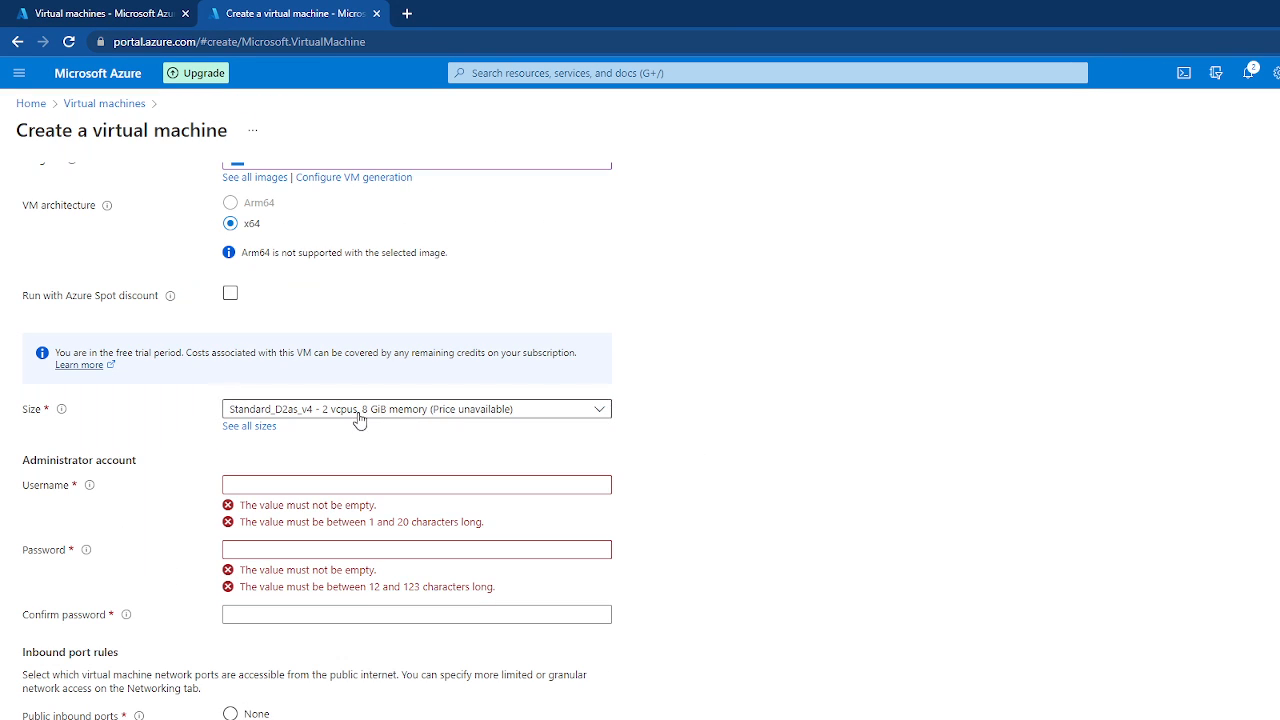
# Enter the administrator username and paste in the administrator password
pyautogui.scroll(-1, 680, 508)
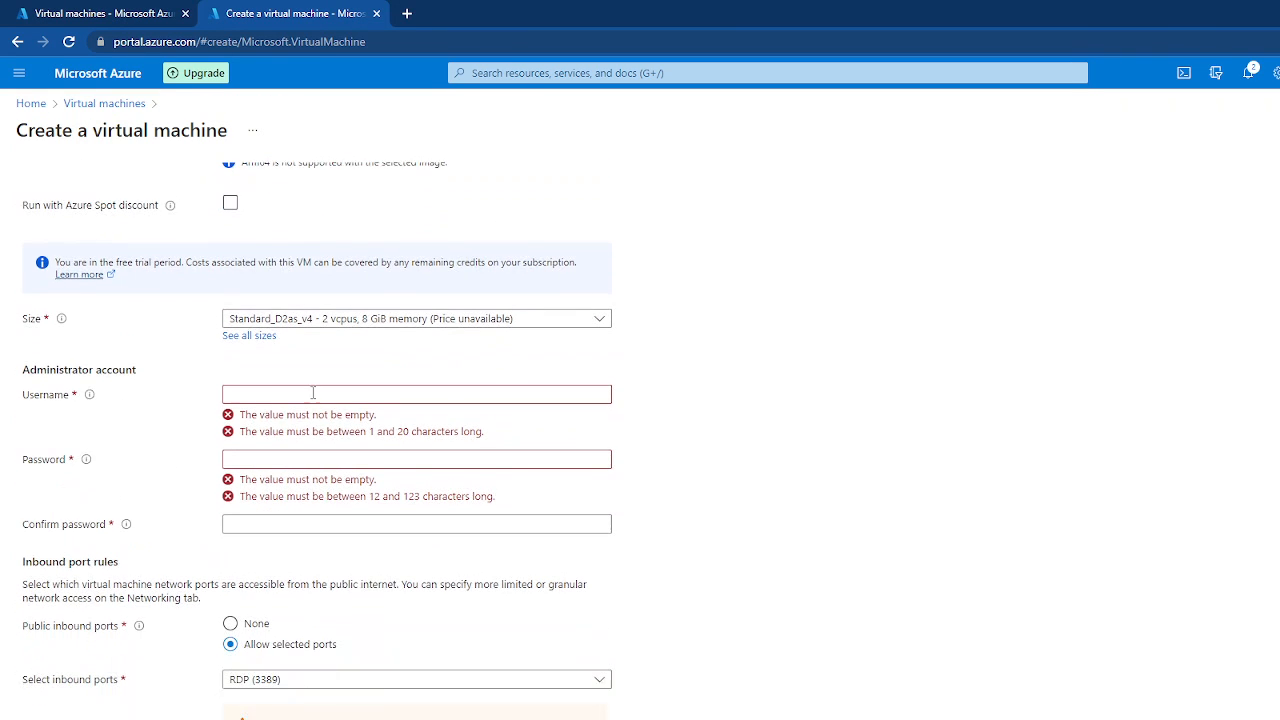
pyautogui.click(225, 397)
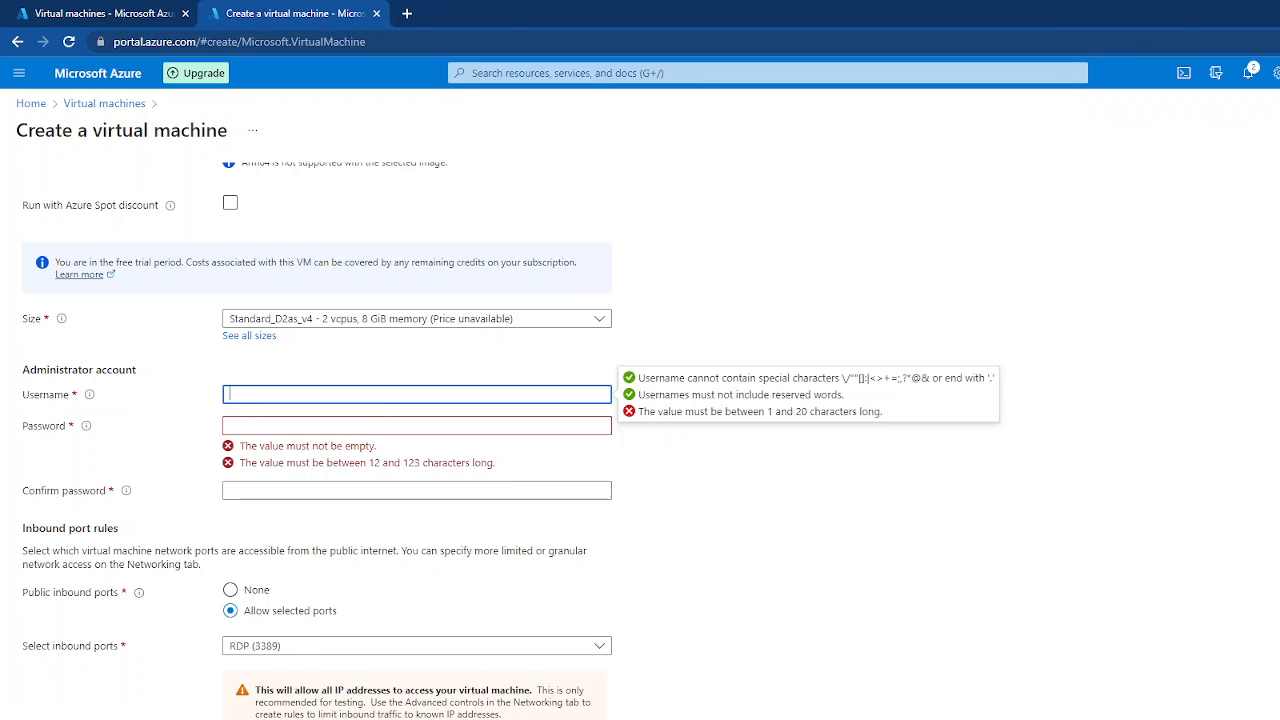
pyautogui.write('rpotru')
pyautogui.click(229, 426)
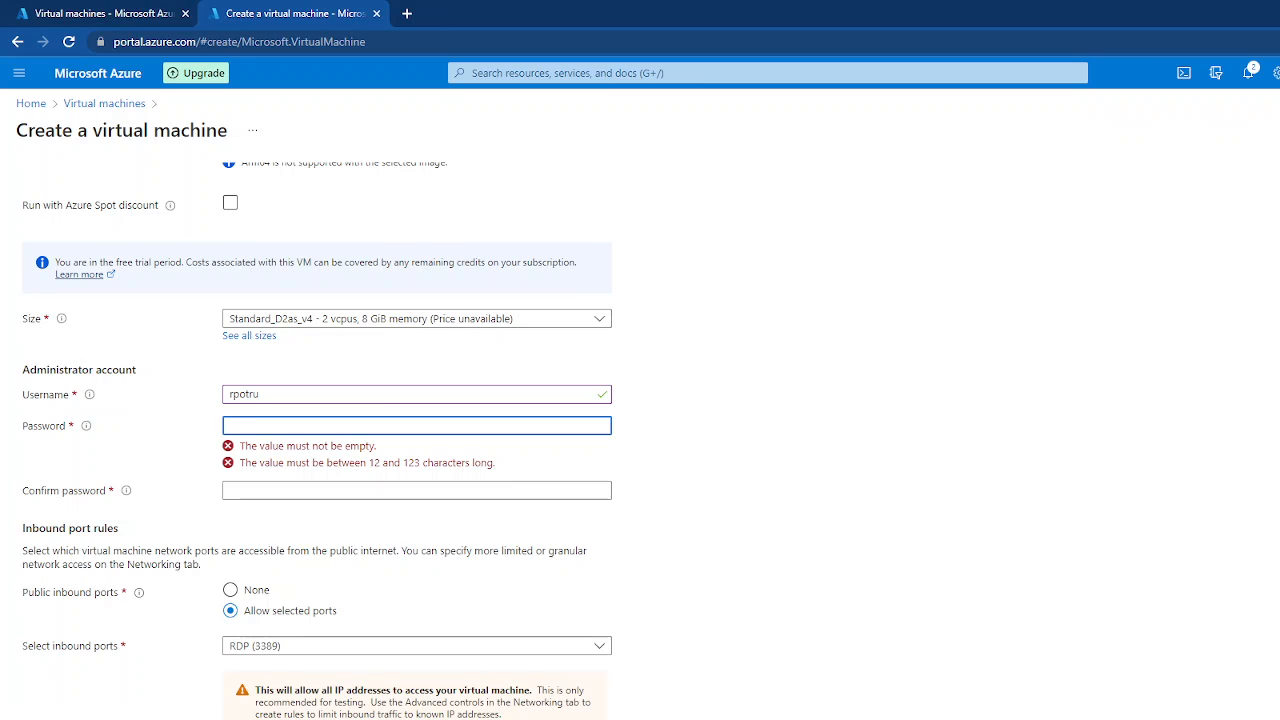
pyautogui.hotkey('ctrl', 'v')
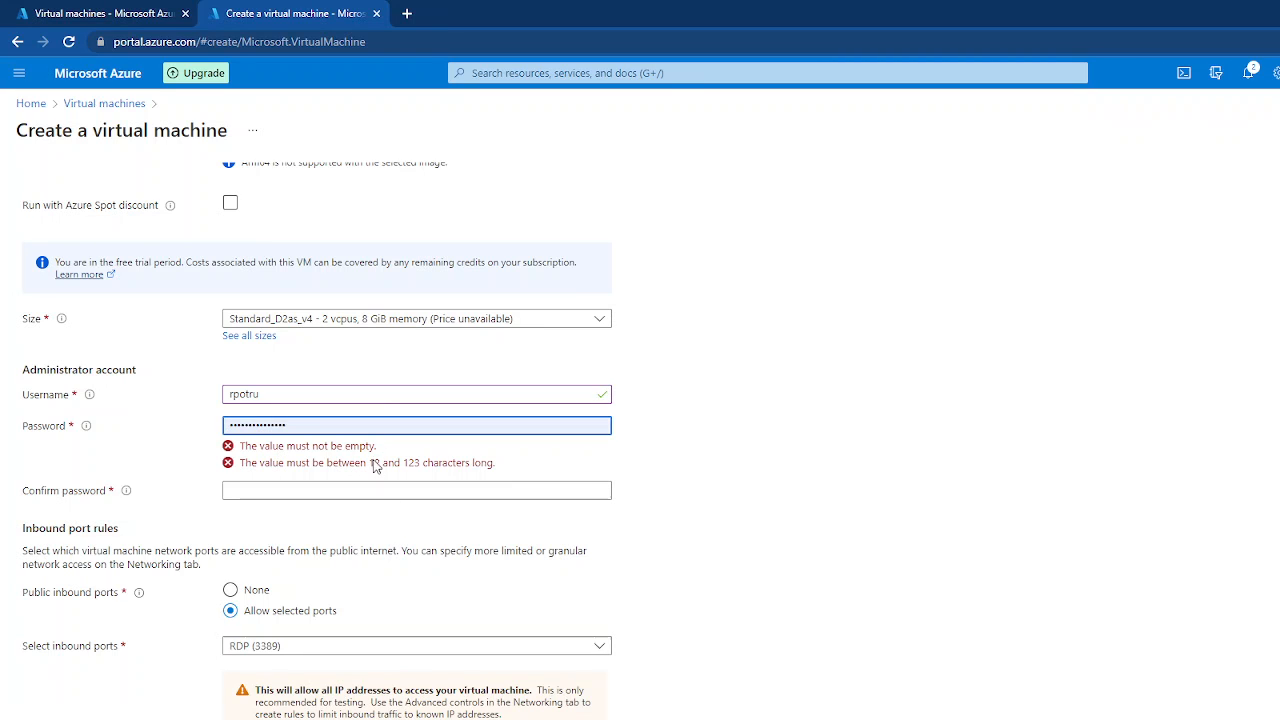
pyautogui.click(249, 457)
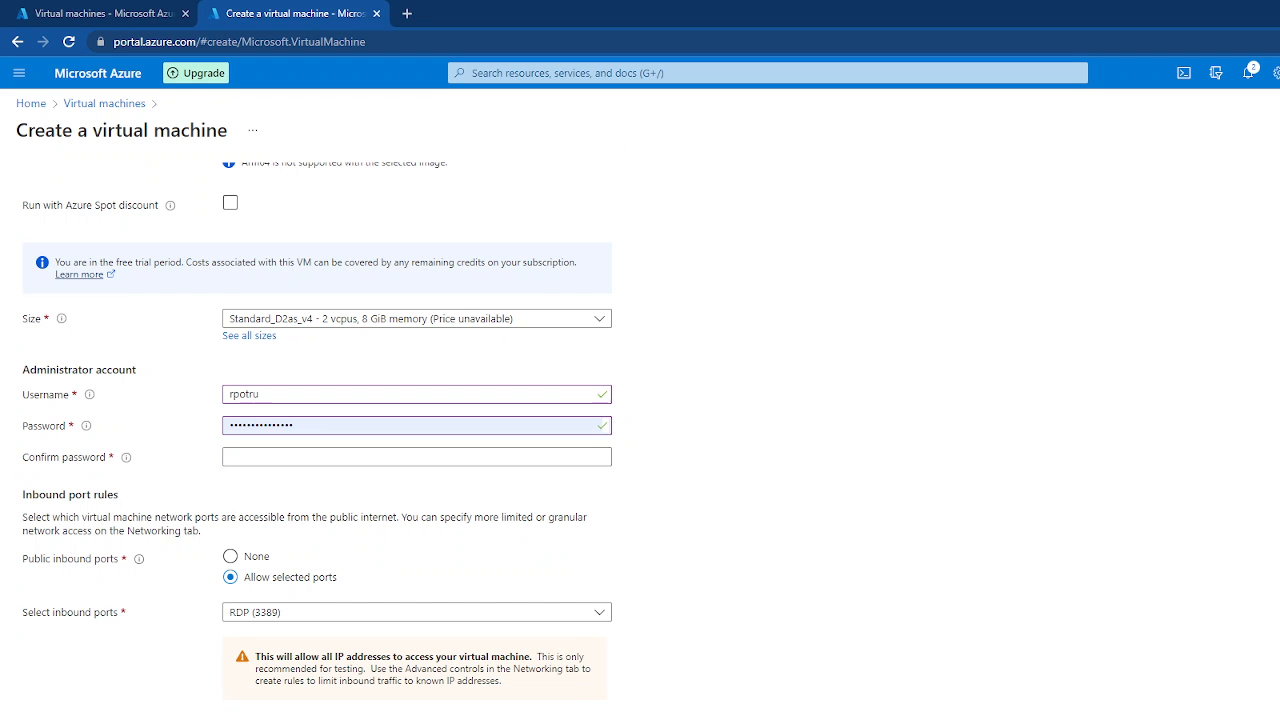
# Retype the password and its matching confirmation, then continue to the Disks tab
pyautogui.scroll(-1, 600, 560)
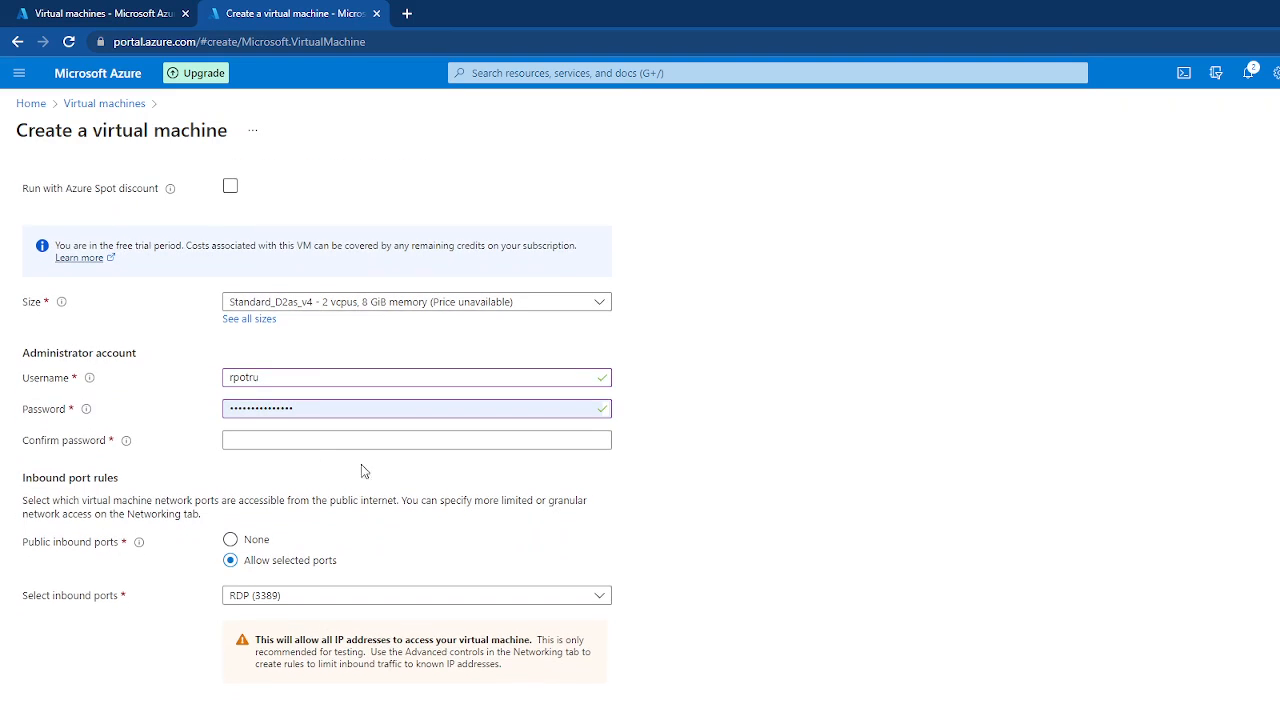
pyautogui.click(296, 442)
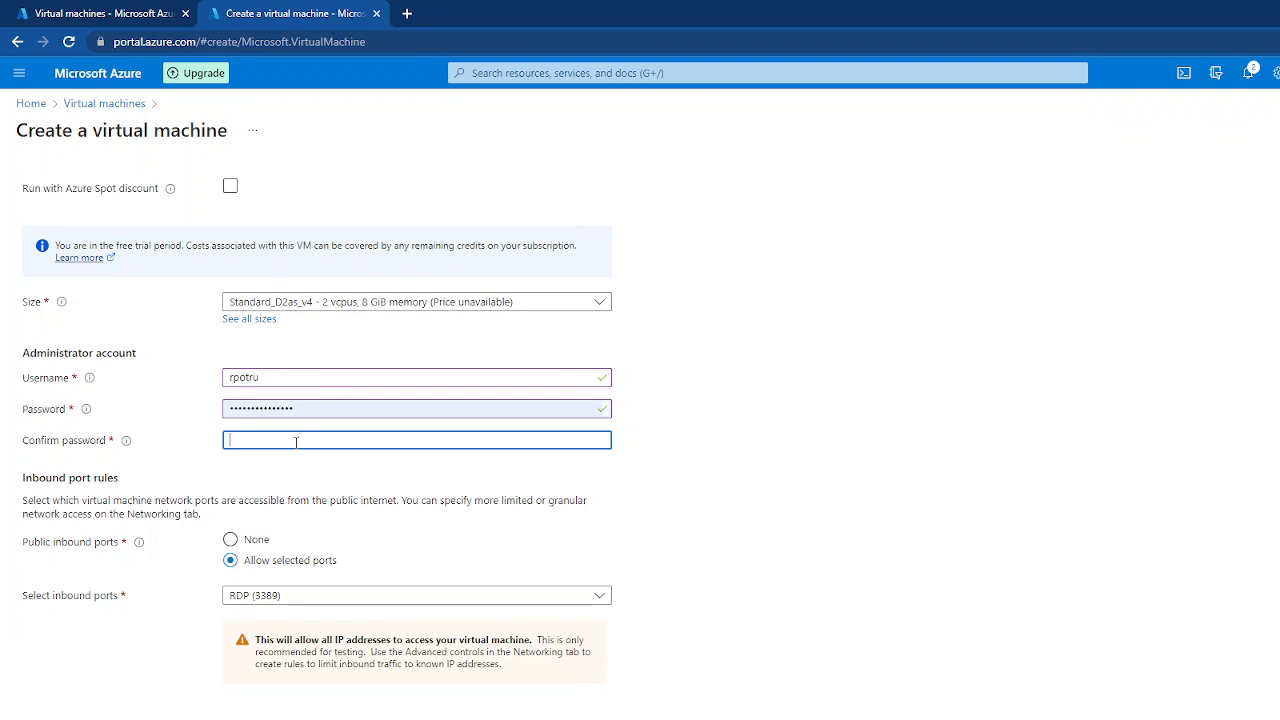
pyautogui.doubleClick(308, 414)
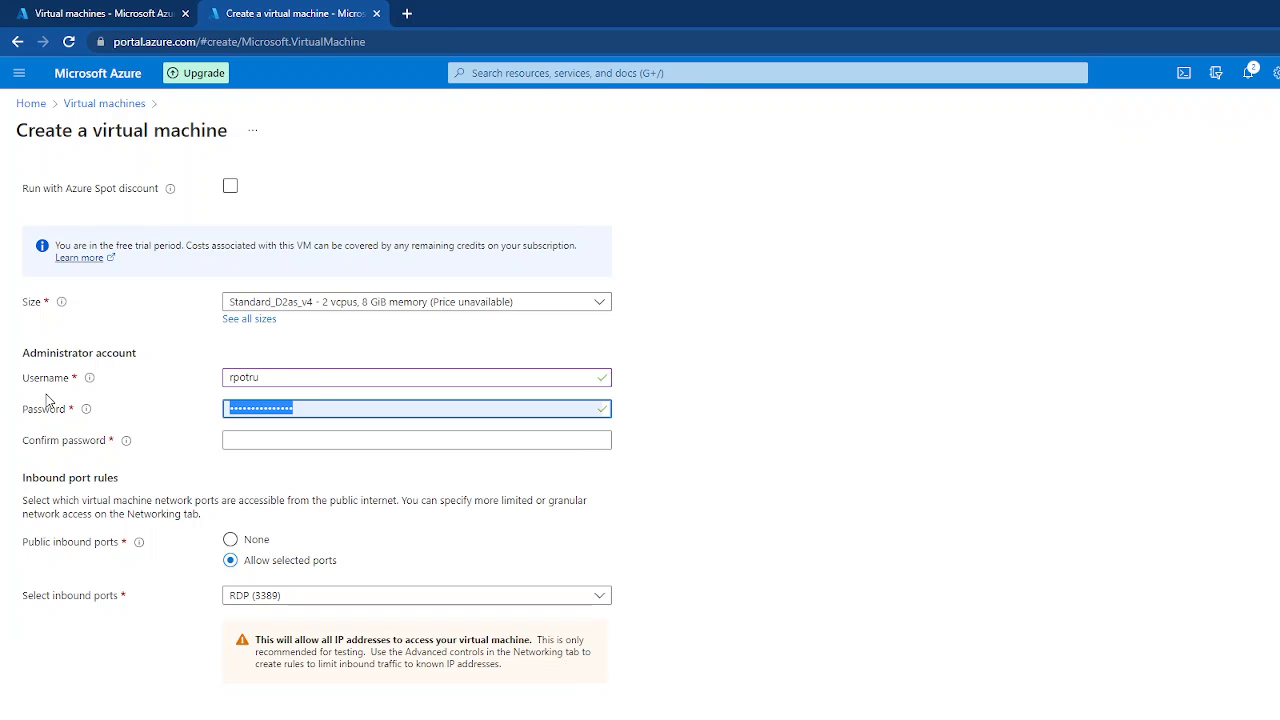
pyautogui.write('••••••••••')
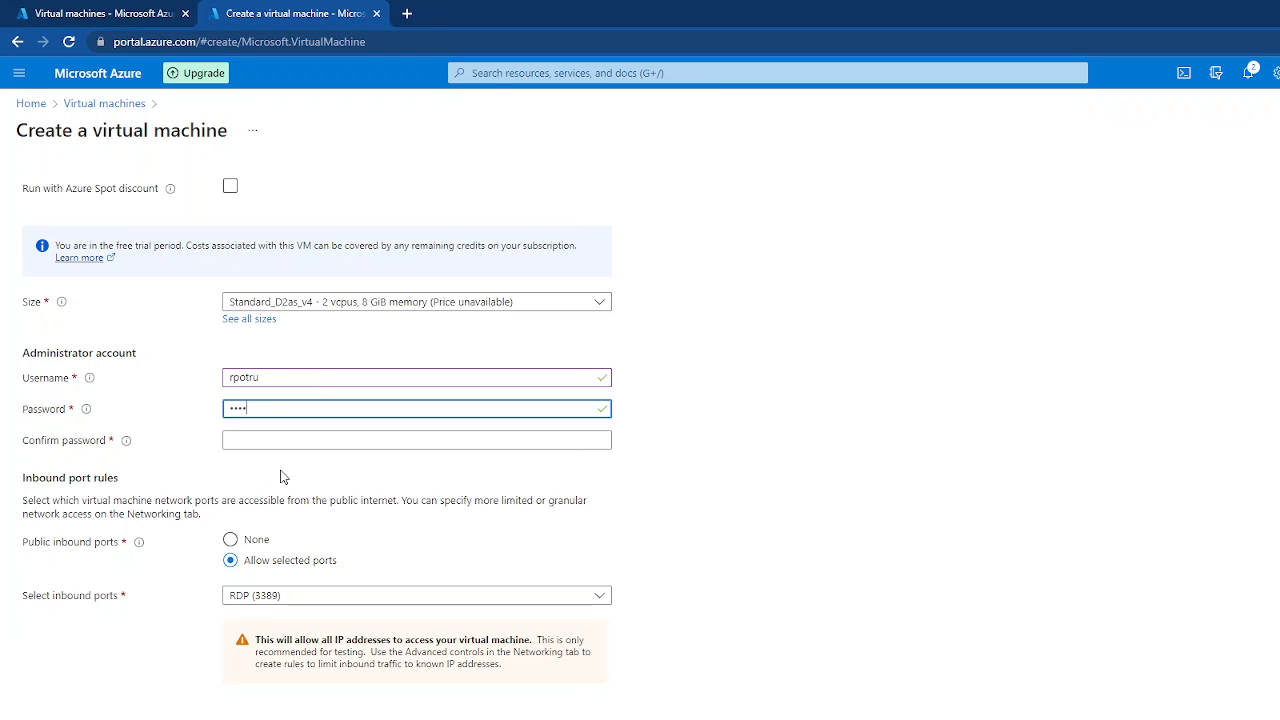
pyautogui.write('•••••••')
pyautogui.press('Tab')
pyautogui.write('••••••••••••')
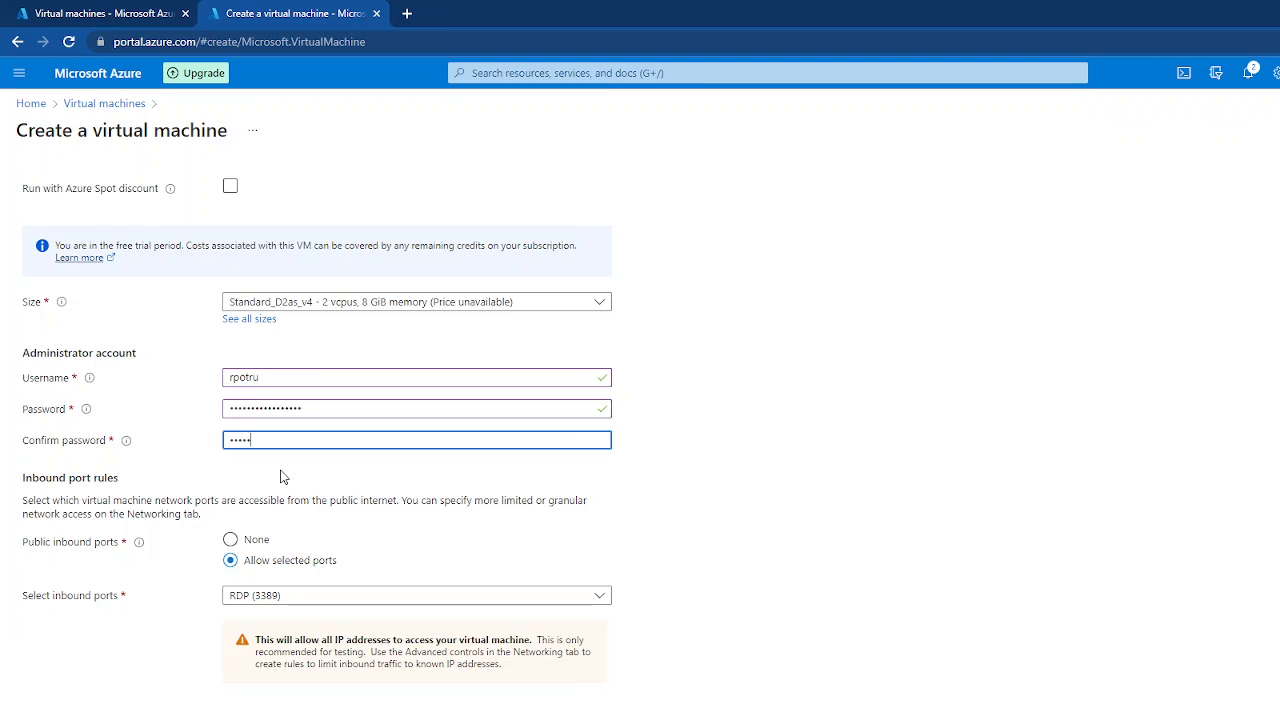
pyautogui.write('•••••')
pyautogui.scroll(-1, 348, 494)
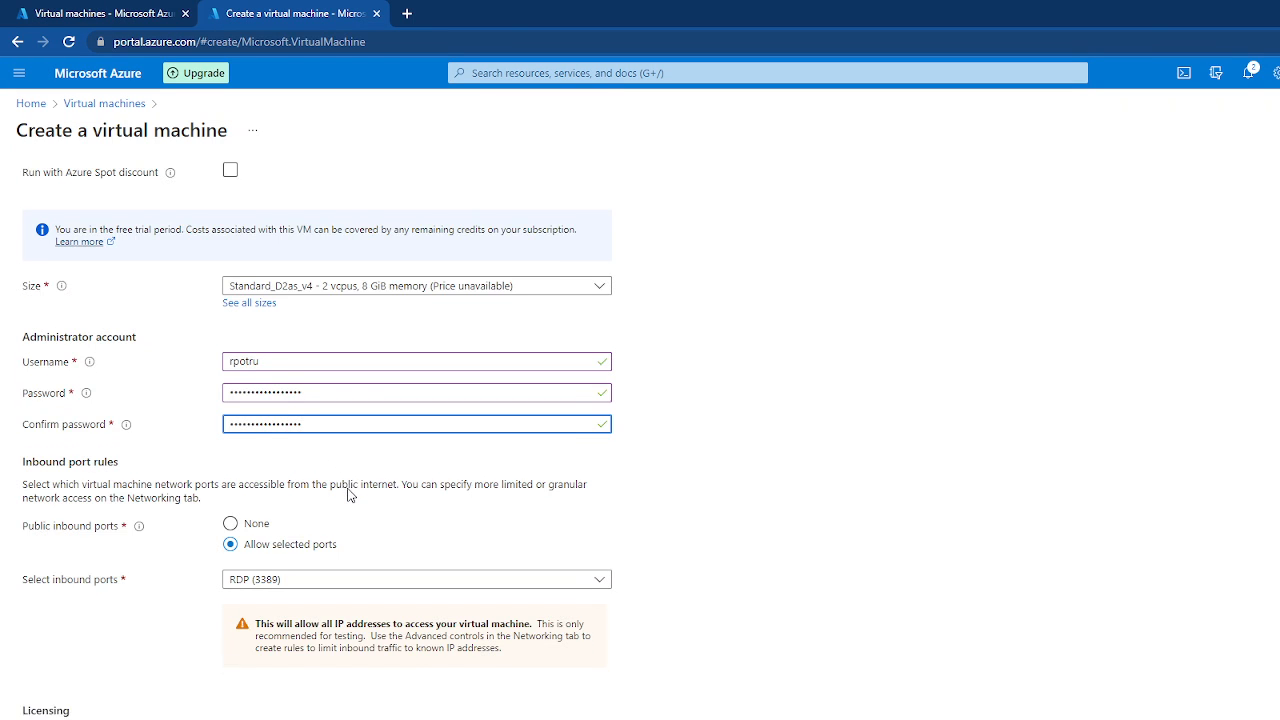
pyautogui.scroll(-1, 348, 494)
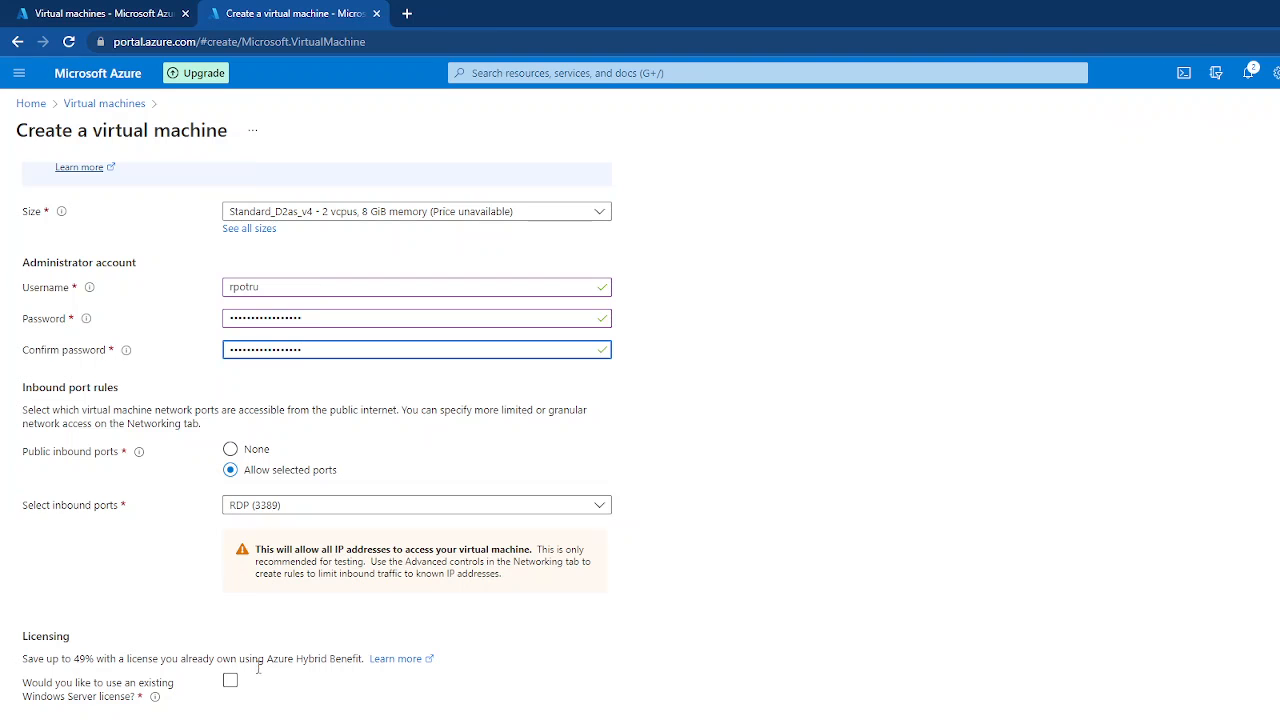
pyautogui.click(275, 718)
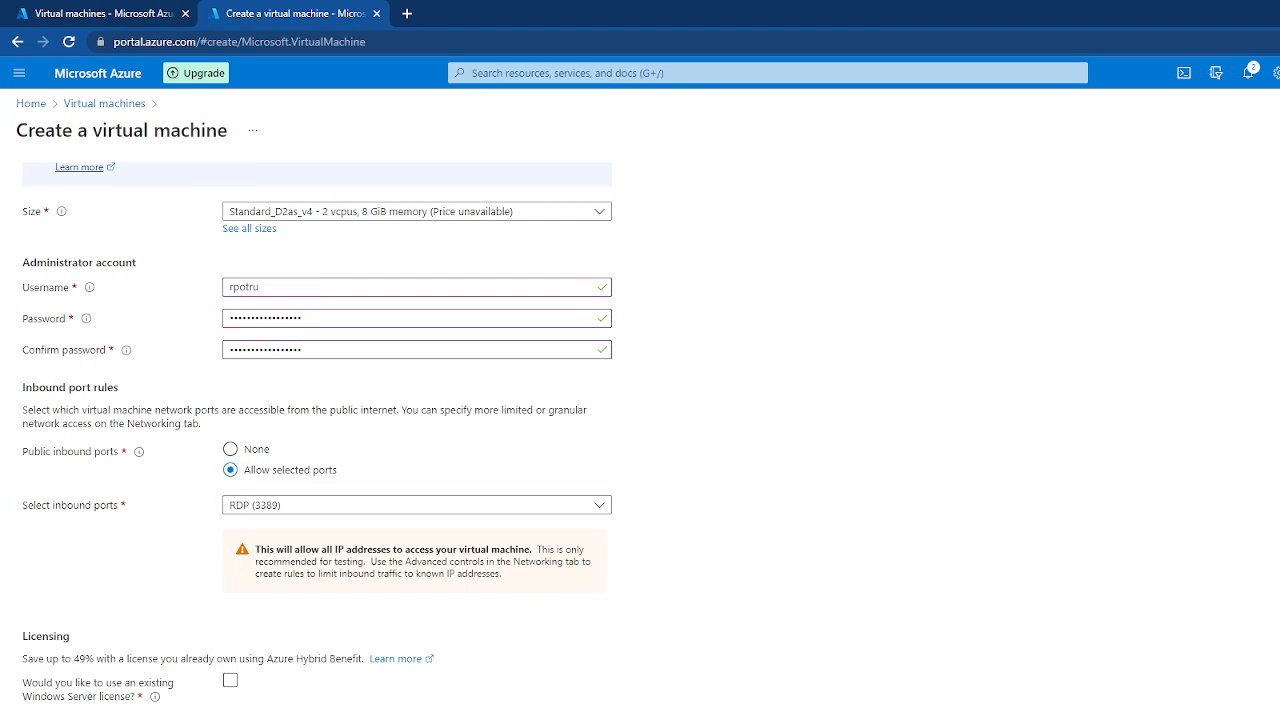
# Set the OS disk type to Standard HDD and continue to Networking
pyautogui.click(467, 290)
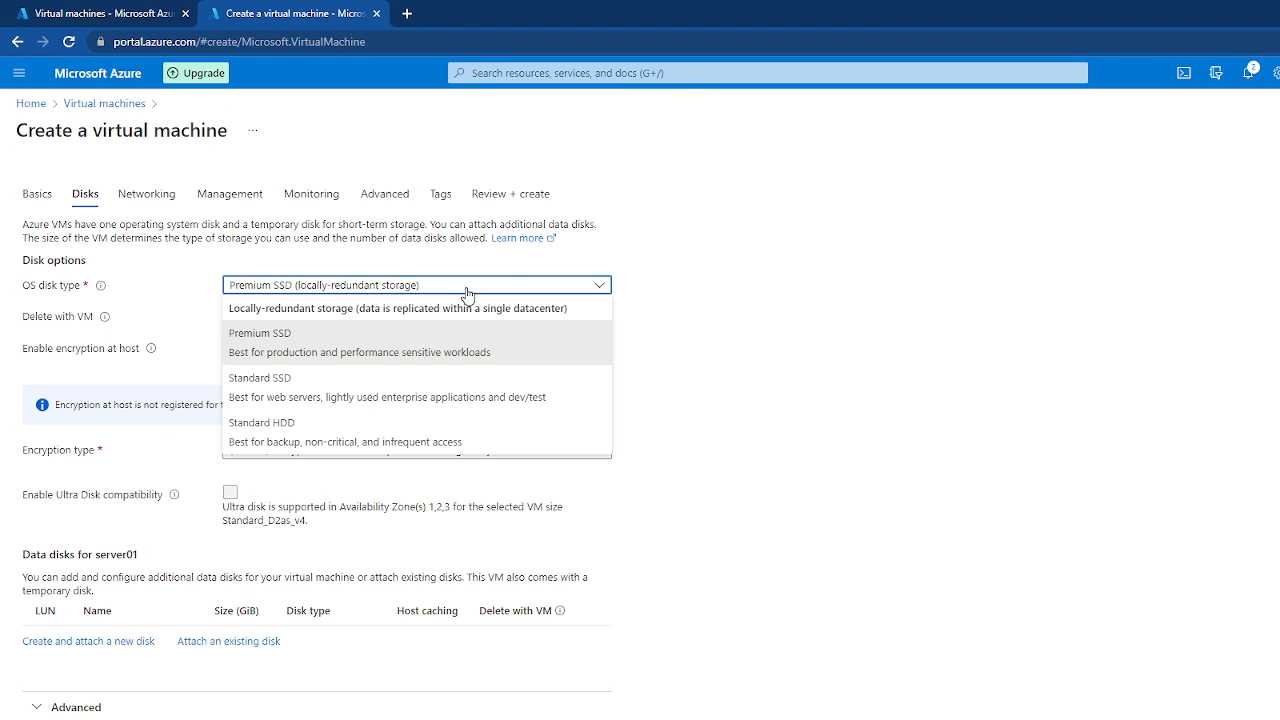
pyautogui.click(270, 443)
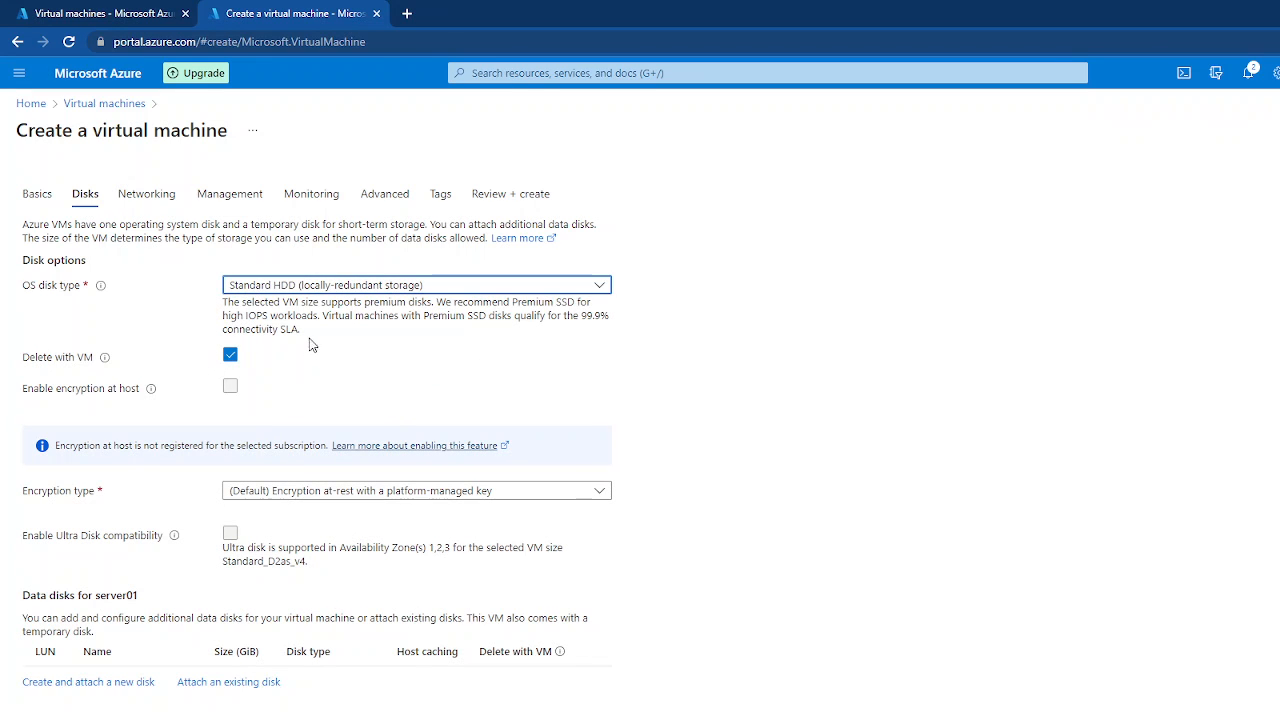
pyautogui.scroll(-1, 310, 346)
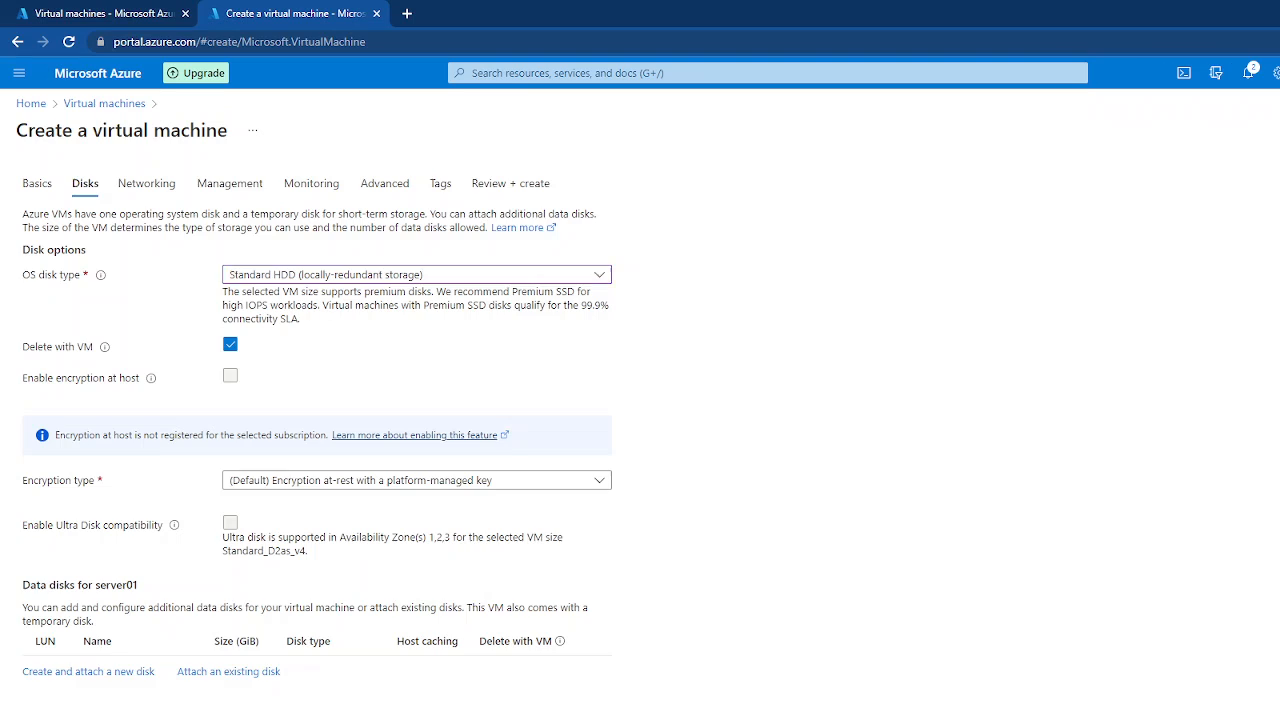
pyautogui.click(229, 715)
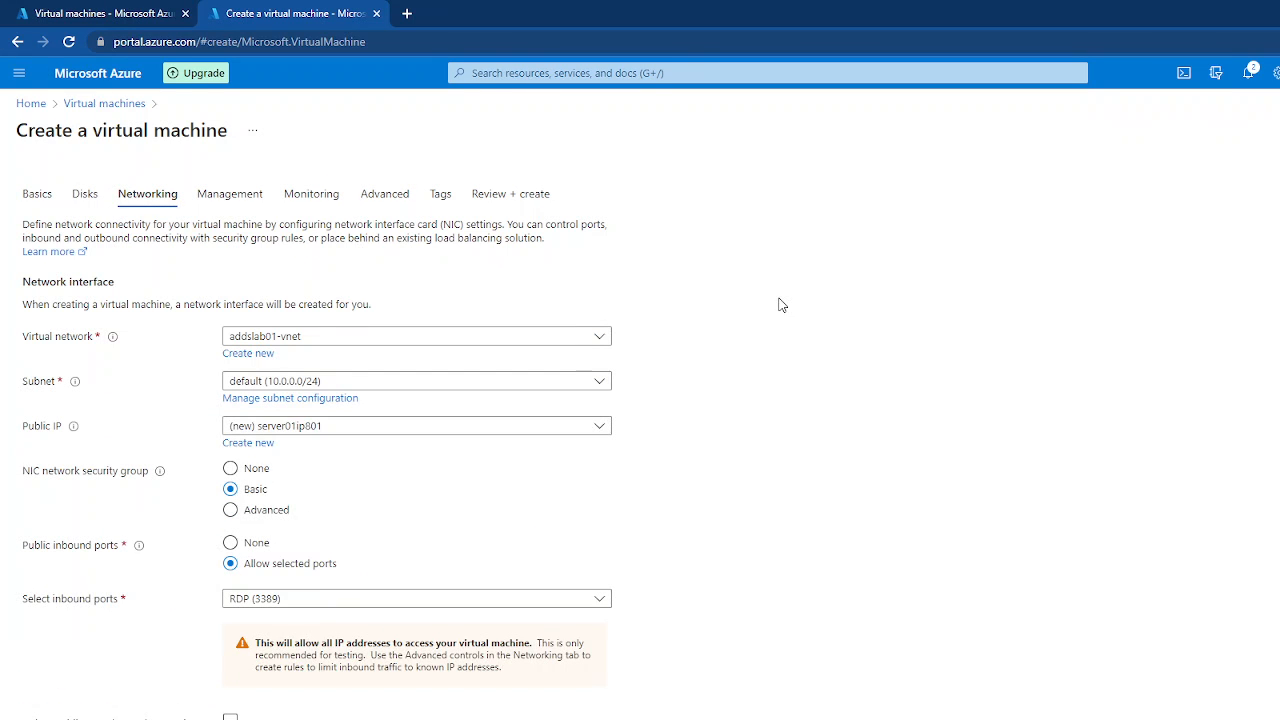
# Keep addslab01-vnet, default subnet and new public IP; delete public IP and NIC with the VM
pyautogui.click(560, 338)
pyautogui.click(560, 341)
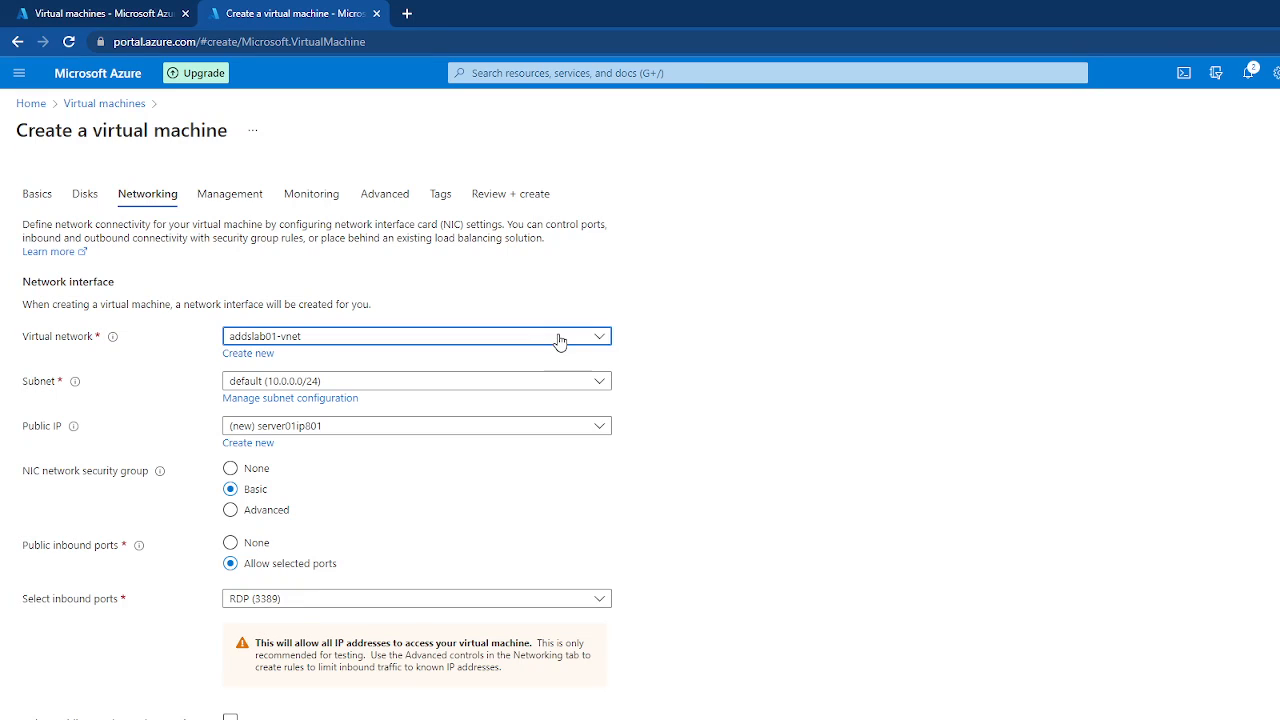
pyautogui.click(734, 404)
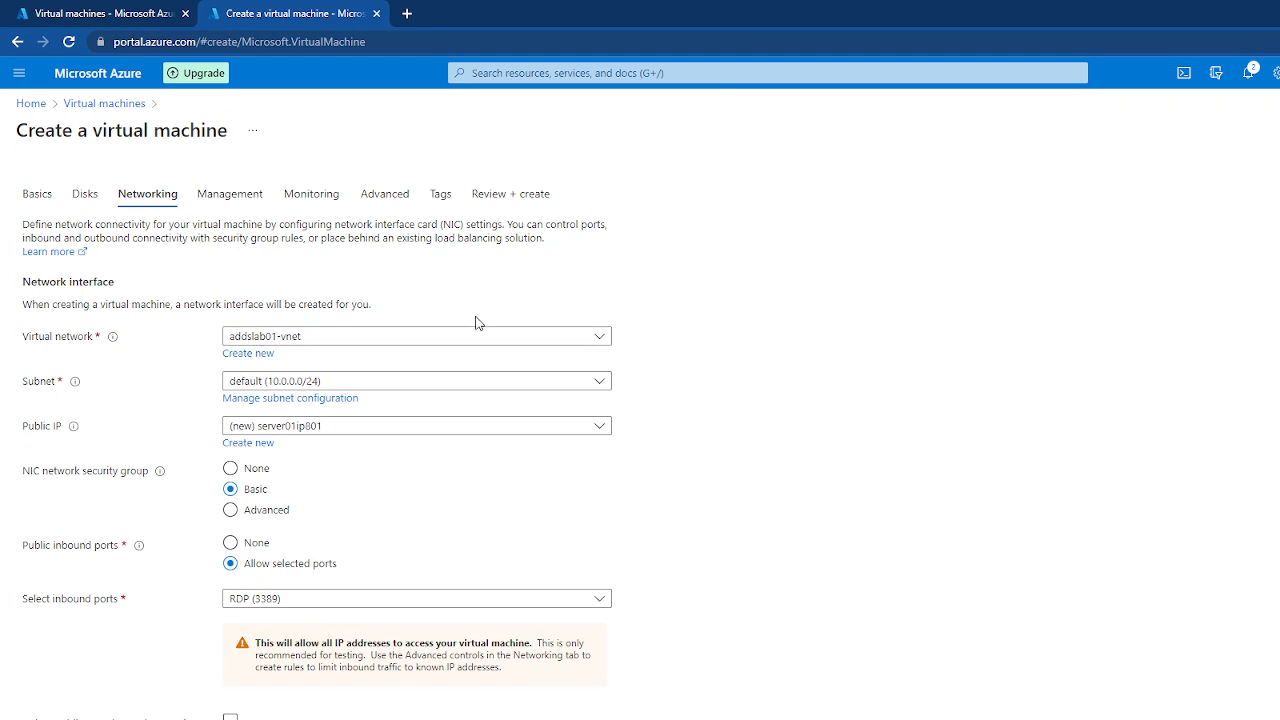
pyautogui.click(268, 390)
pyautogui.click(268, 390)
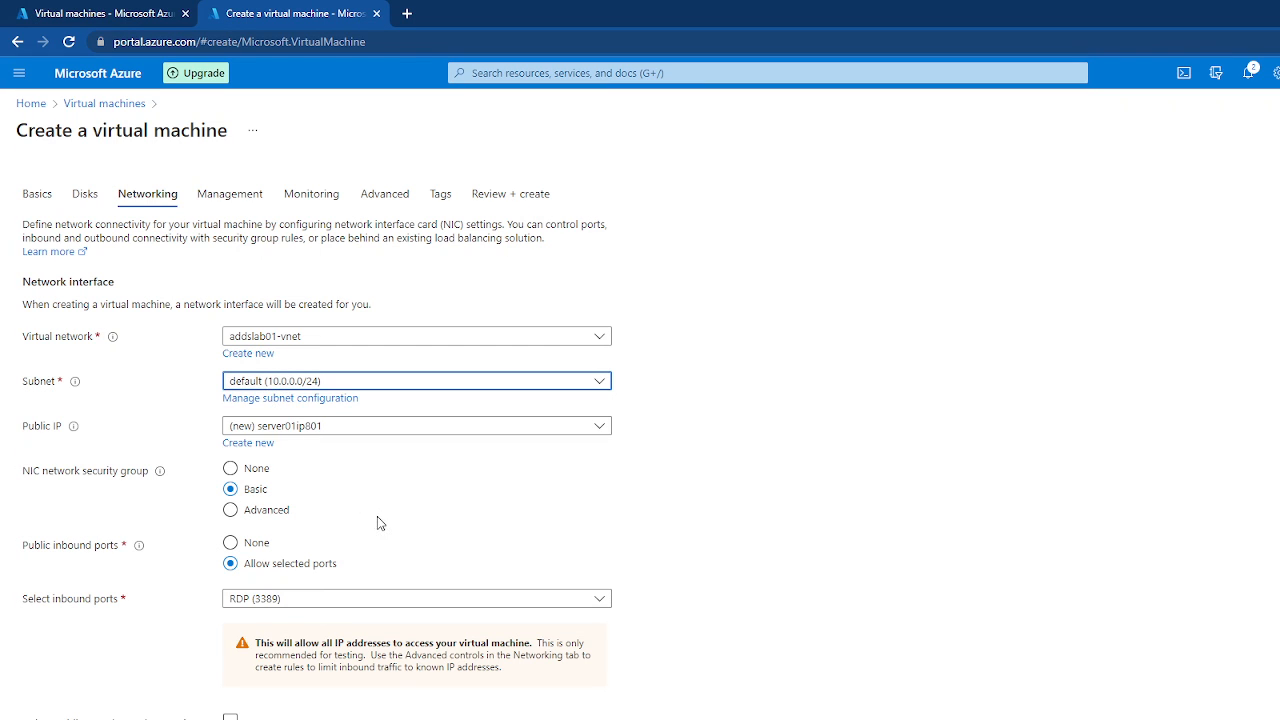
pyautogui.click(300, 428)
pyautogui.click(300, 428)
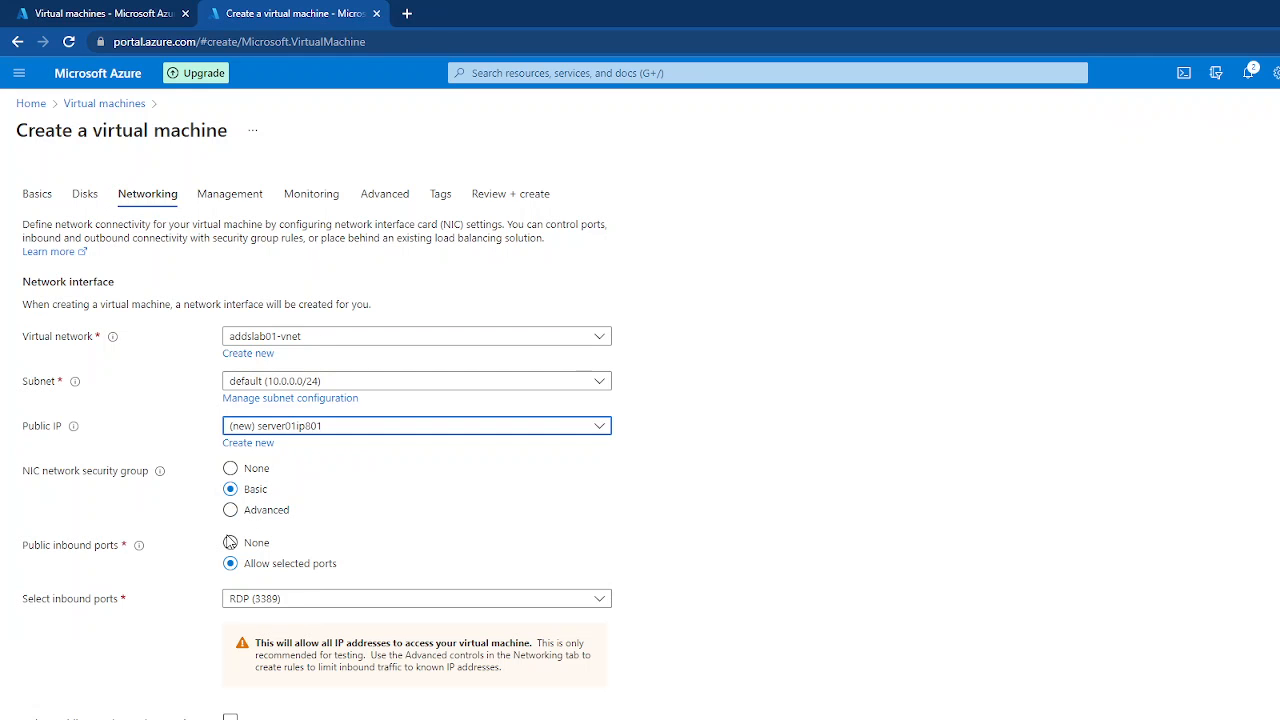
pyautogui.scroll(-3, 229, 538)
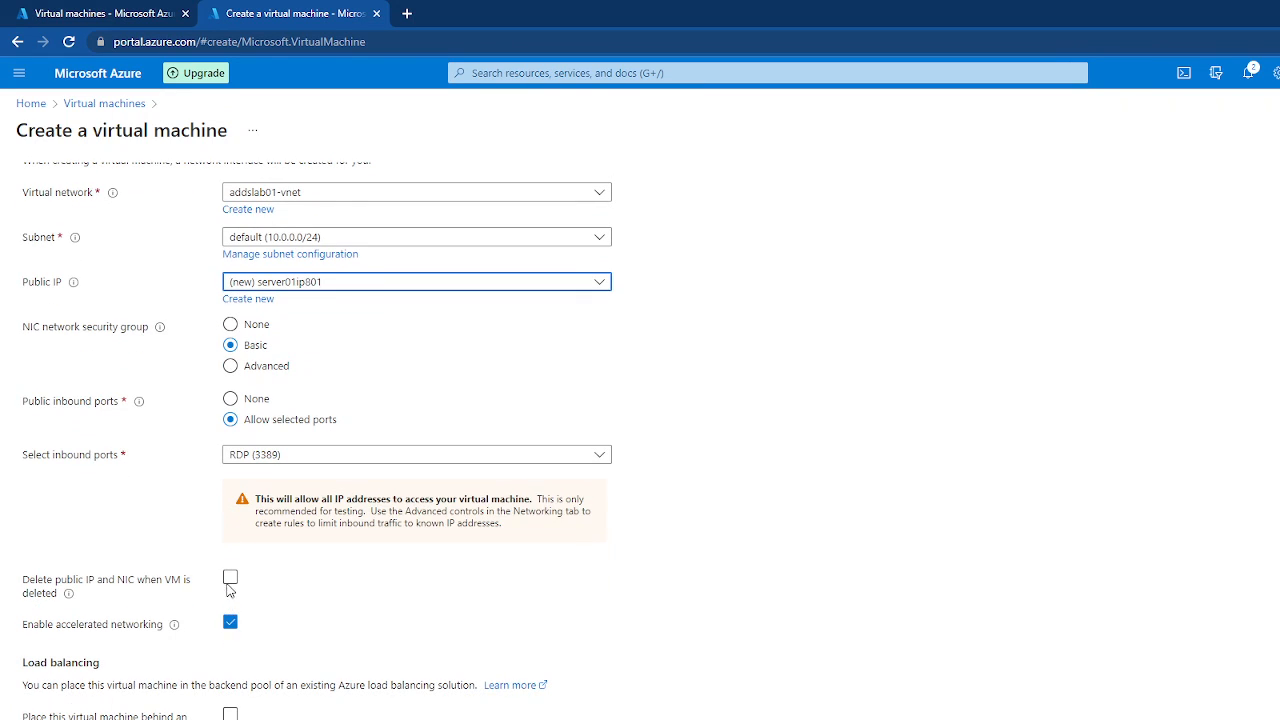
pyautogui.click(229, 580)
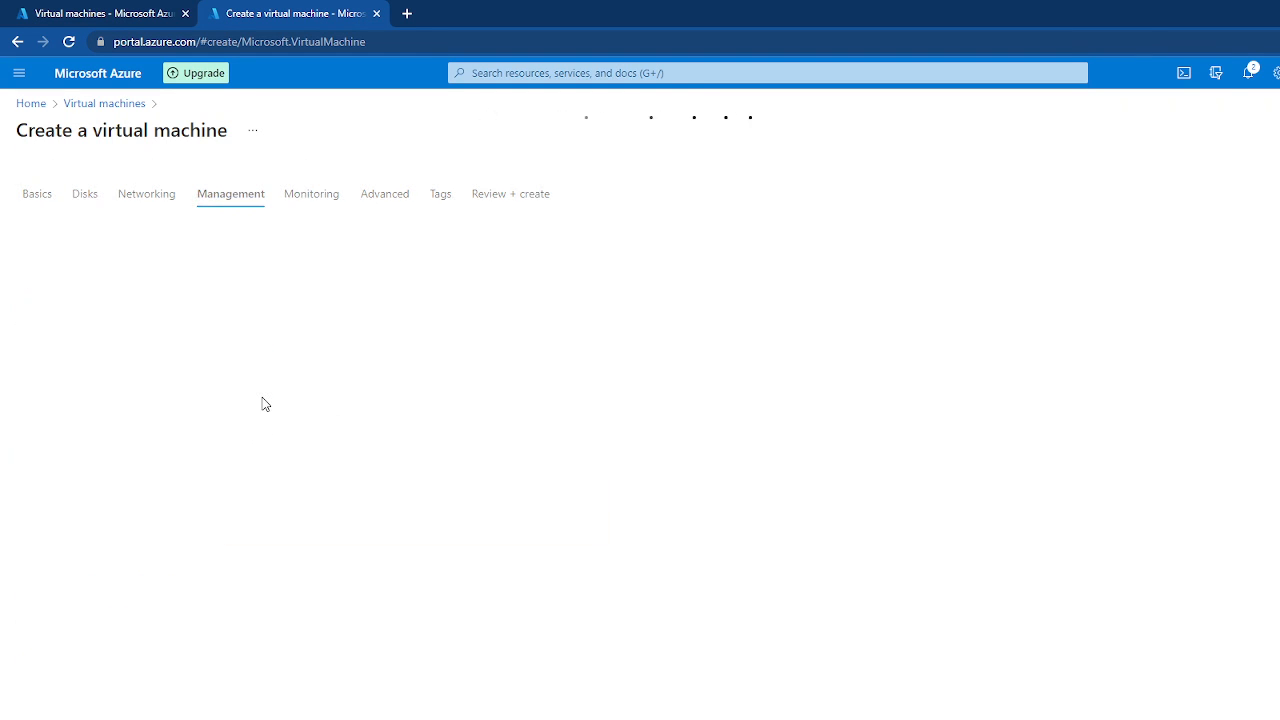
# Leave Management, Monitoring, Advanced and Tags at defaults and go to Review + create
pyautogui.scroll(-1, 369, 571)
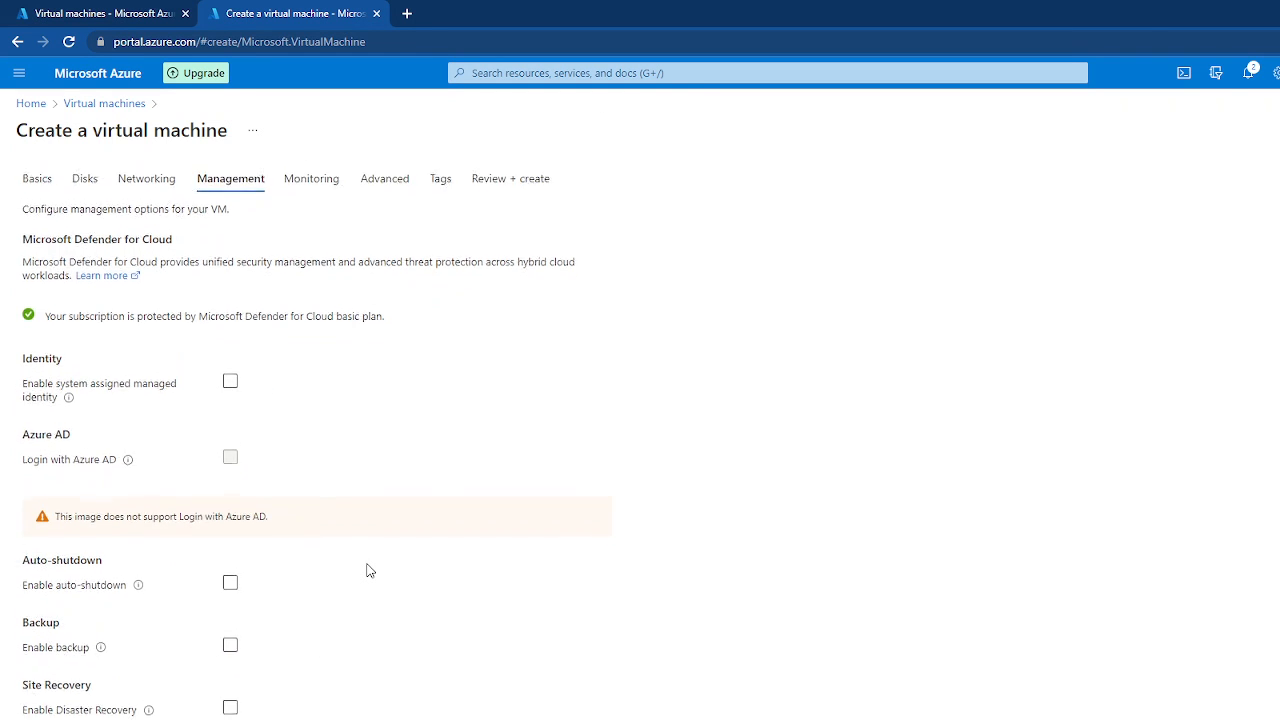
pyautogui.scroll(-2, 369, 571)
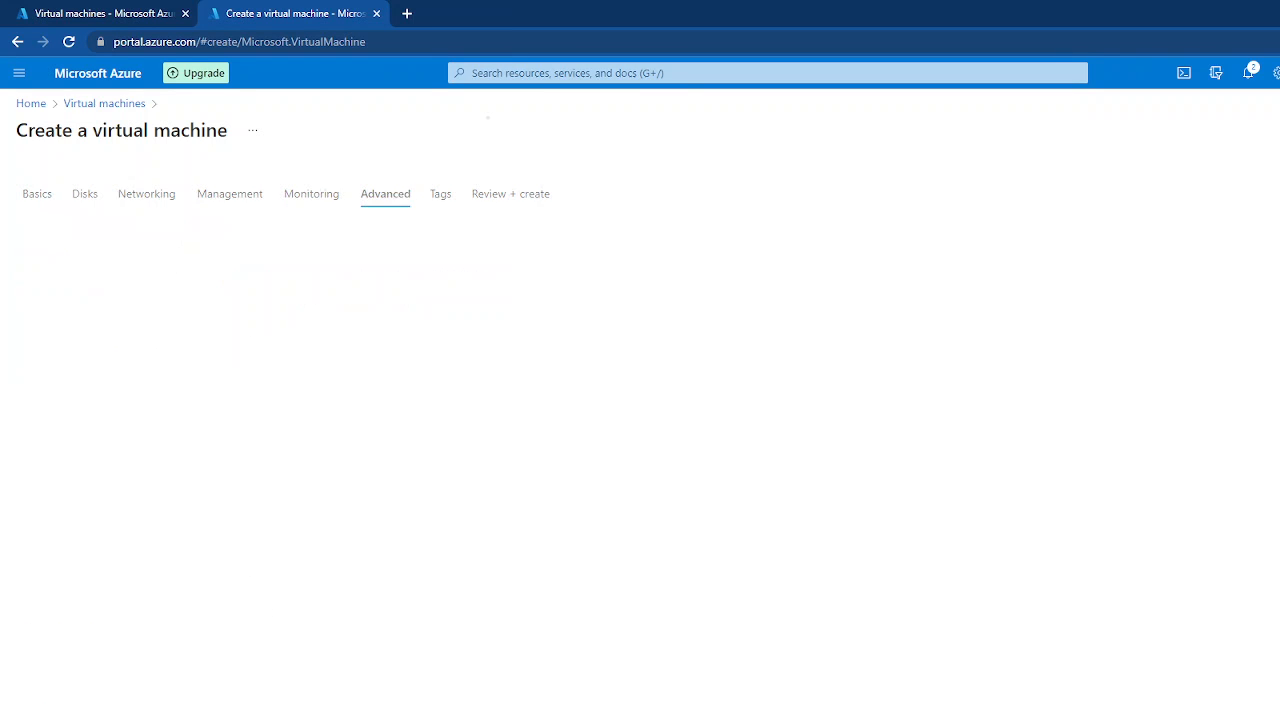
pyautogui.scroll(-2, 144, 520)
pyautogui.scroll(-4, 144, 524)
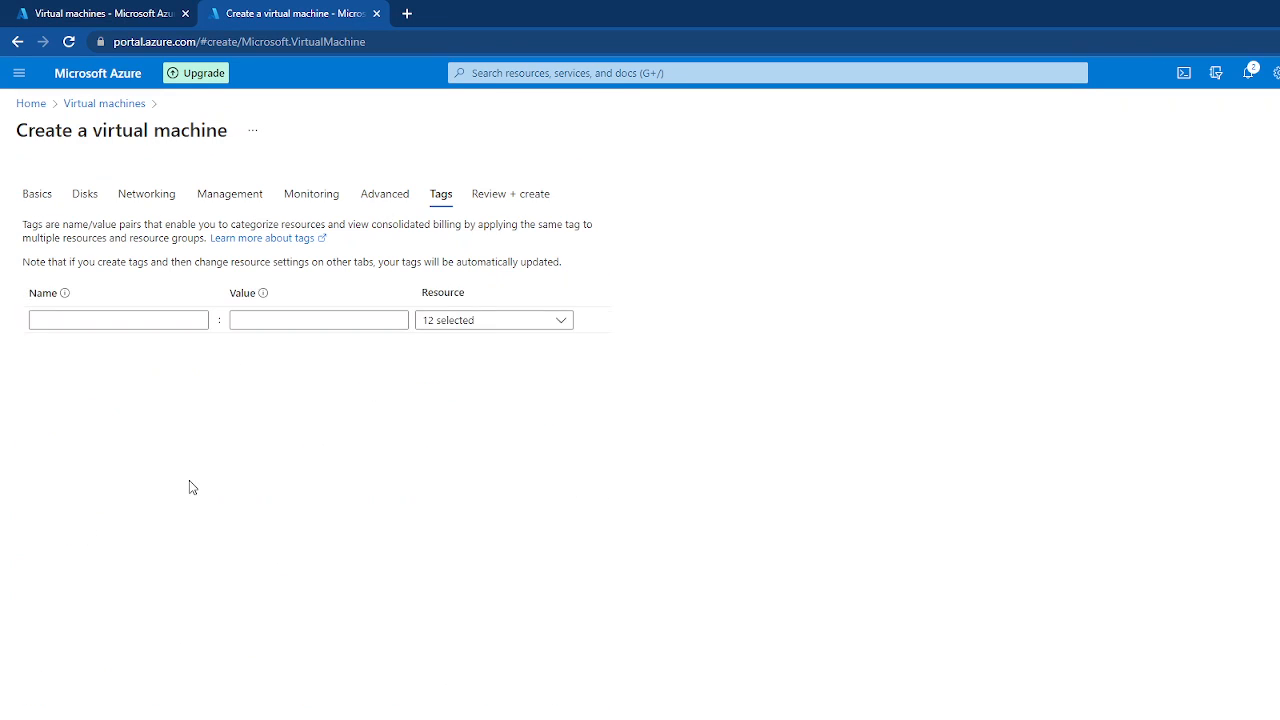
pyautogui.click(511, 193)
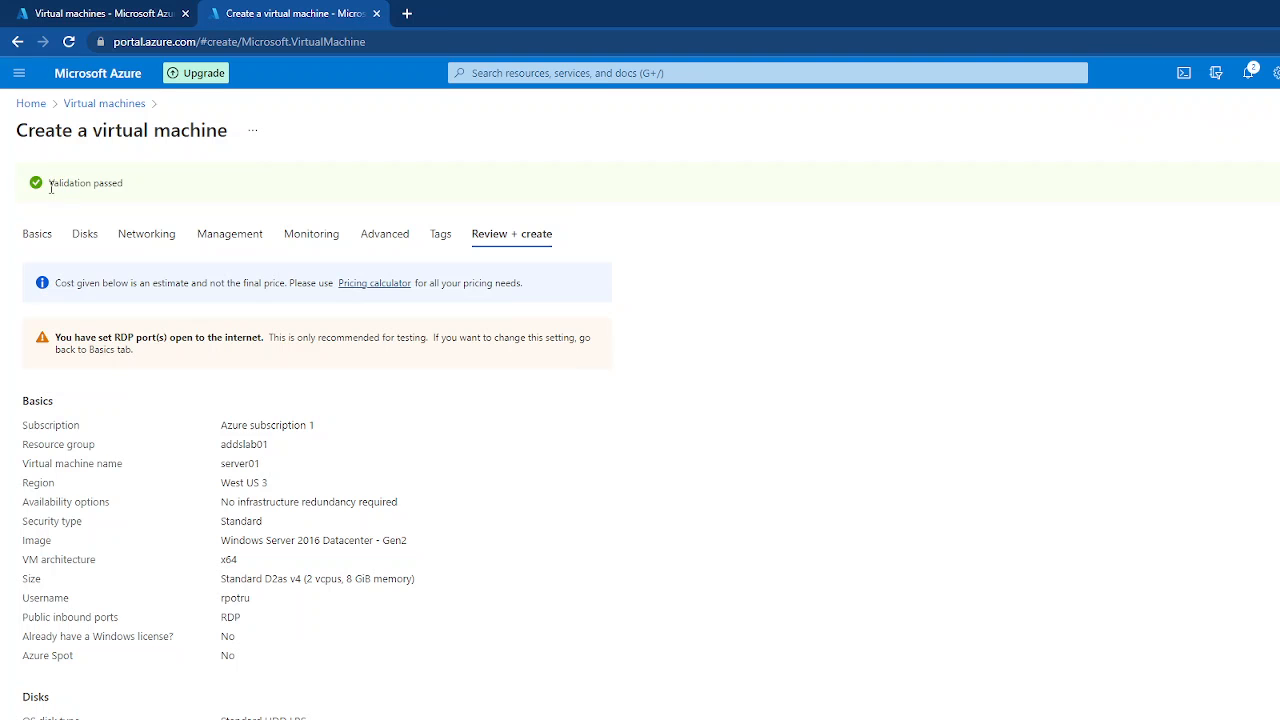
# Review the validated server01 summary on the Review + create page
pyautogui.moveTo(50, 187); pyautogui.dragTo(134, 199)
pyautogui.scroll(-3, 146, 528)
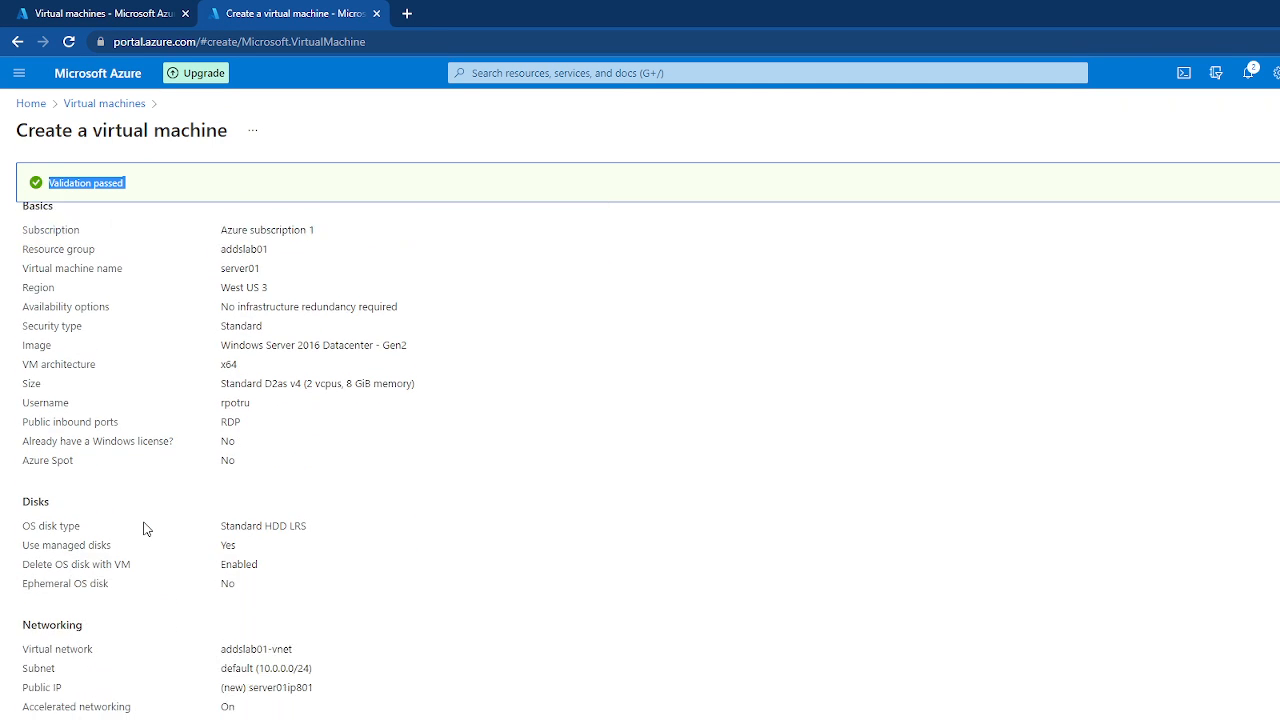
pyautogui.scroll(-4, 143, 528)
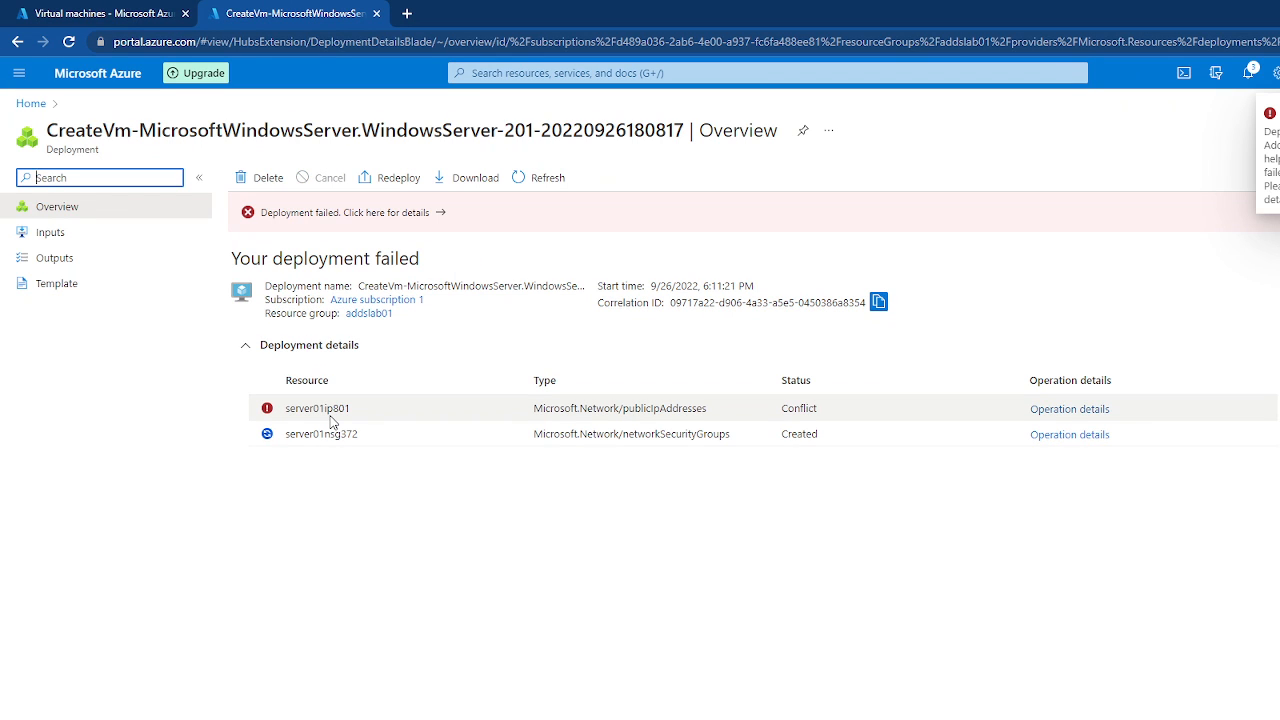
pyautogui.click(383, 213)
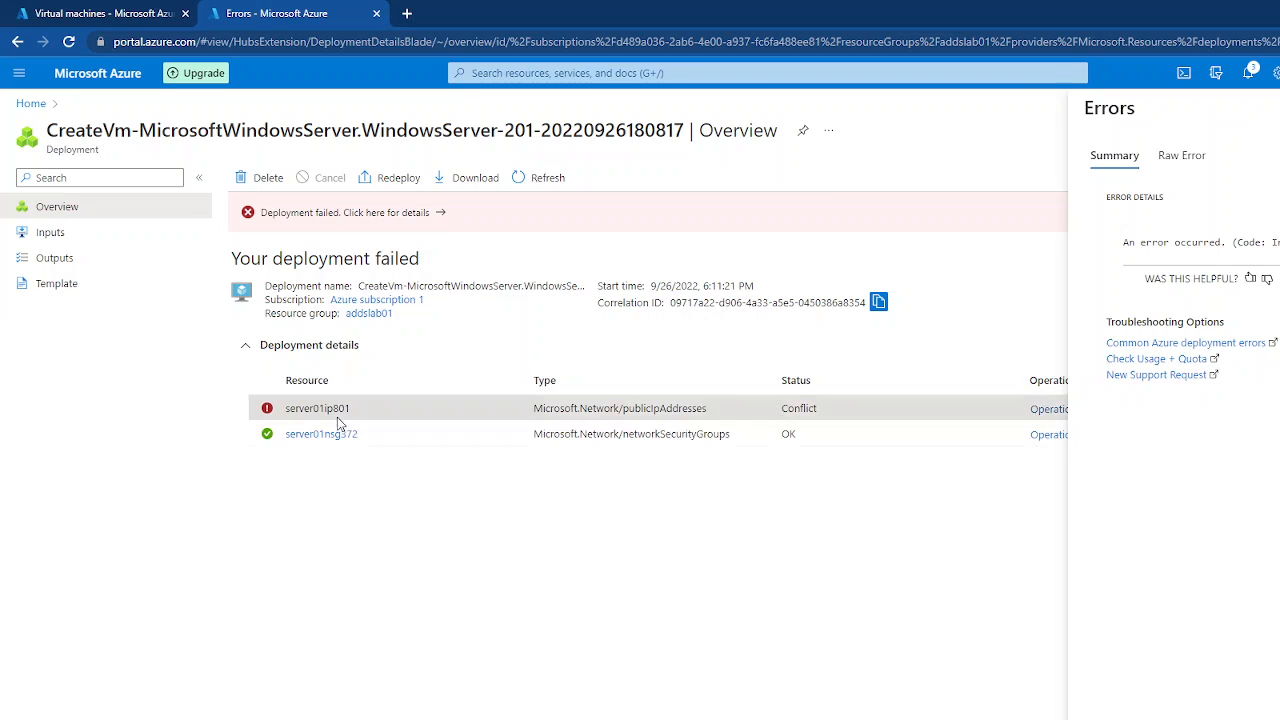
pyautogui.click(1155, 158)
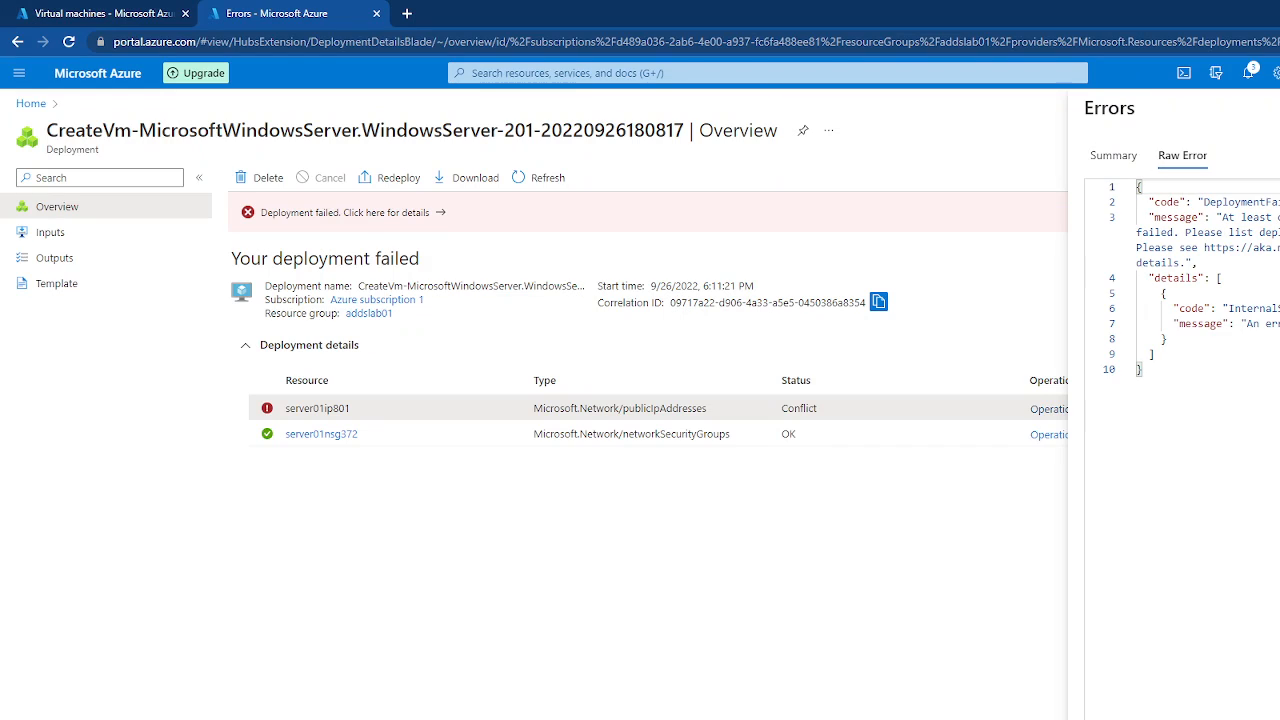
pyautogui.press('Escape')
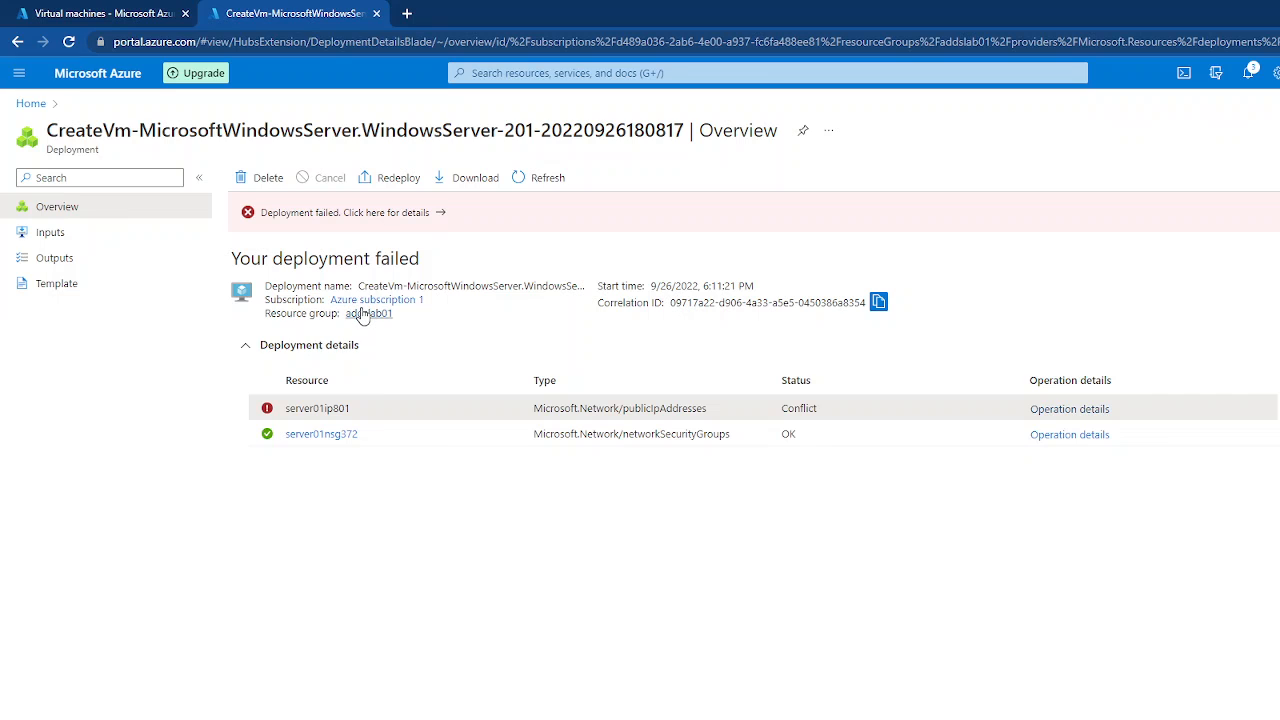
pyautogui.click(1050, 409)
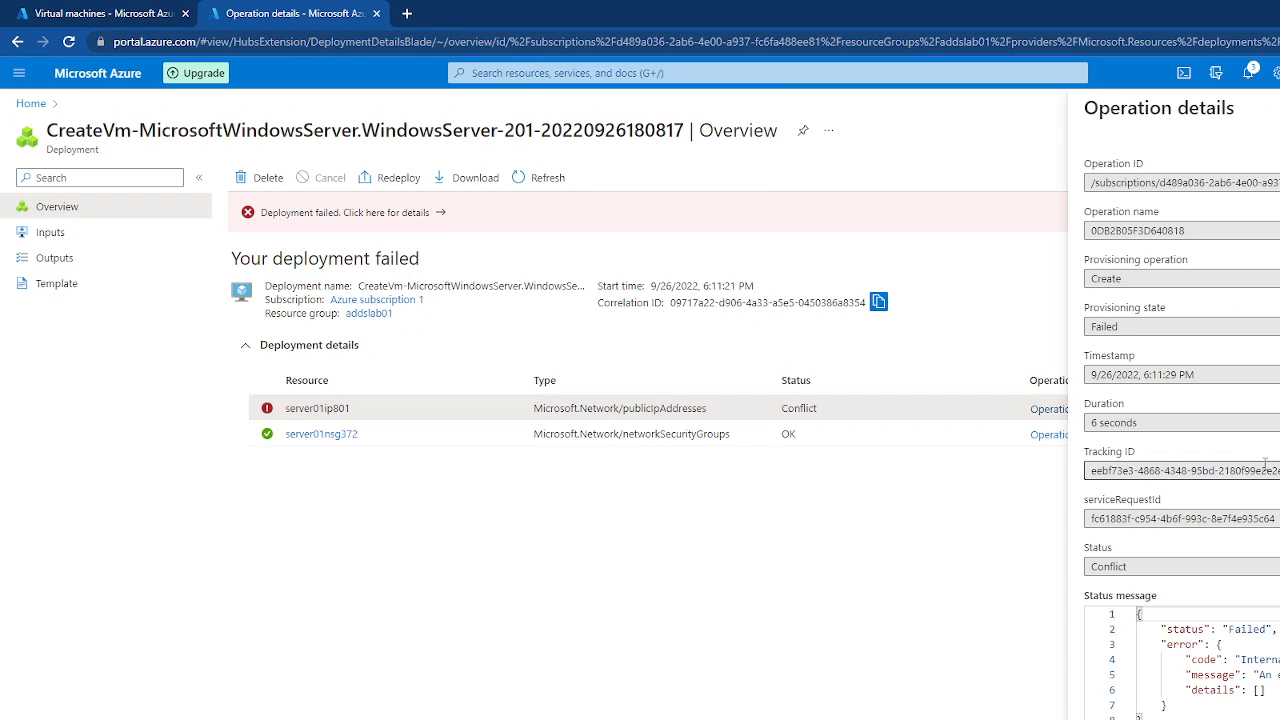
pyautogui.scroll(-3, 1260, 457)
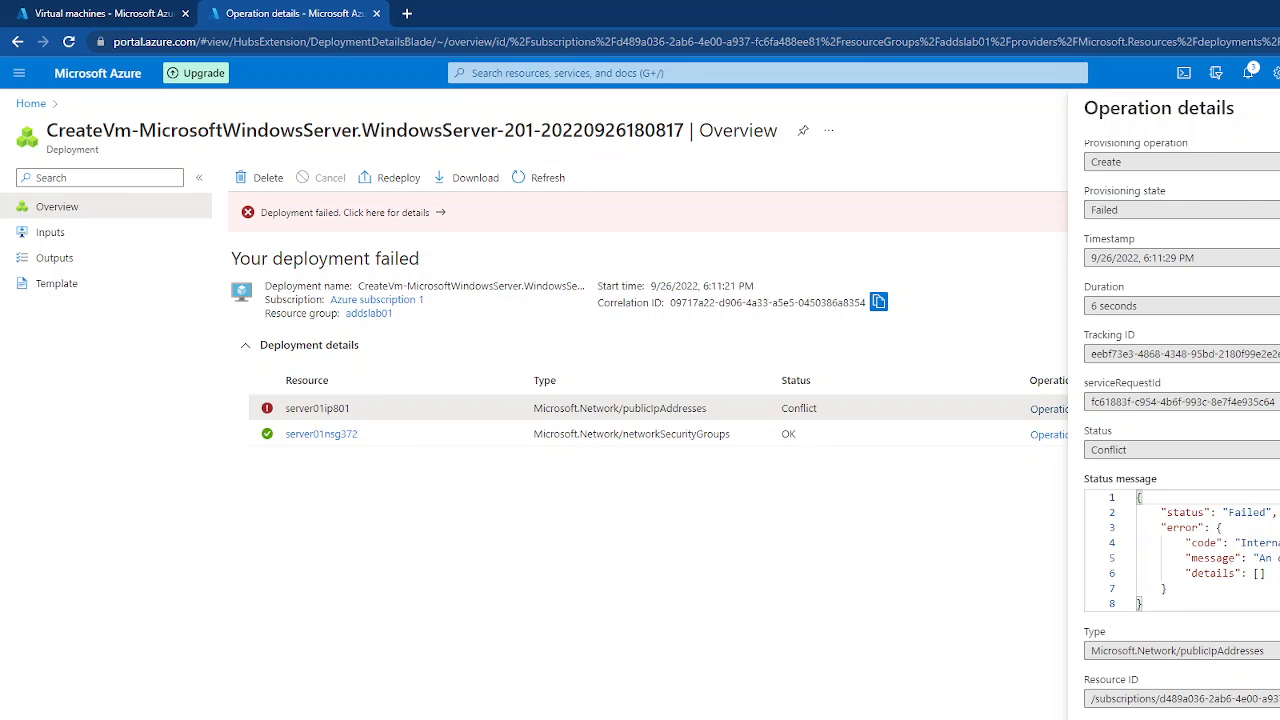
pyautogui.press('Escape')
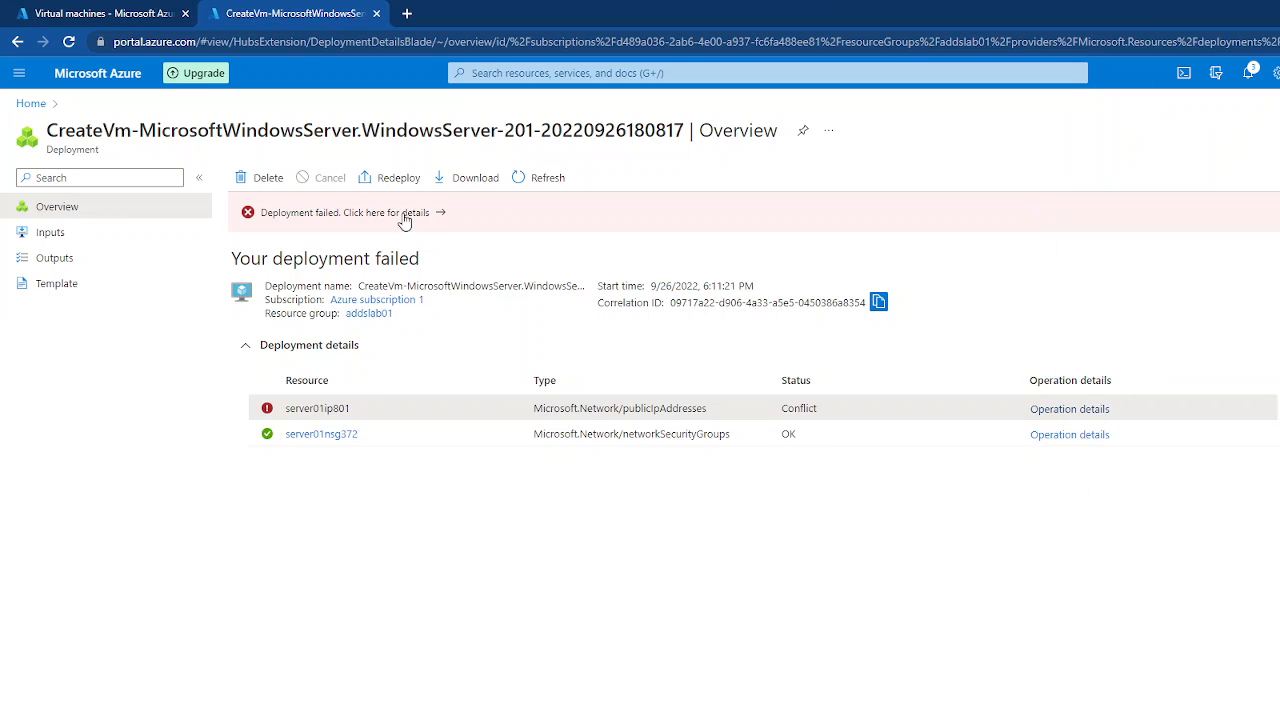
# Inspect the failed deployment's Inputs, Outputs and Template JSON
pyautogui.click(60, 233)
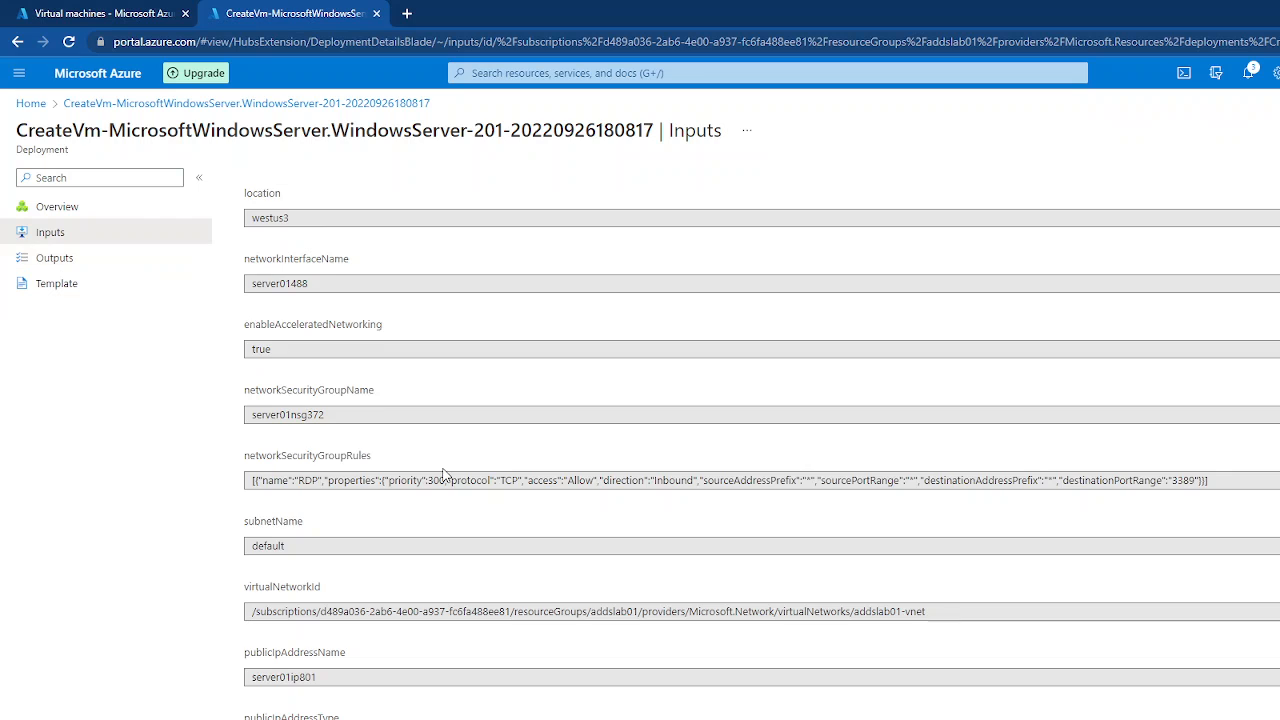
pyautogui.scroll(-7, 443, 430)
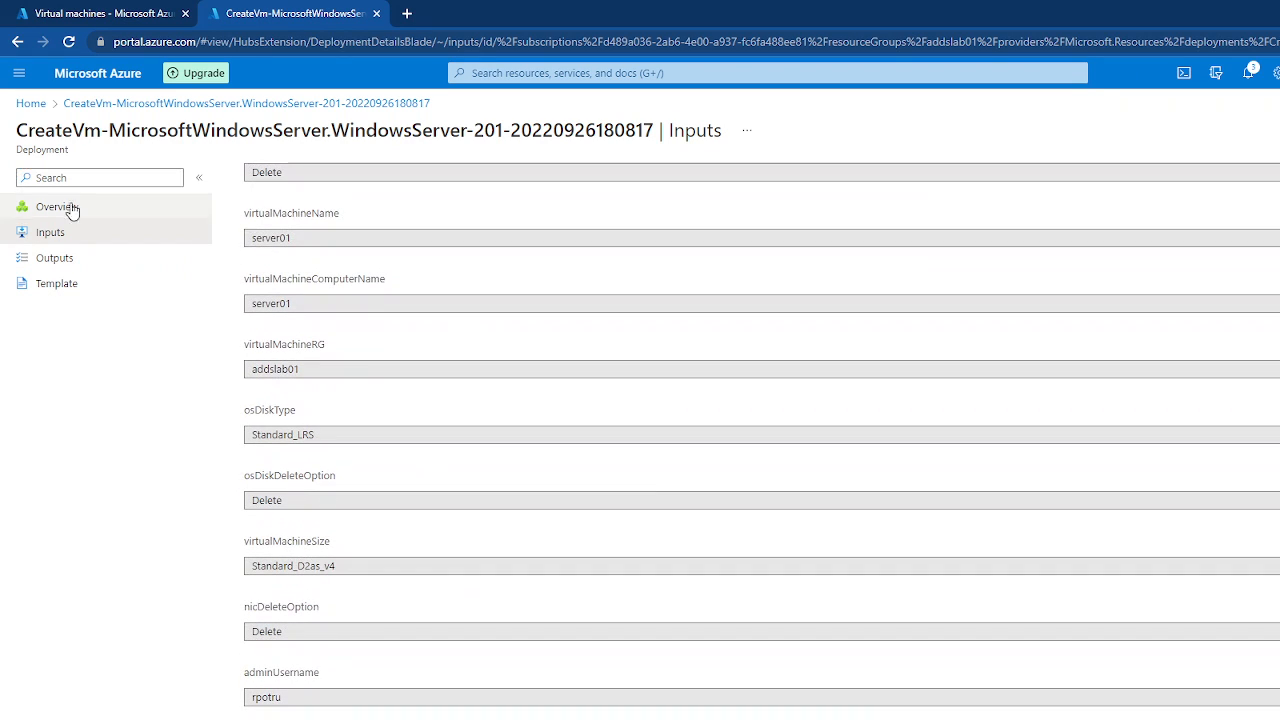
pyautogui.click(55, 258)
pyautogui.click(57, 284)
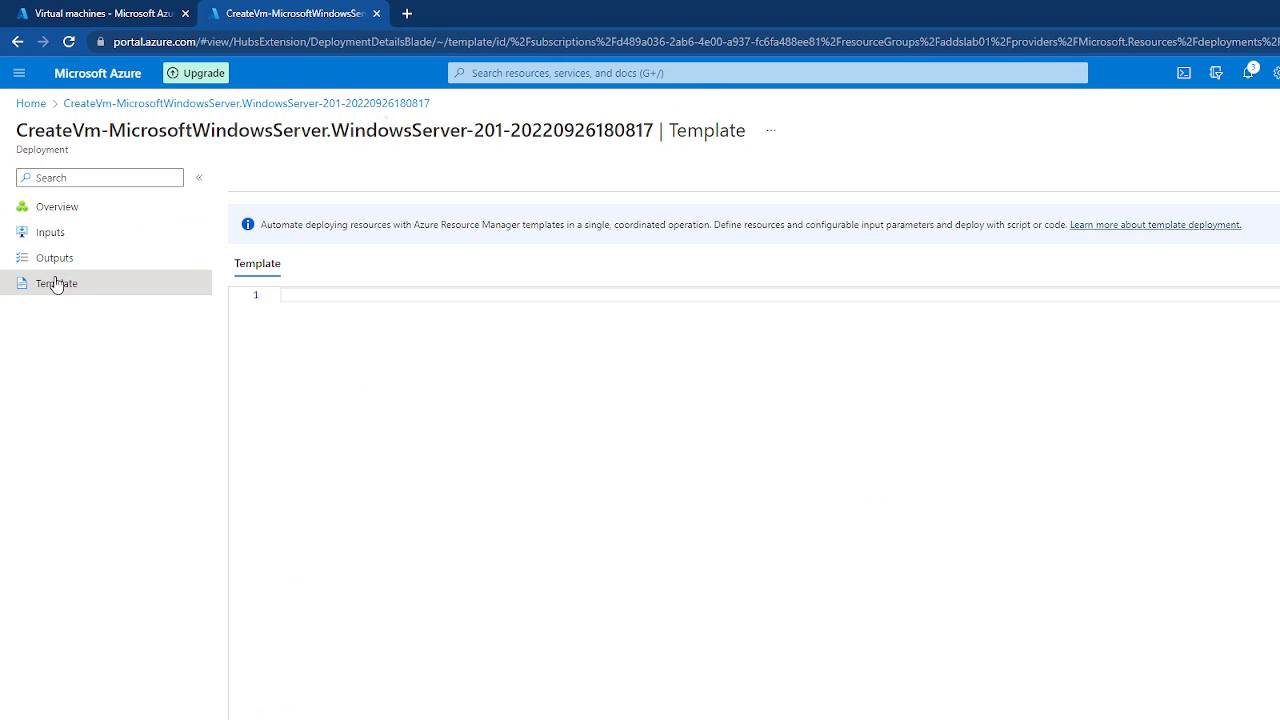
pyautogui.scroll(-6, 730, 645)
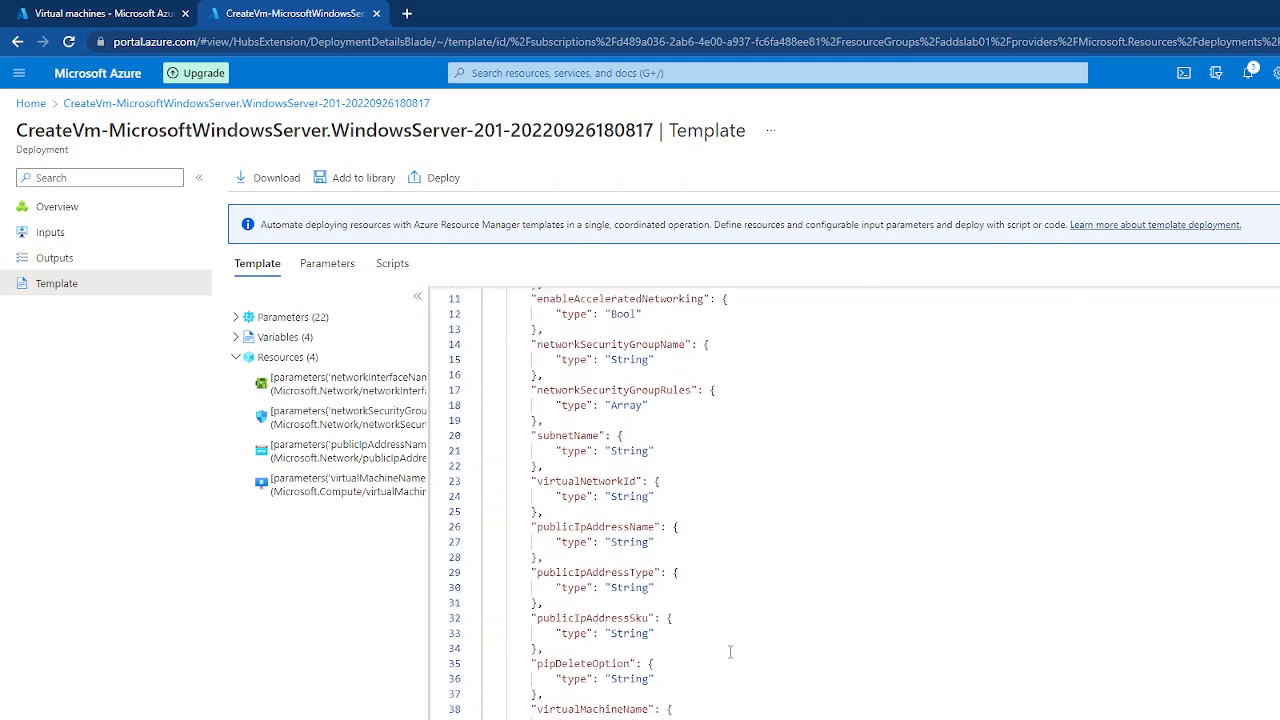
pyautogui.scroll(-8, 730, 645)
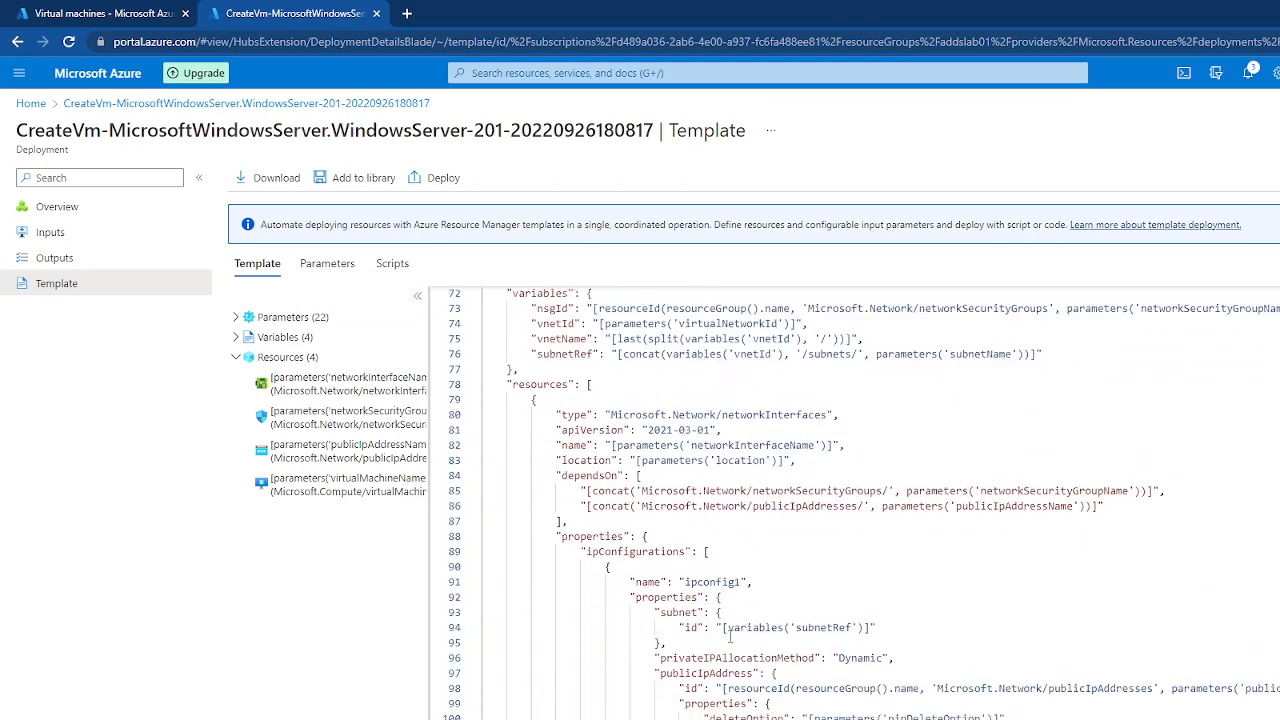
pyautogui.scroll(-3, 730, 627)
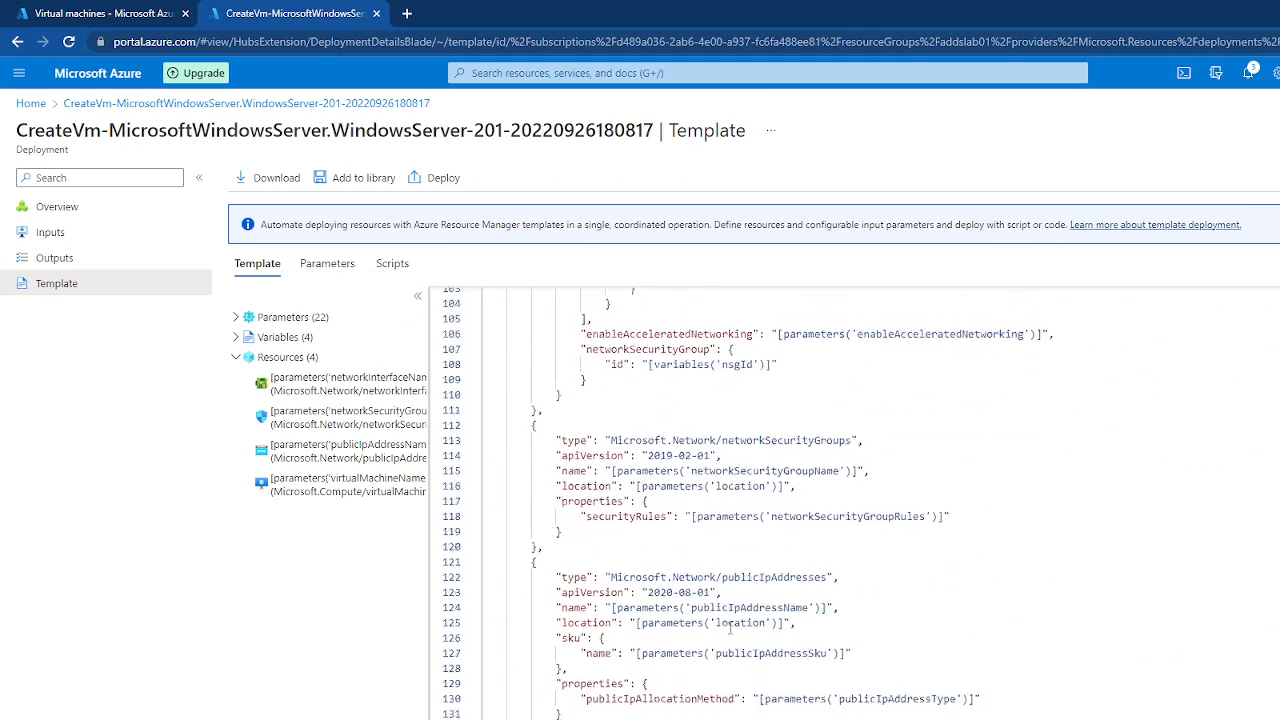
pyautogui.scroll(-2, 730, 627)
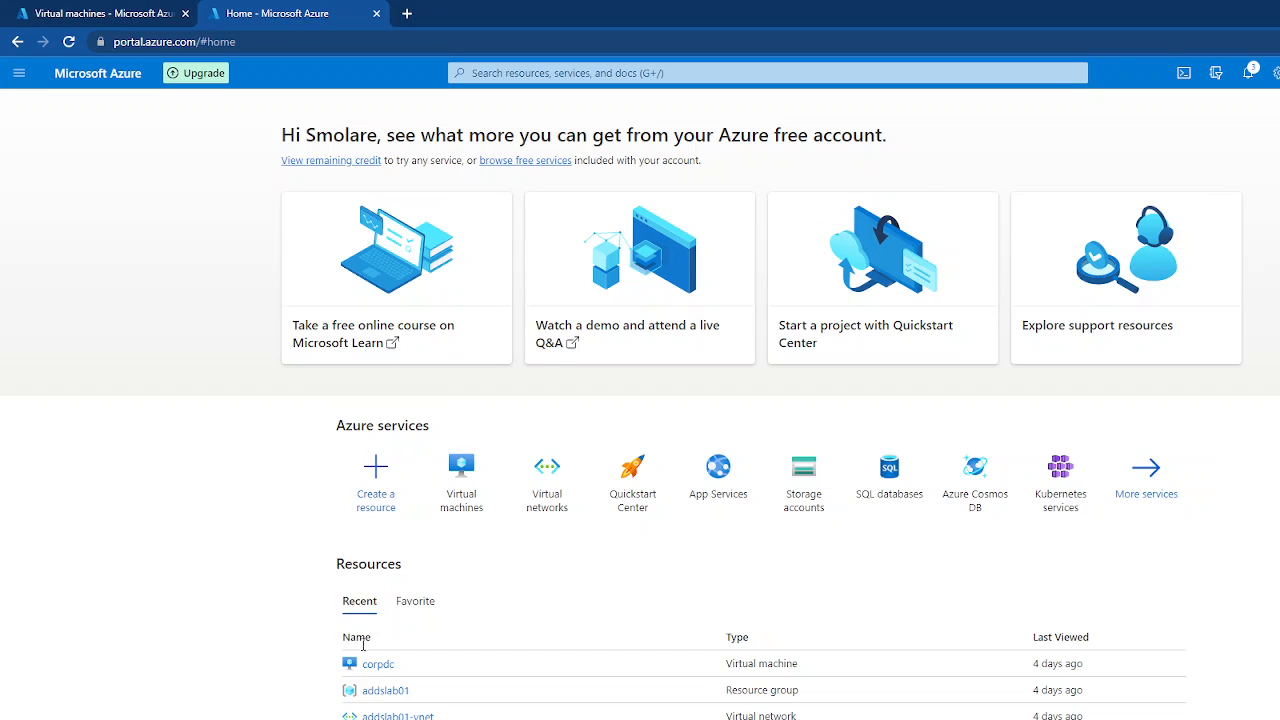
# Search the portal for 'resource', go to Resource groups and open addslab01
pyautogui.click(458, 468)
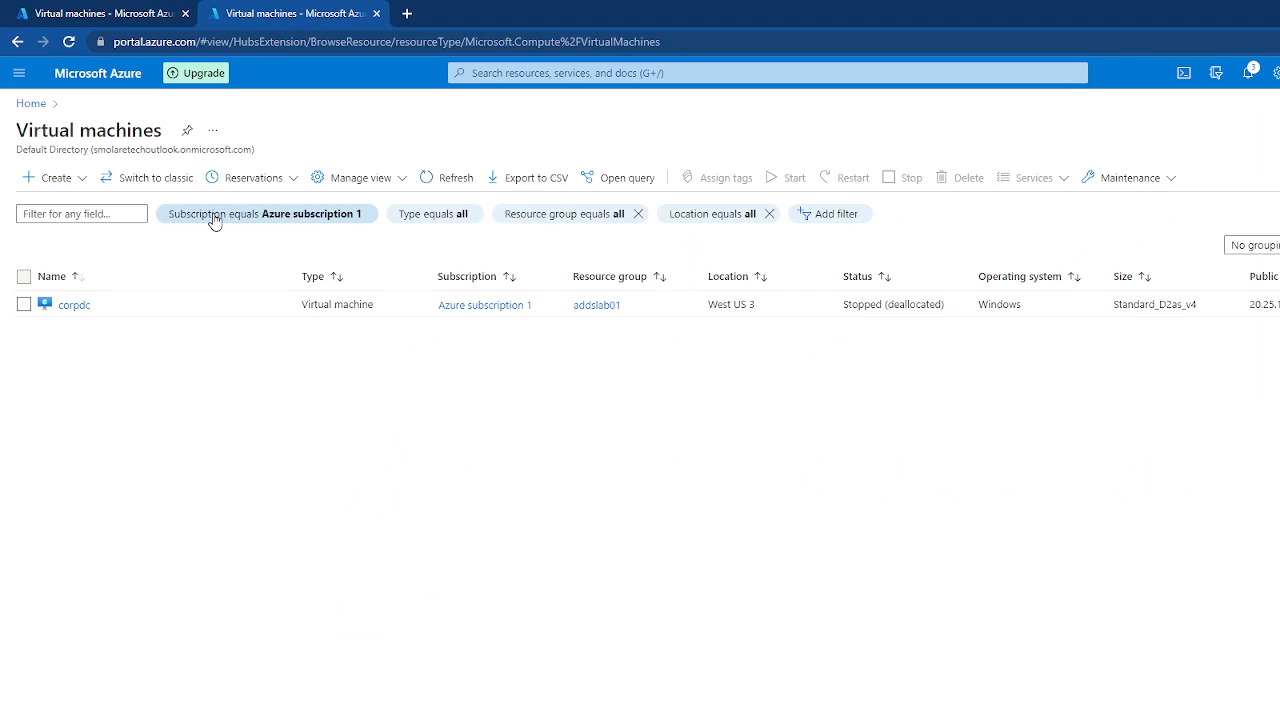
pyautogui.click(31, 104)
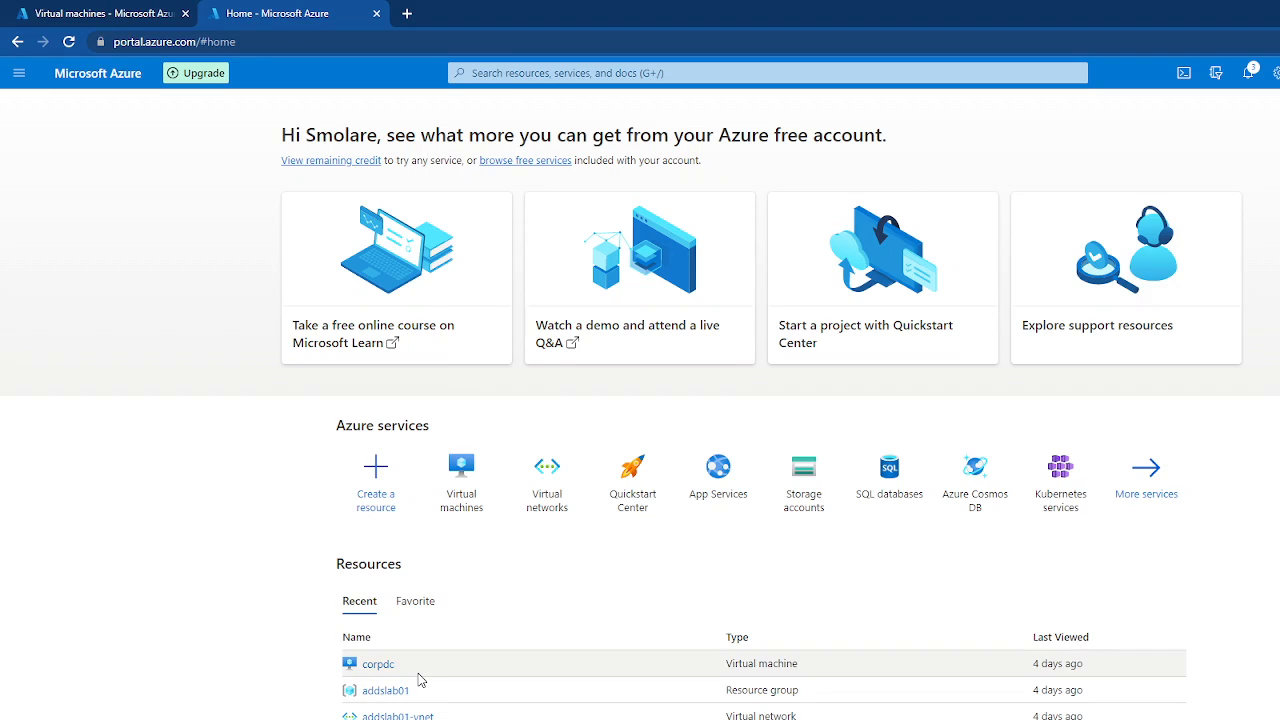
pyautogui.click(482, 80)
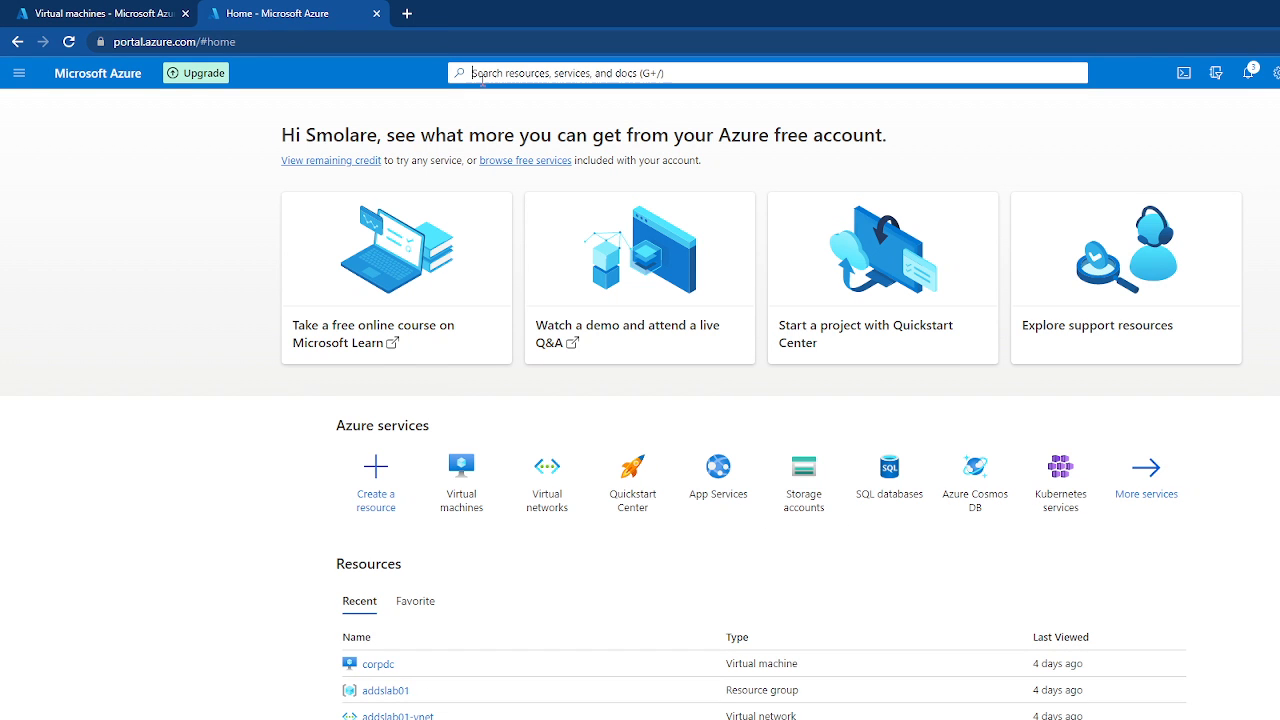
pyautogui.write('t')
pyautogui.write('urce')
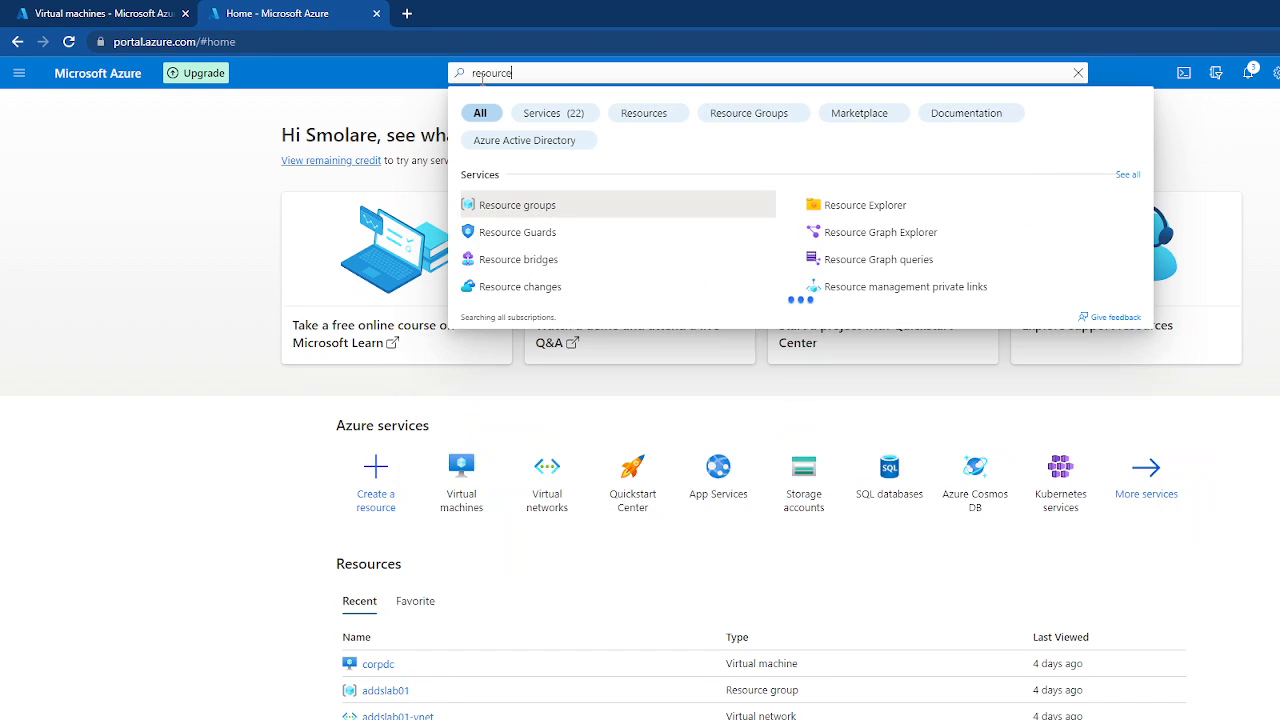
pyautogui.click(497, 208)
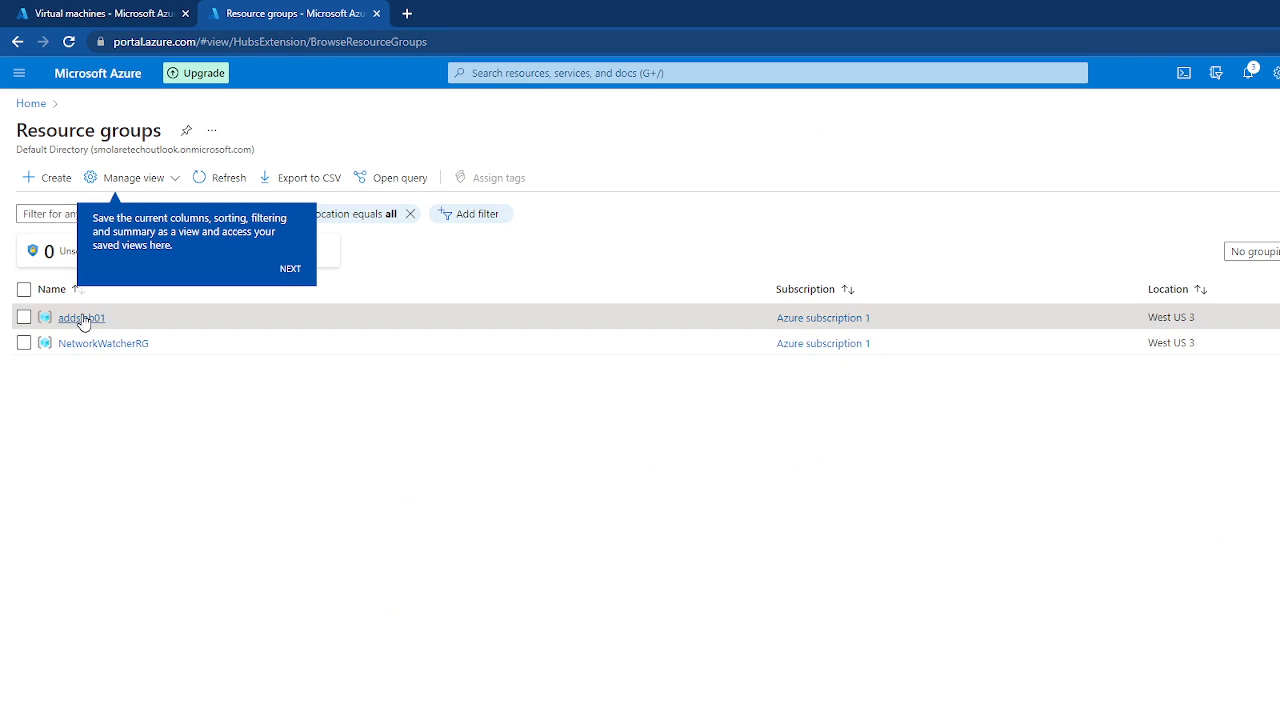
pyautogui.click(82, 318)
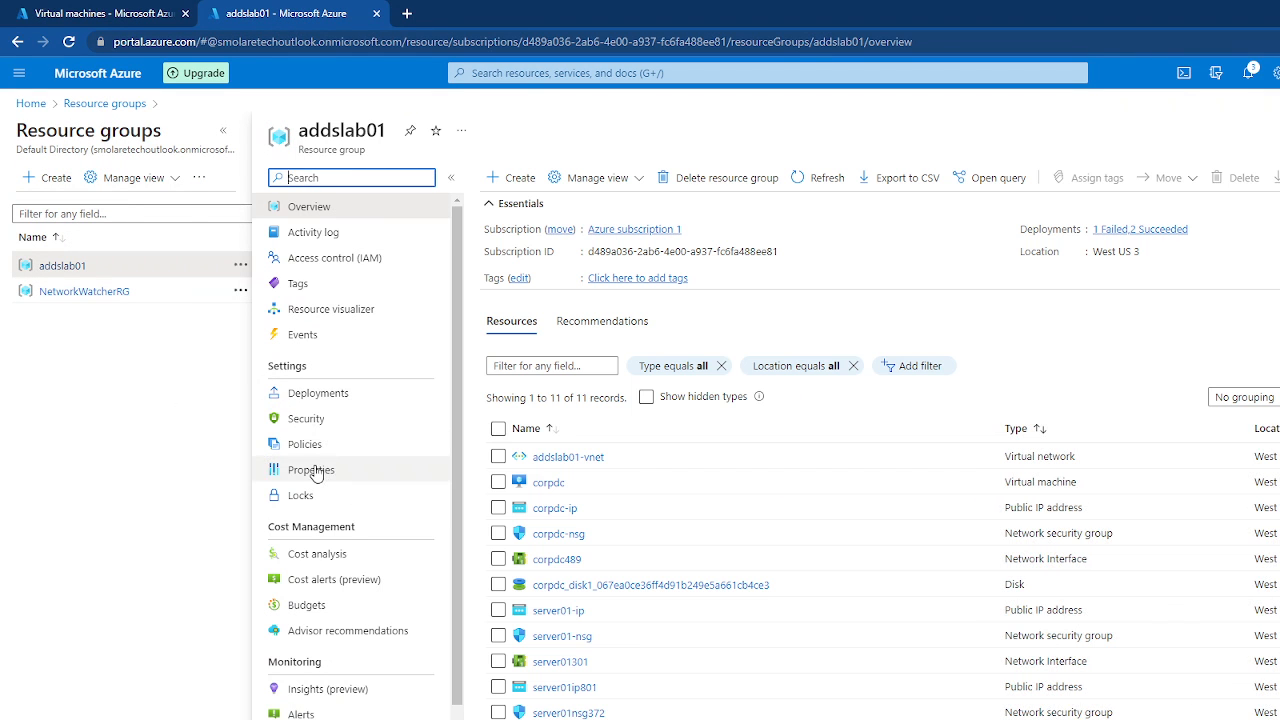
# Sort addslab01's resources by type and tick server01-ip, server01ip801 and server01-nsg
pyautogui.click(1015, 429)
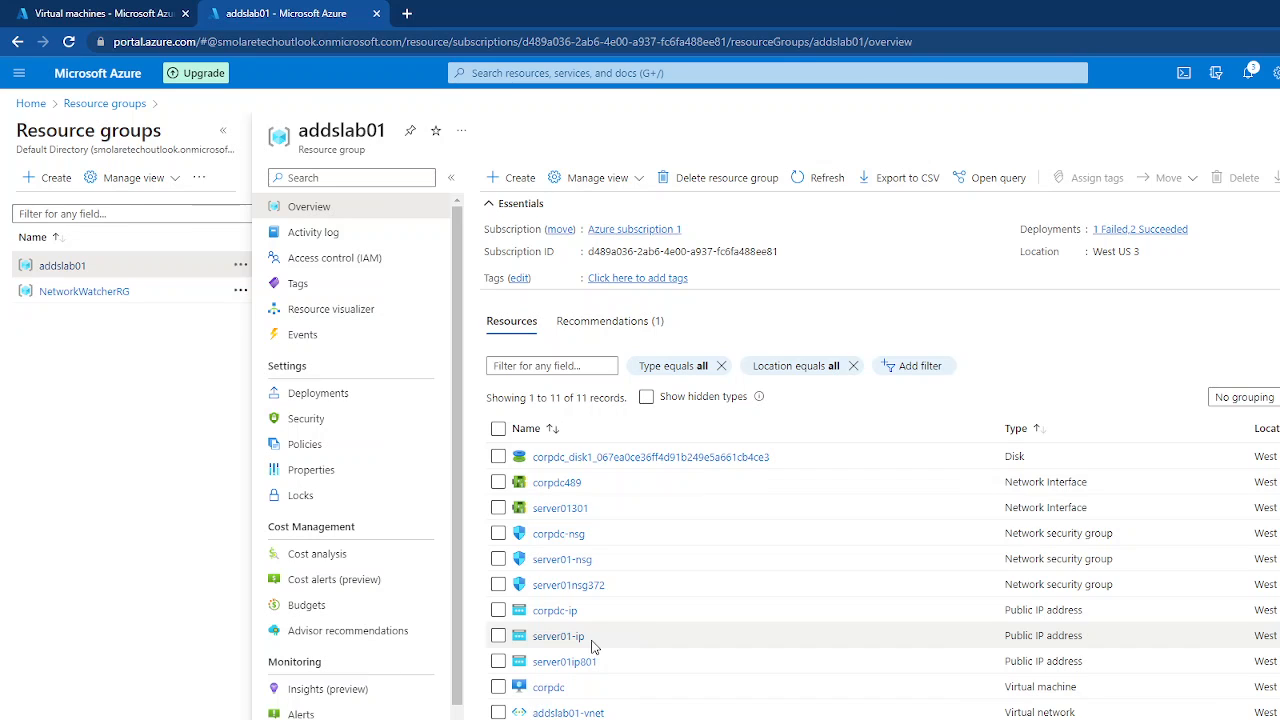
pyautogui.click(498, 637)
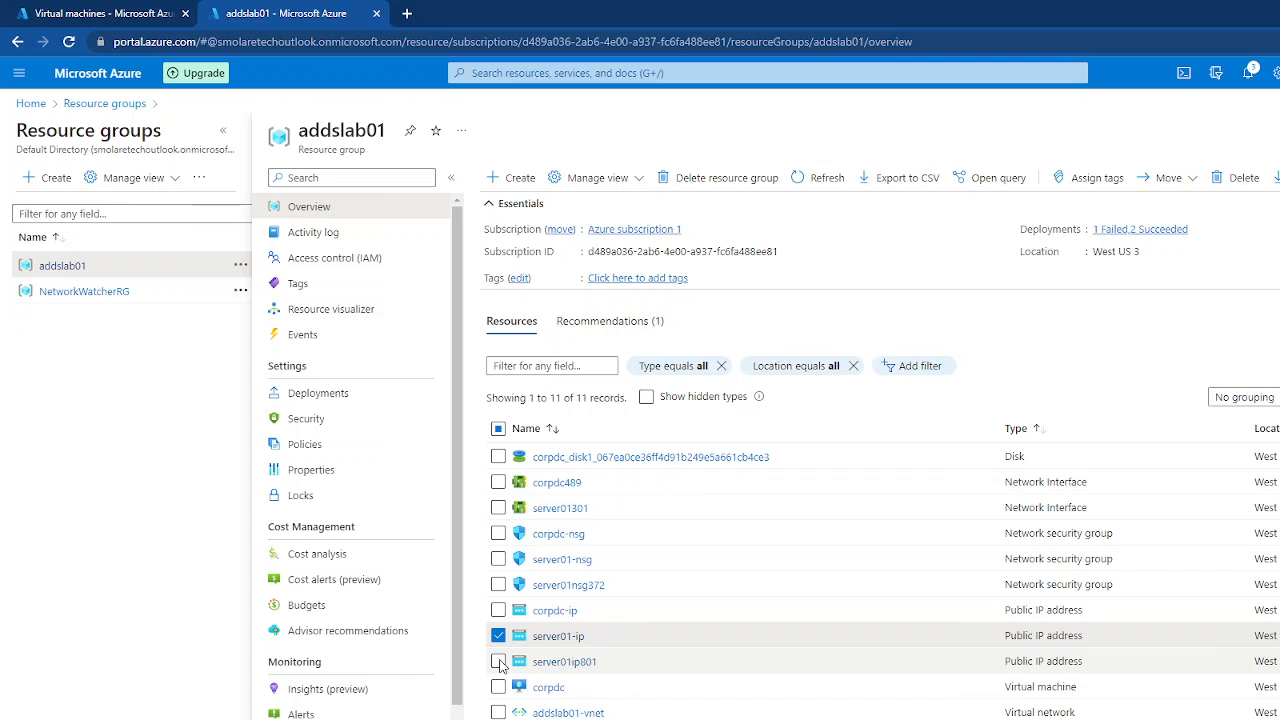
pyautogui.click(499, 662)
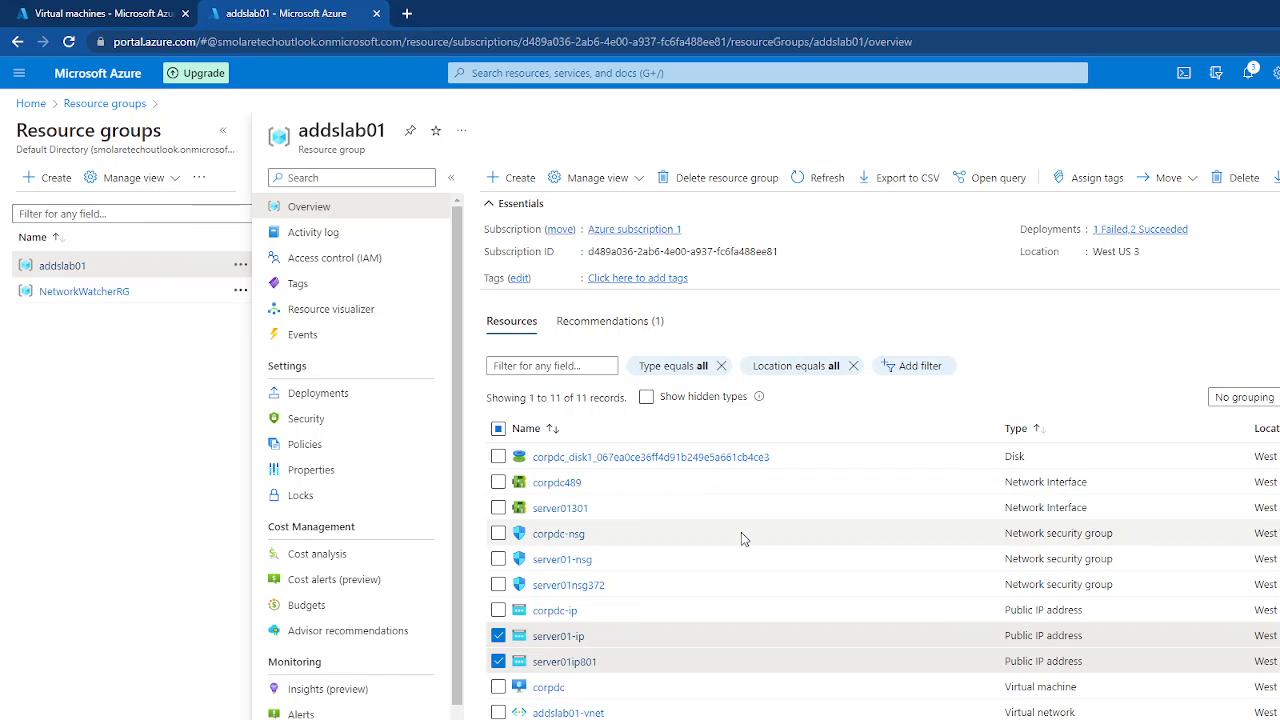
pyautogui.click(498, 560)
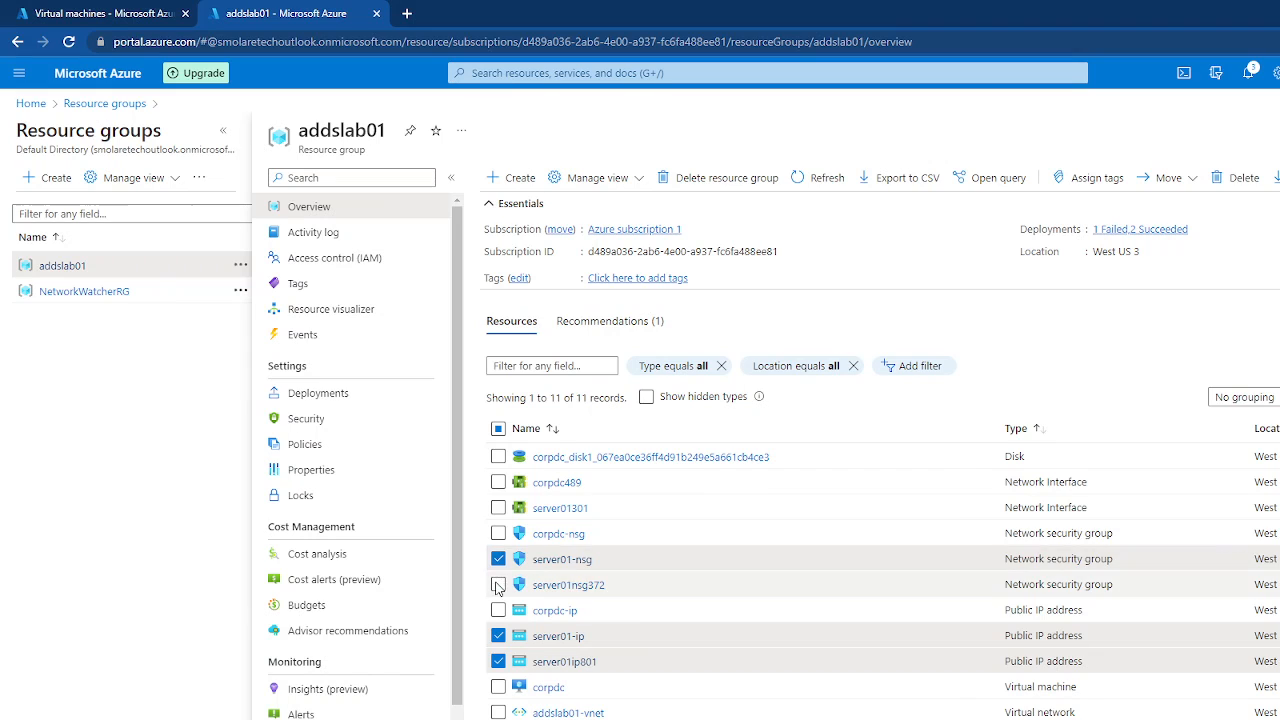
# Add server01nsg372 to the selection and delete all four server01 resources, confirming with 'yes'
pyautogui.click(498, 585)
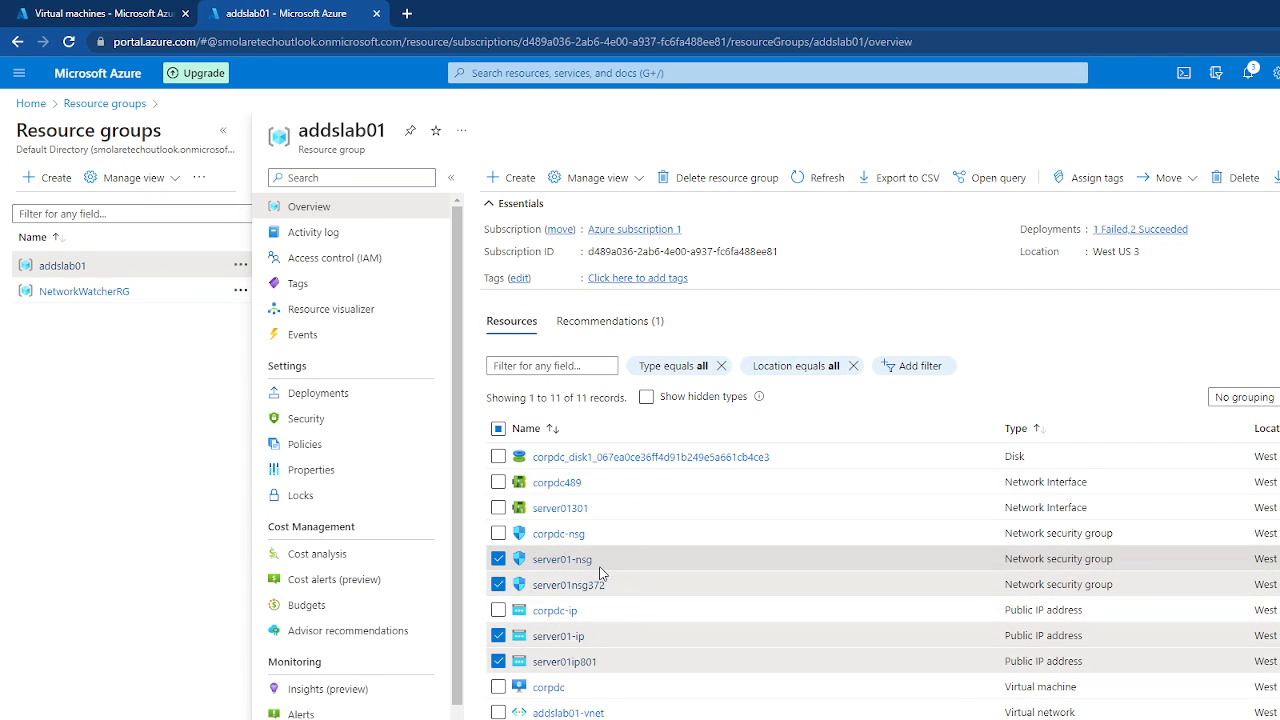
pyautogui.click(1238, 178)
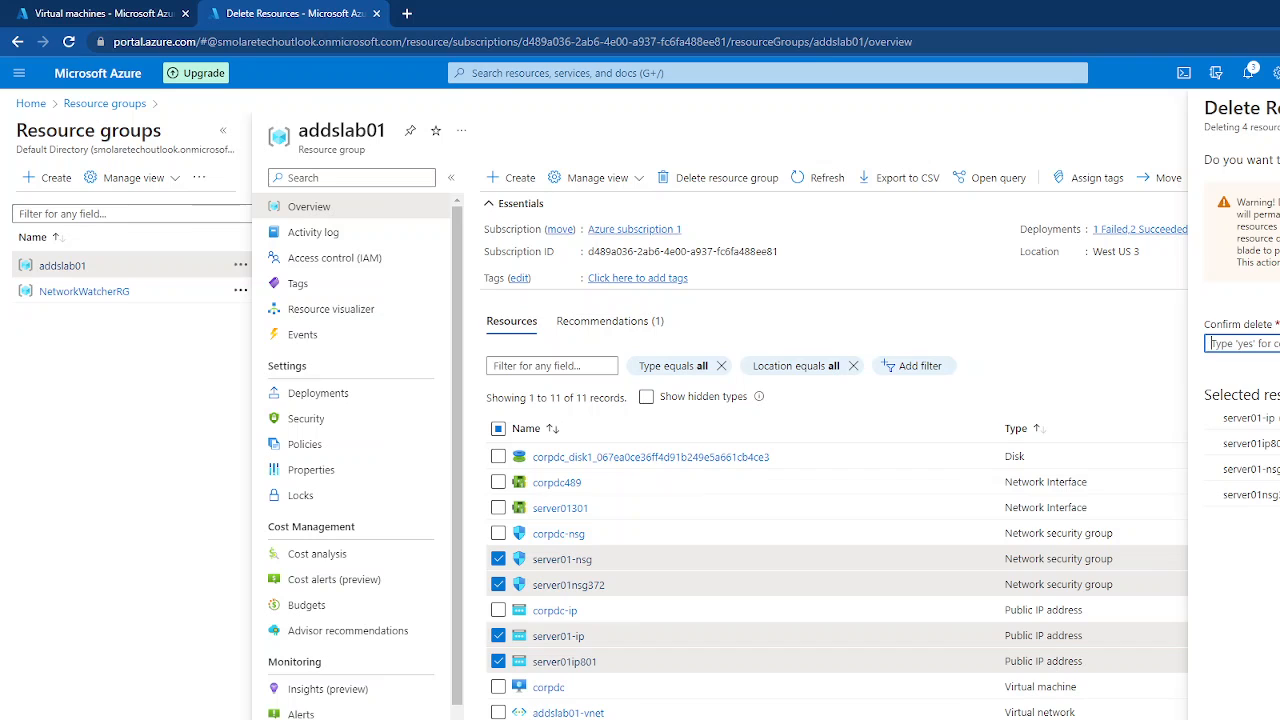
pyautogui.write('yes')
pyautogui.click(1258, 706)
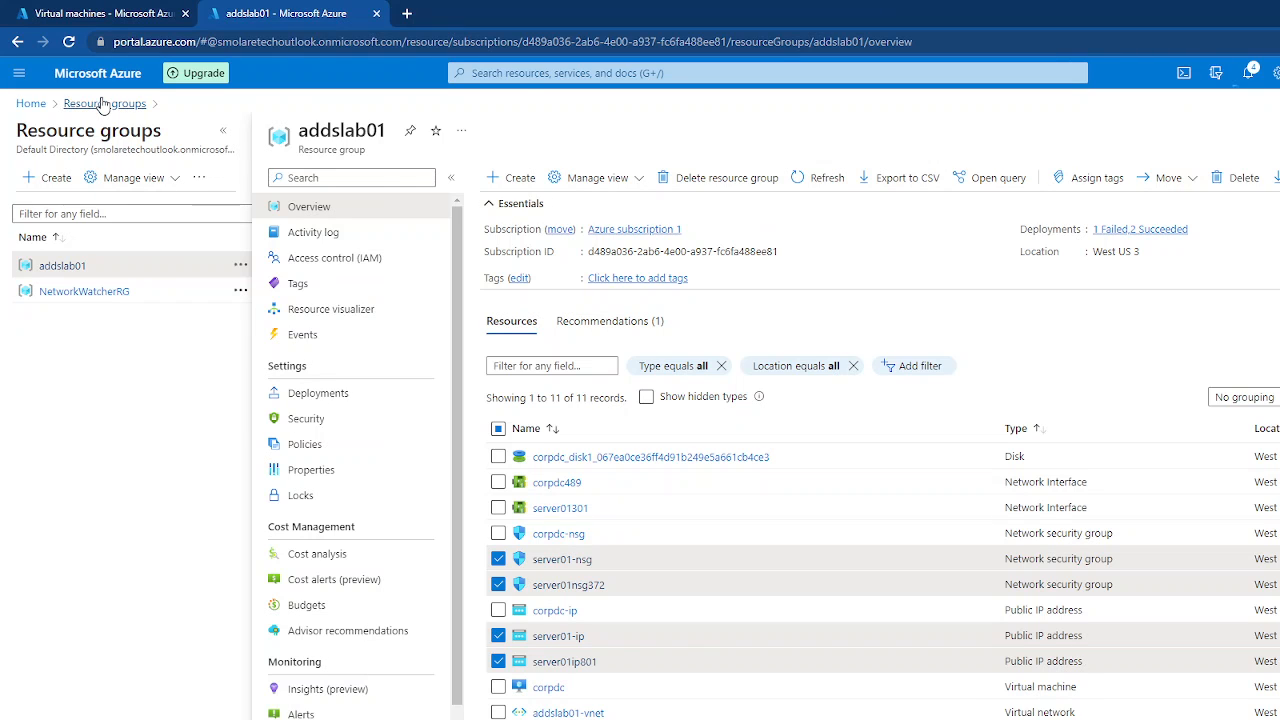
# Start a new virtual machine named server02 in the addslab01 resource group
pyautogui.click(127, 20)
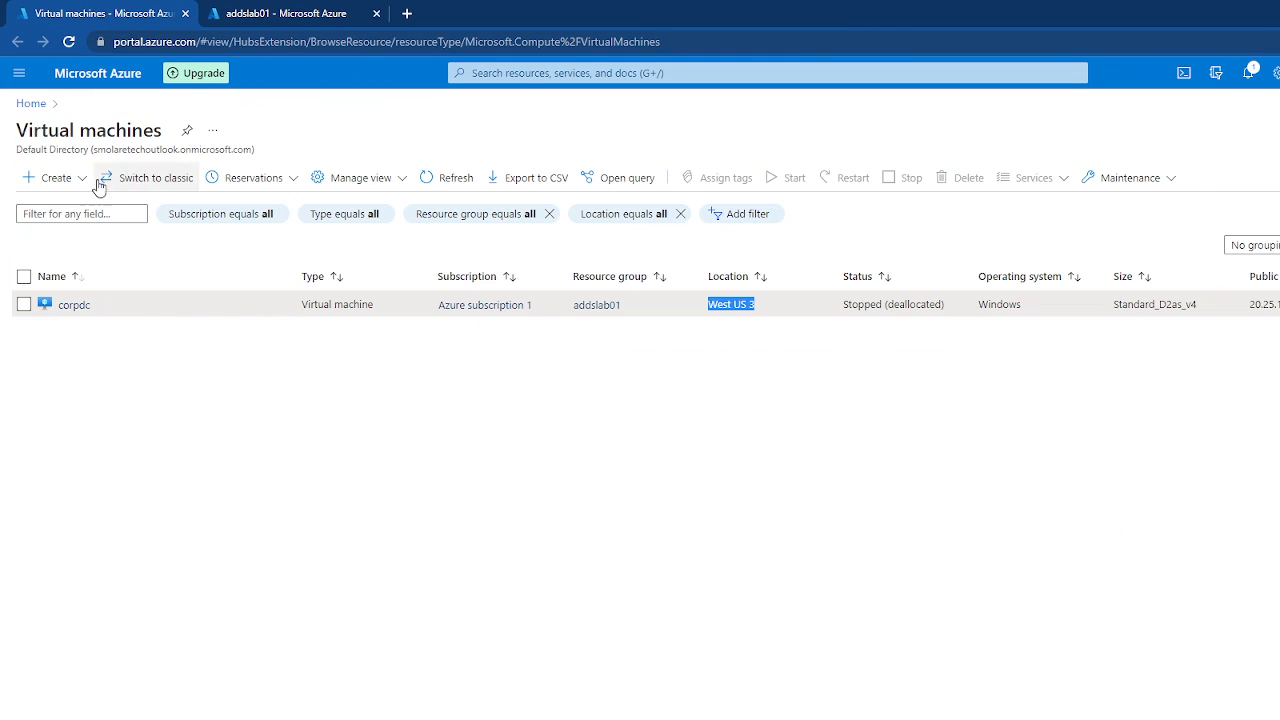
pyautogui.click(50, 177)
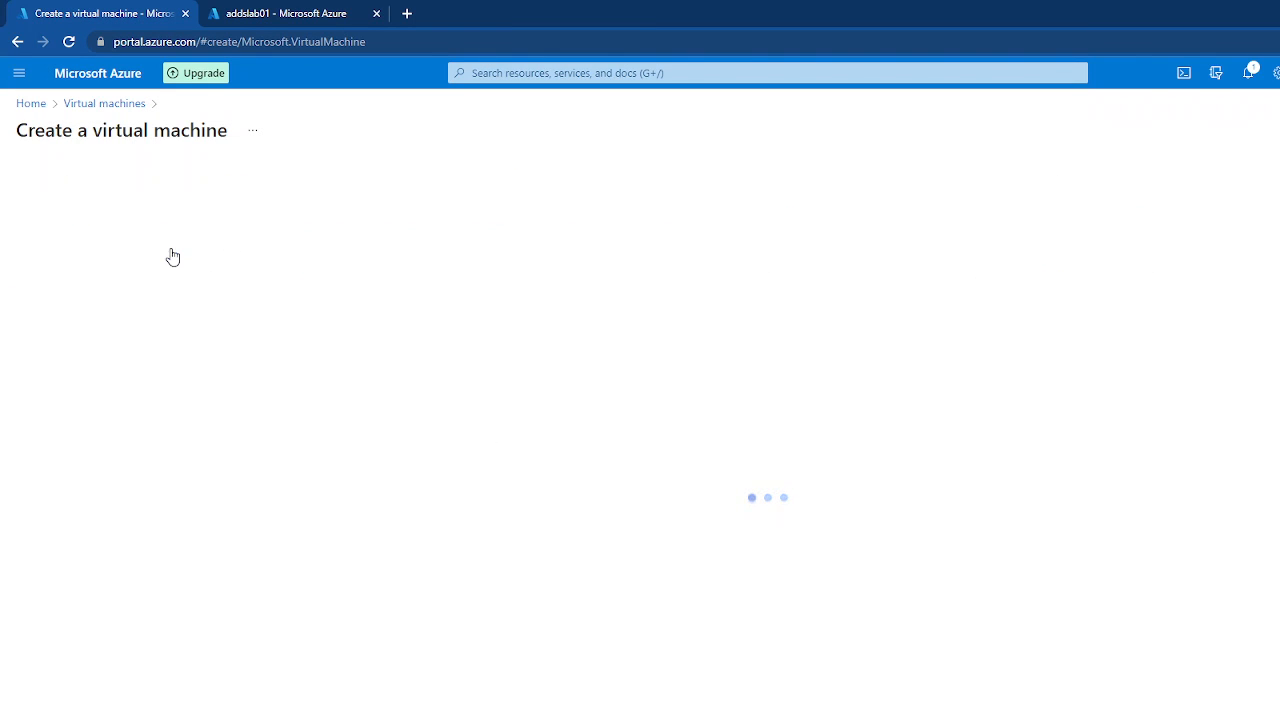
pyautogui.click(300, 438)
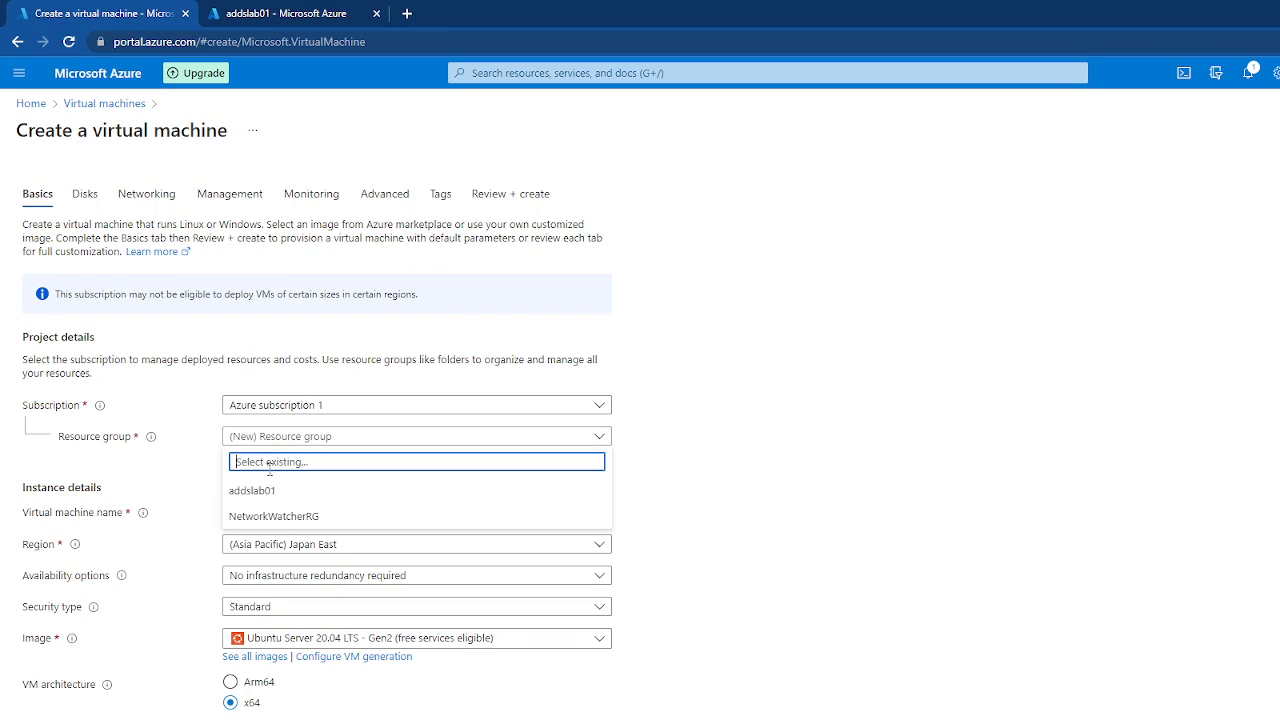
pyautogui.click(266, 492)
pyautogui.click(249, 511)
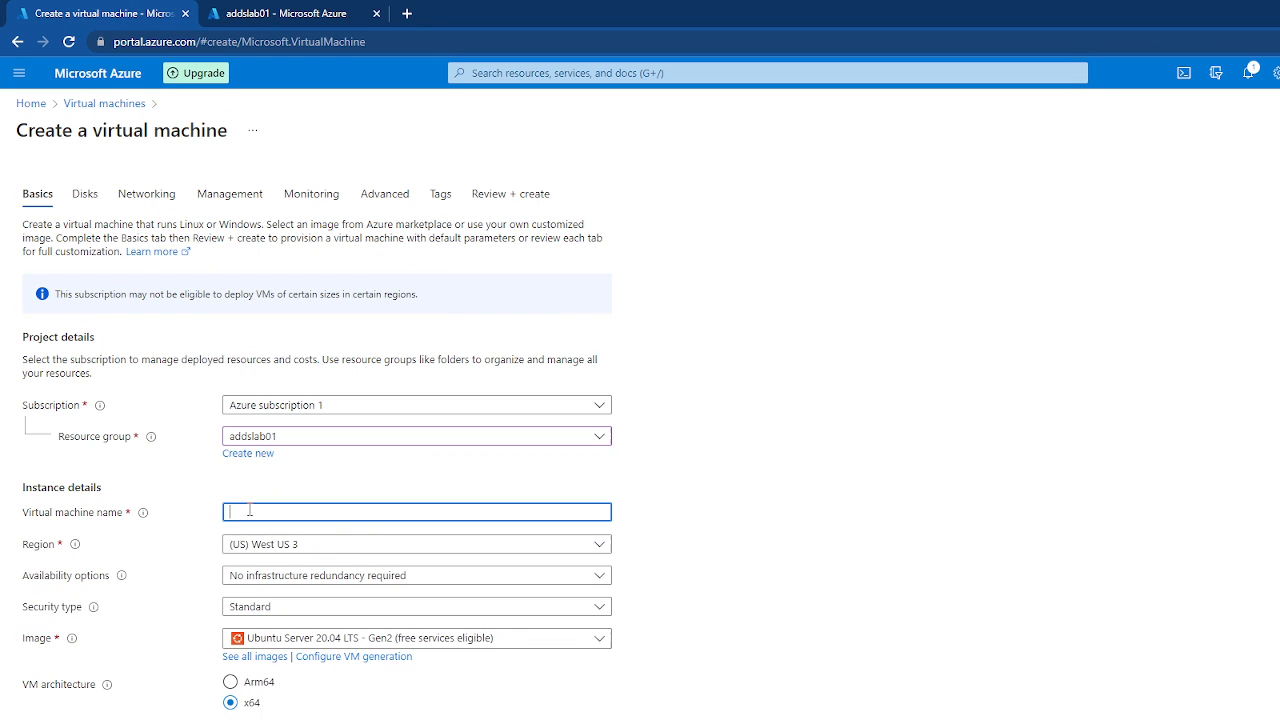
pyautogui.write('server02')
pyautogui.click(669, 528)
# Use the Windows Server 2016 Datacenter - Gen2 image and Standard_D2as_v4 size (2 vCPUs, 8 GiB)
pyautogui.scroll(-2, 669, 528)
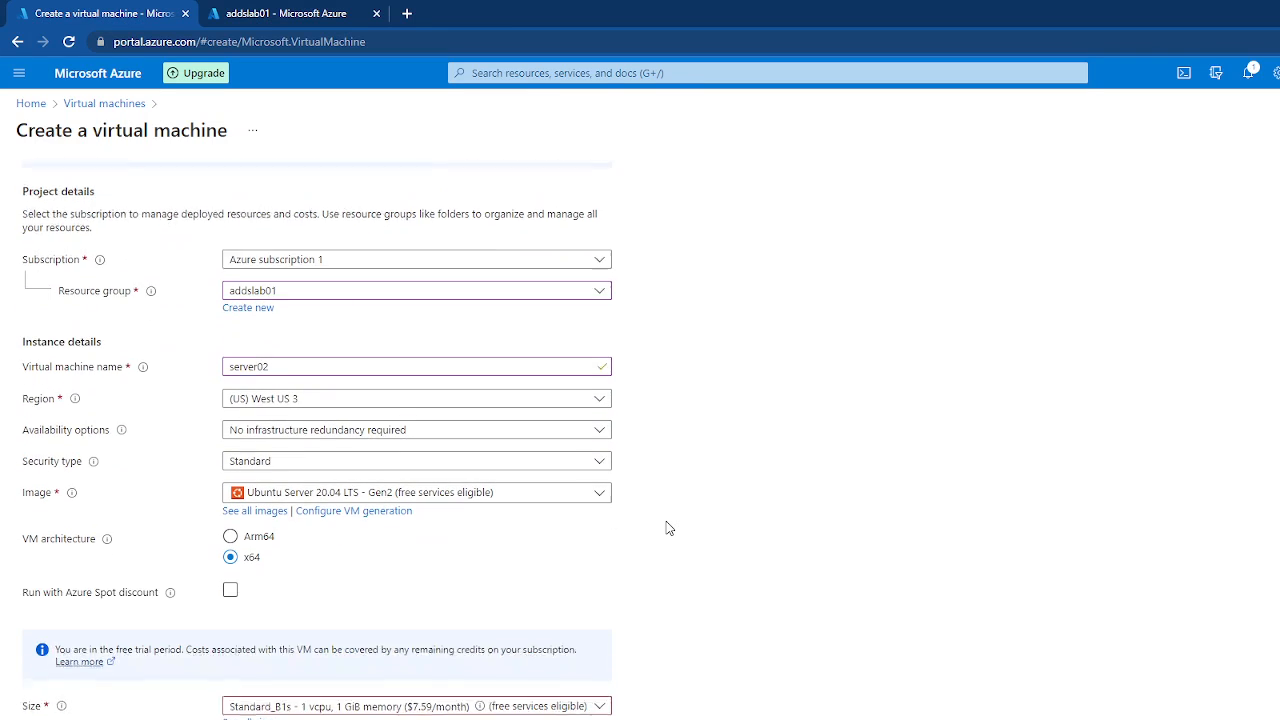
pyautogui.click(263, 497)
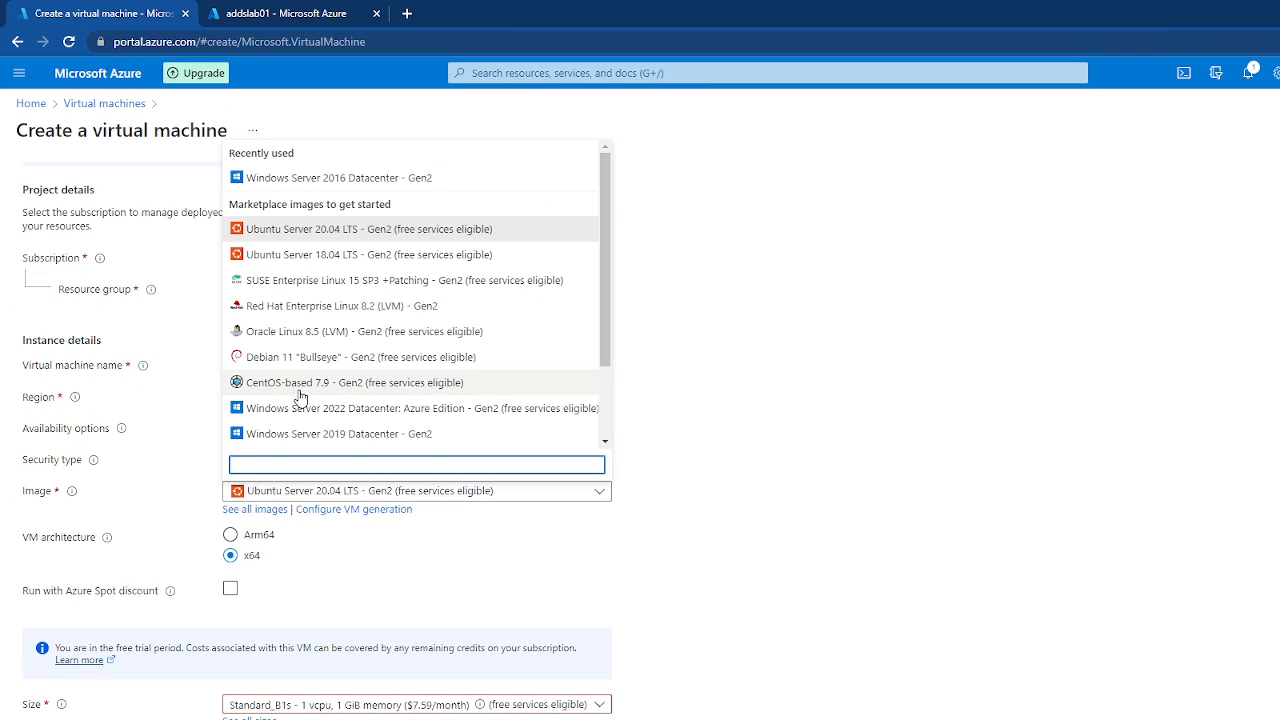
pyautogui.scroll(-2, 300, 390)
pyautogui.press('Escape')
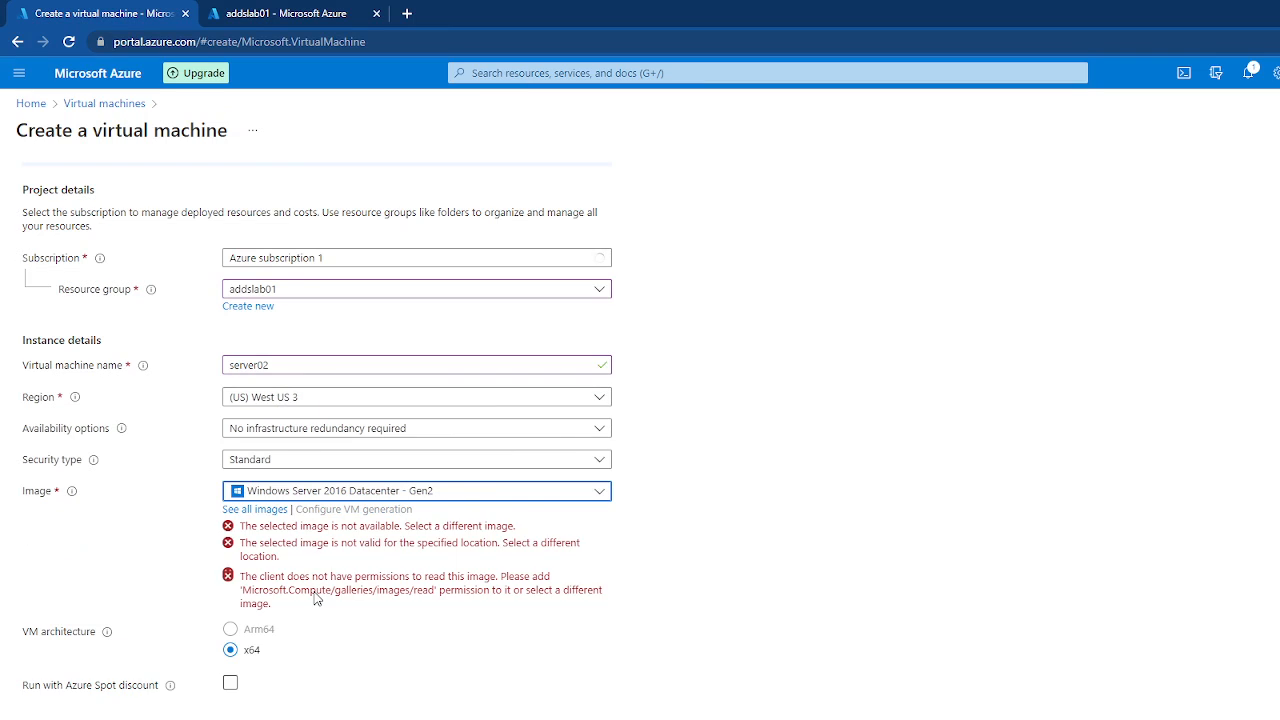
pyautogui.scroll(-1, 314, 597)
pyautogui.scroll(-2, 314, 595)
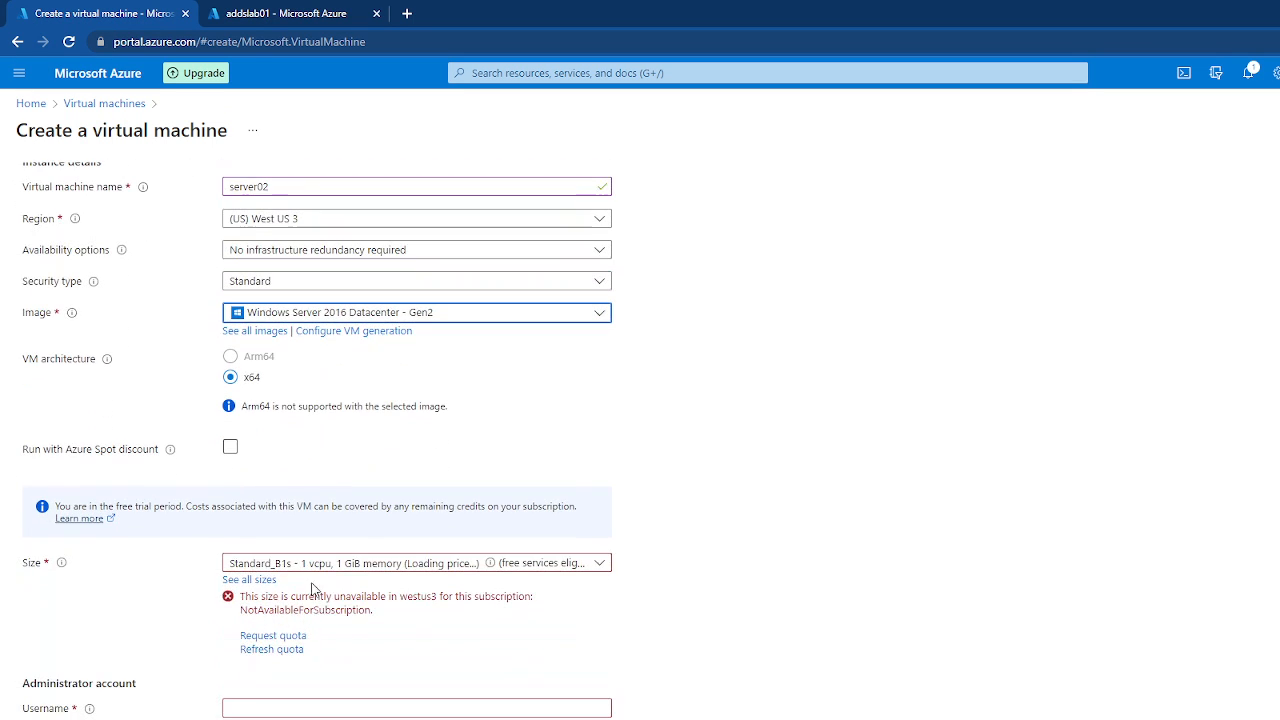
pyautogui.click(302, 565)
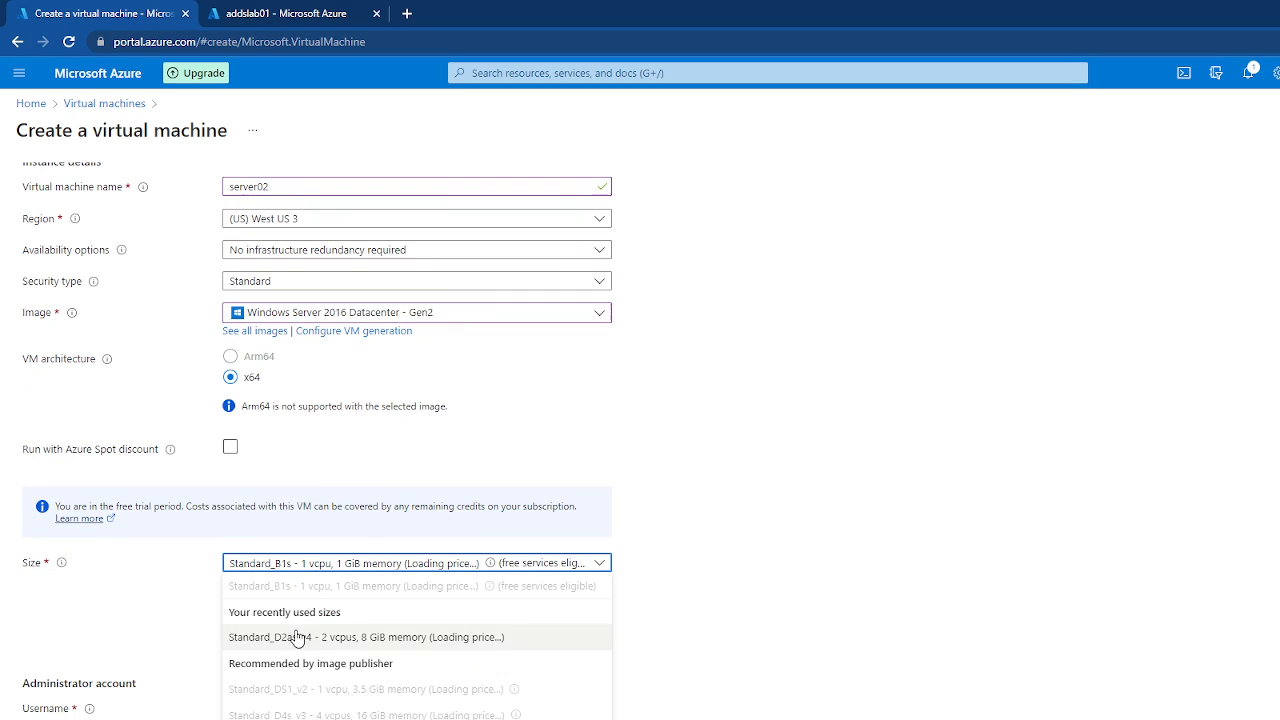
pyautogui.click(290, 637)
pyautogui.scroll(-5, 588, 430)
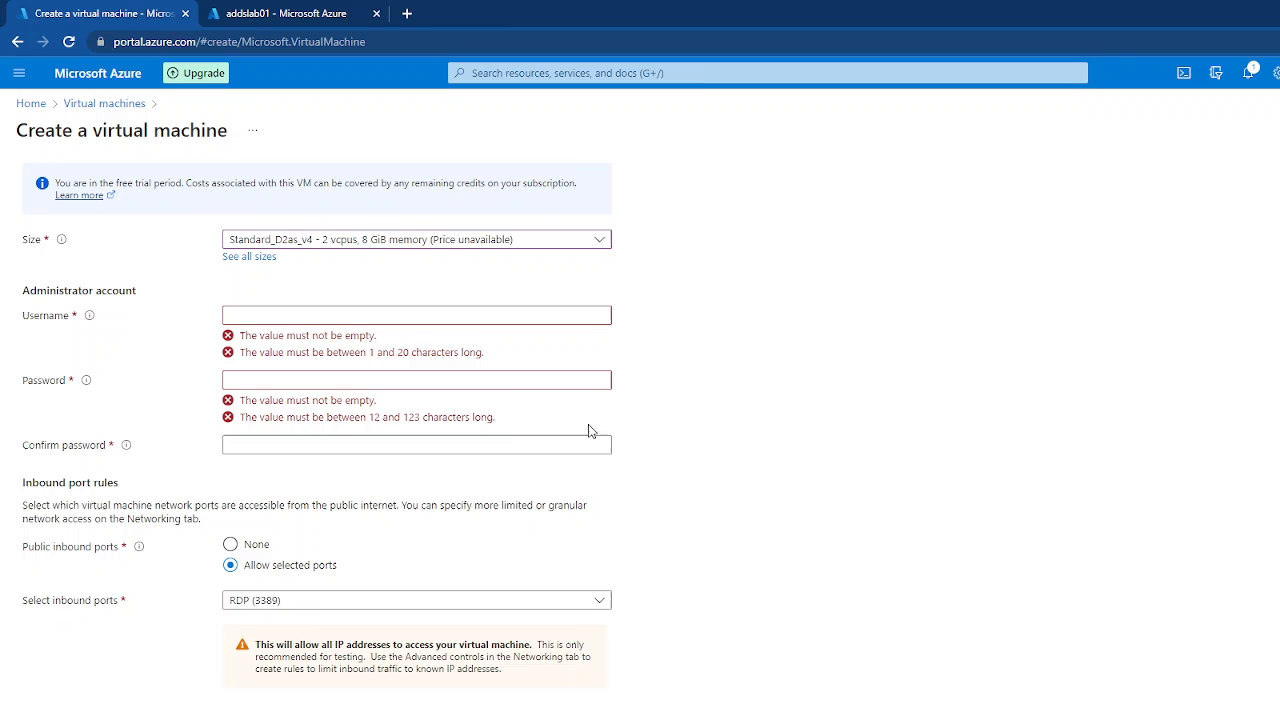
# Enter server02's administrator username, password and matching password confirmation
pyautogui.click(292, 314)
pyautogui.write('rpotru')
pyautogui.press('Tab')
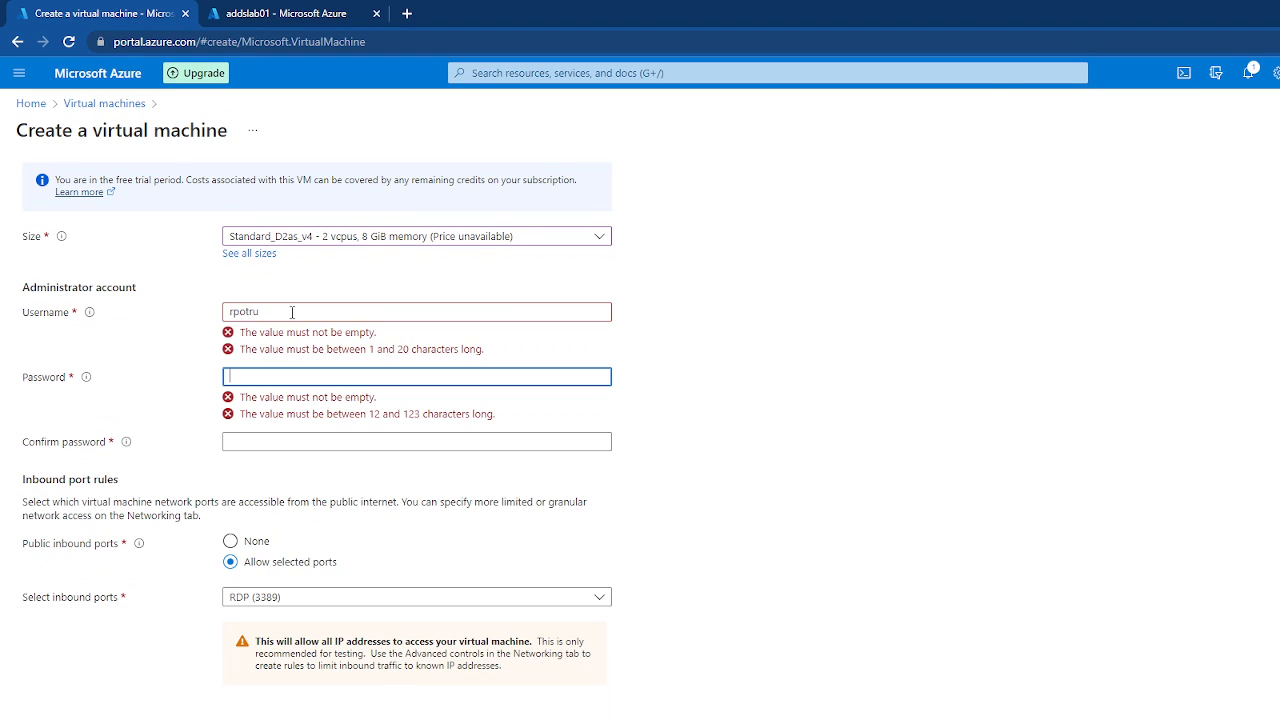
pyautogui.press('Tab')
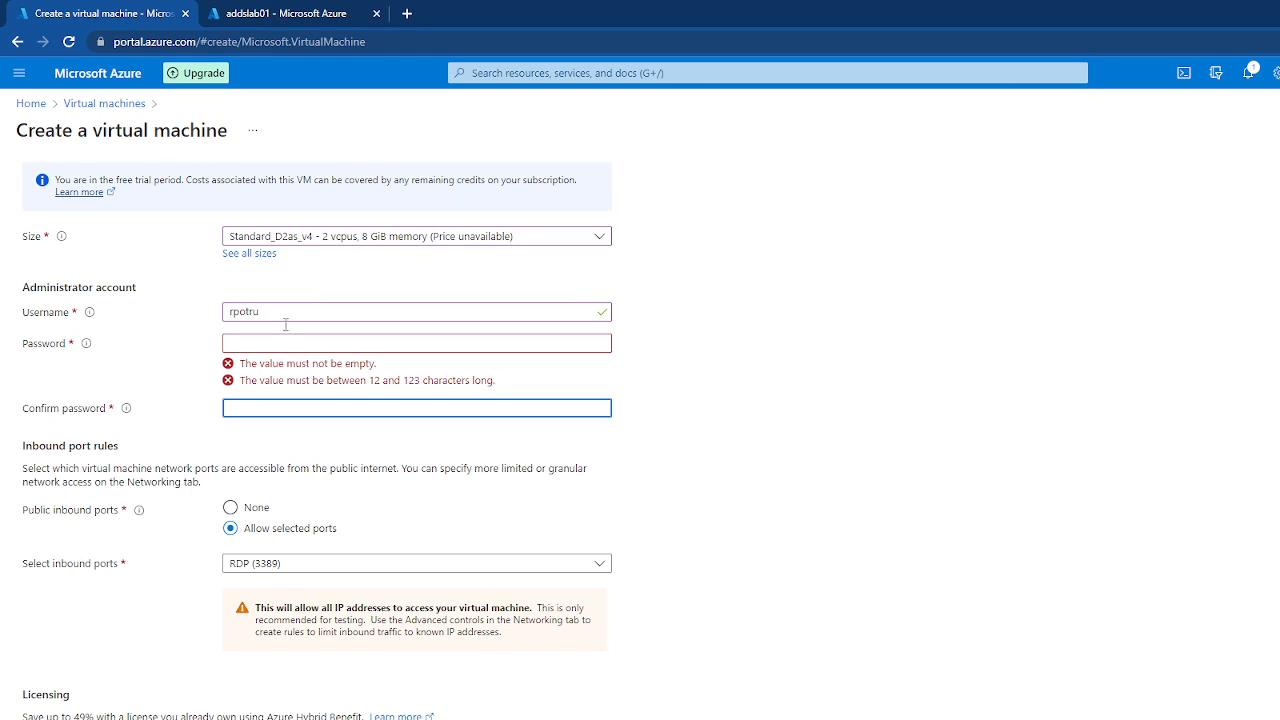
pyautogui.click(278, 343)
pyautogui.write('•••••')
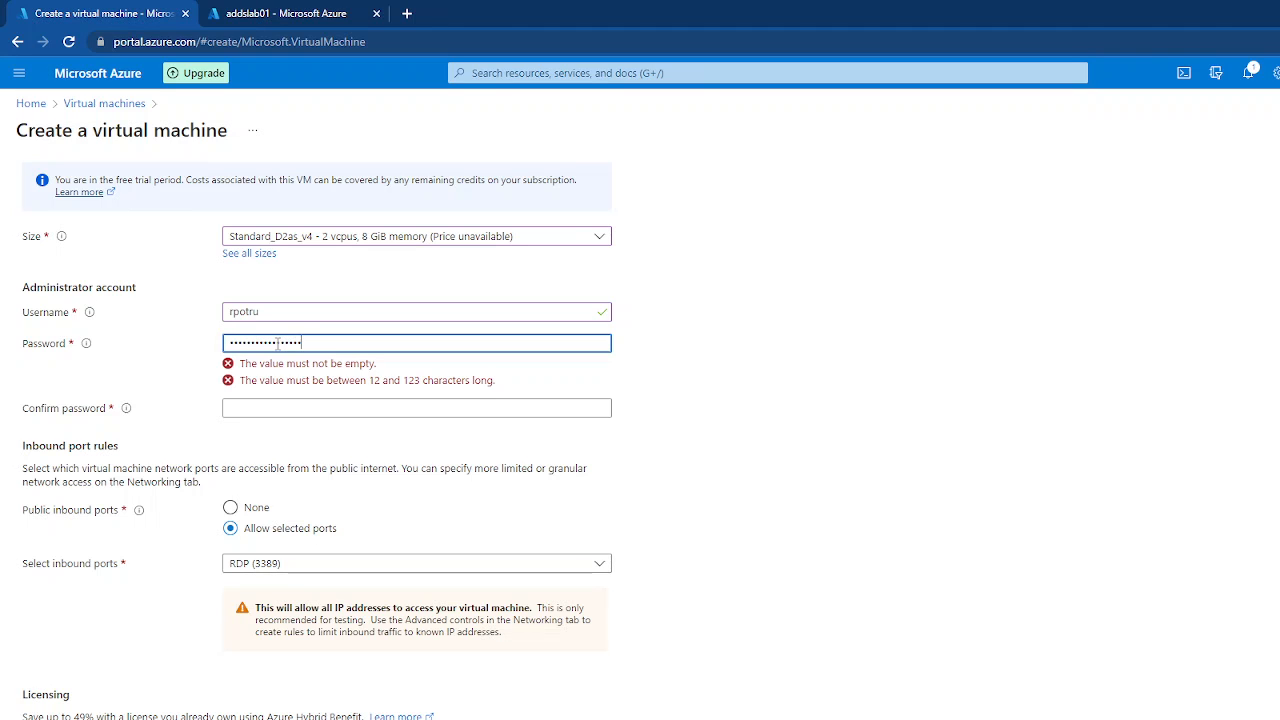
pyautogui.press('Tab')
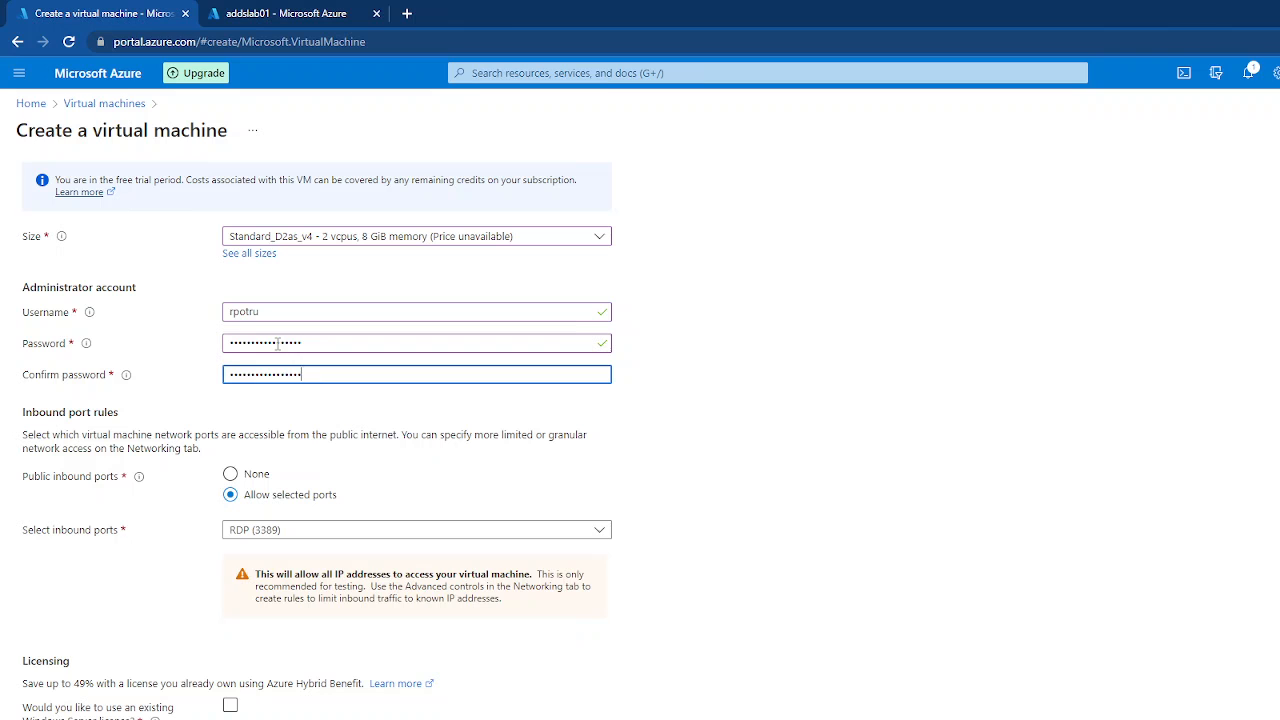
pyautogui.click(563, 458)
pyautogui.scroll(-1, 563, 458)
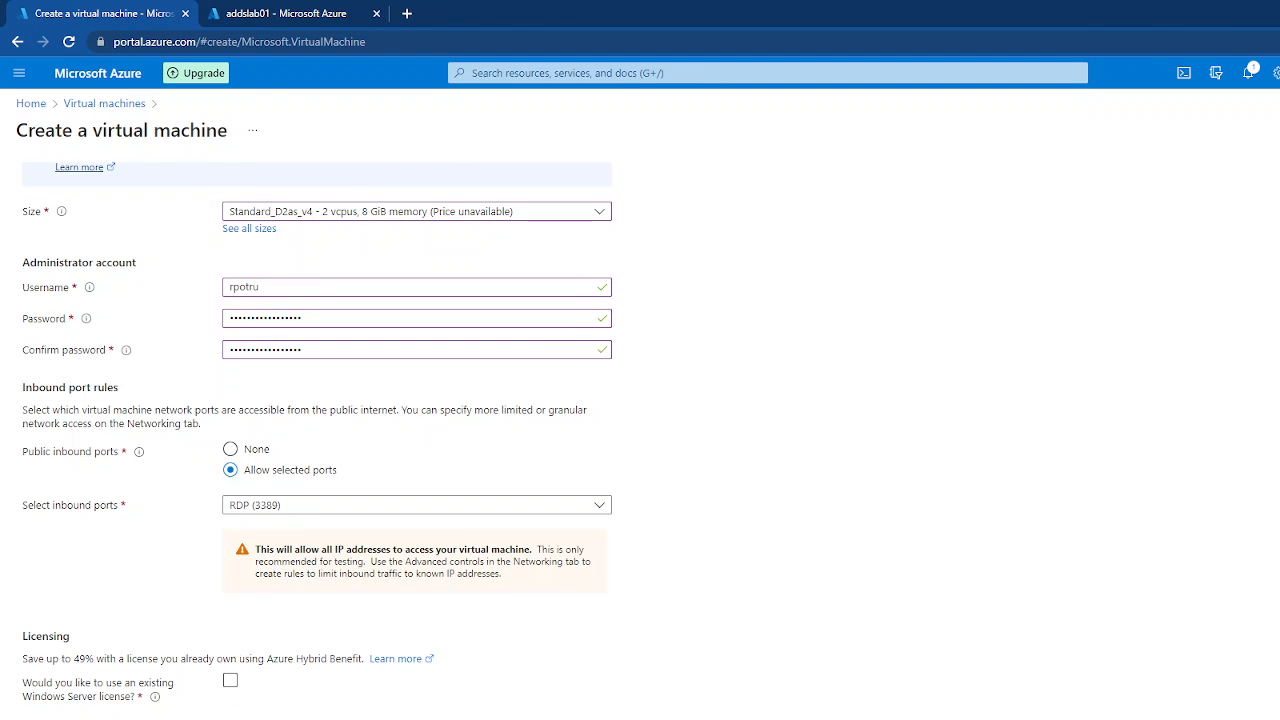
pyautogui.click(274, 666)
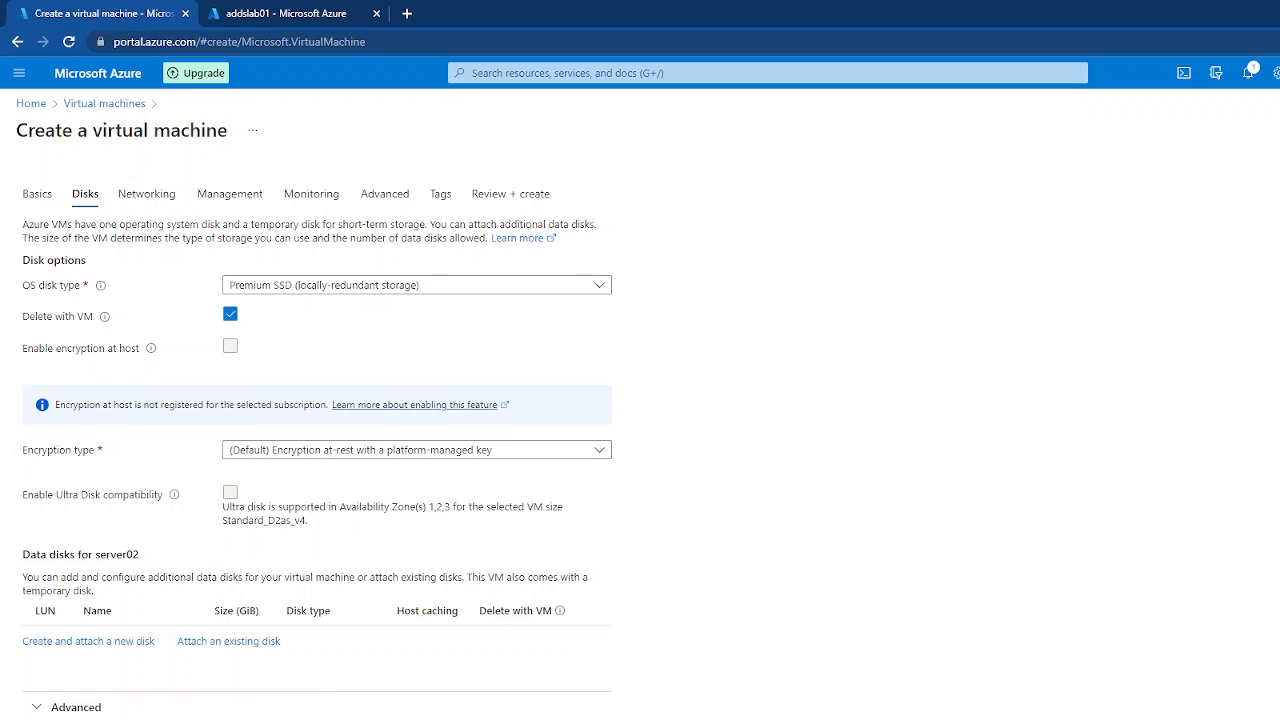
# Set server02's OS disk type to Standard HDD
pyautogui.click(508, 287)
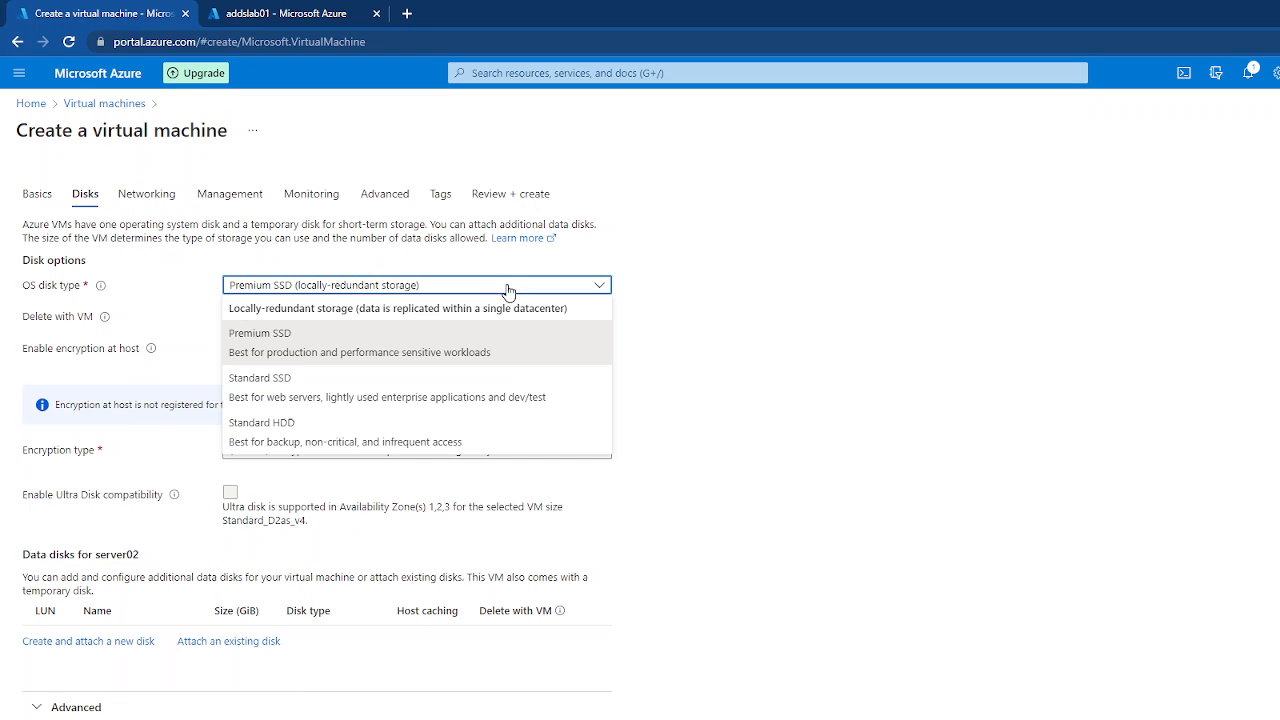
pyautogui.click(281, 432)
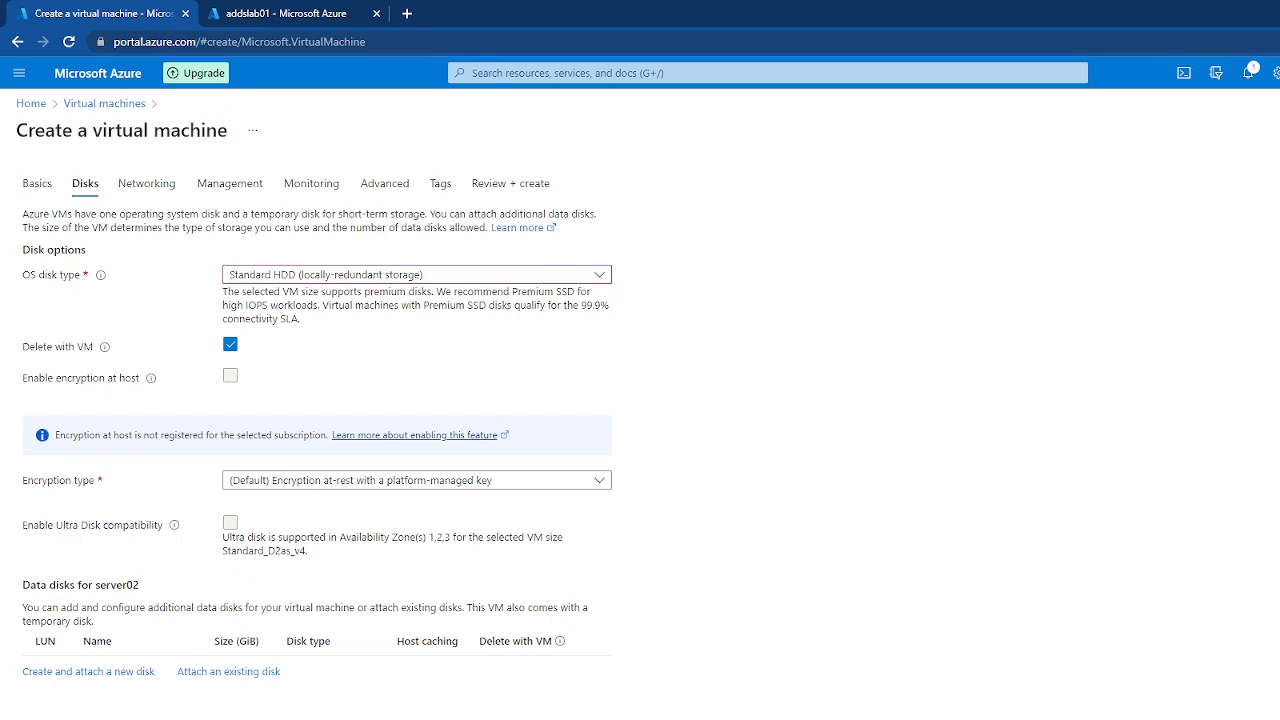
pyautogui.click(290, 715)
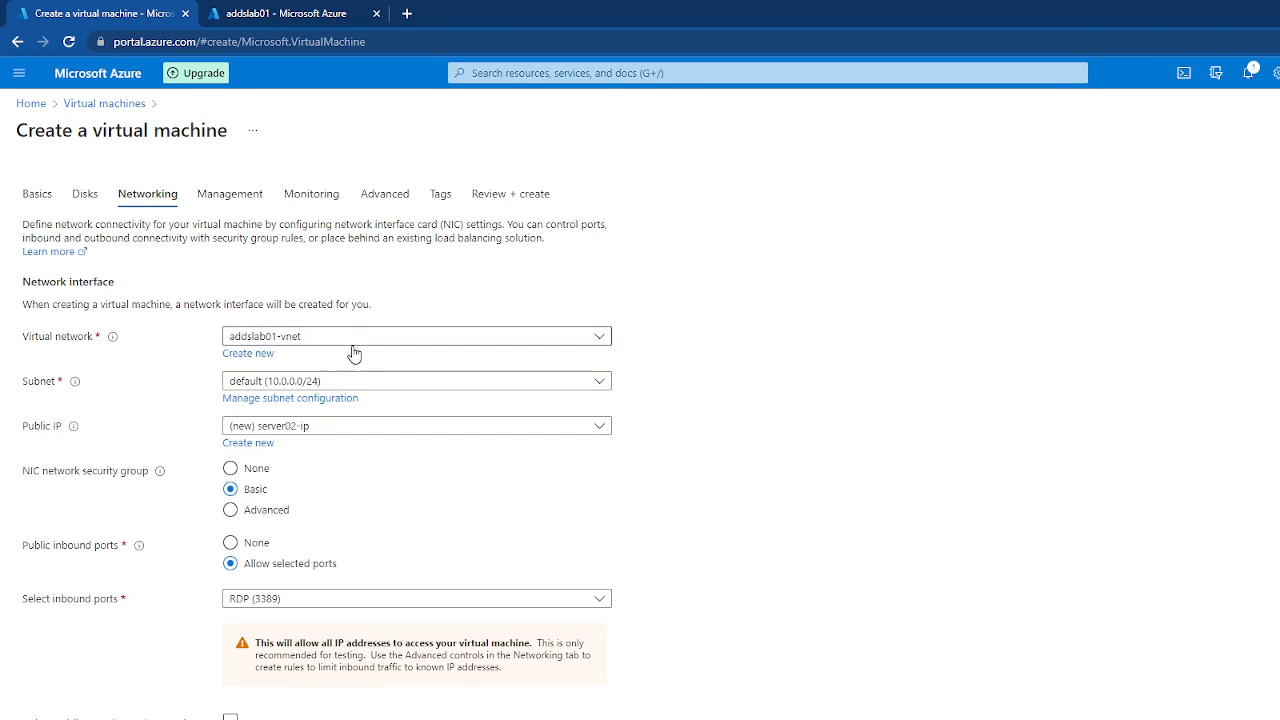
# Keep the new server02-ip public address and have the public IP and NIC deleted with the VM
pyautogui.click(352, 430)
pyautogui.click(352, 430)
pyautogui.scroll(-1, 363, 494)
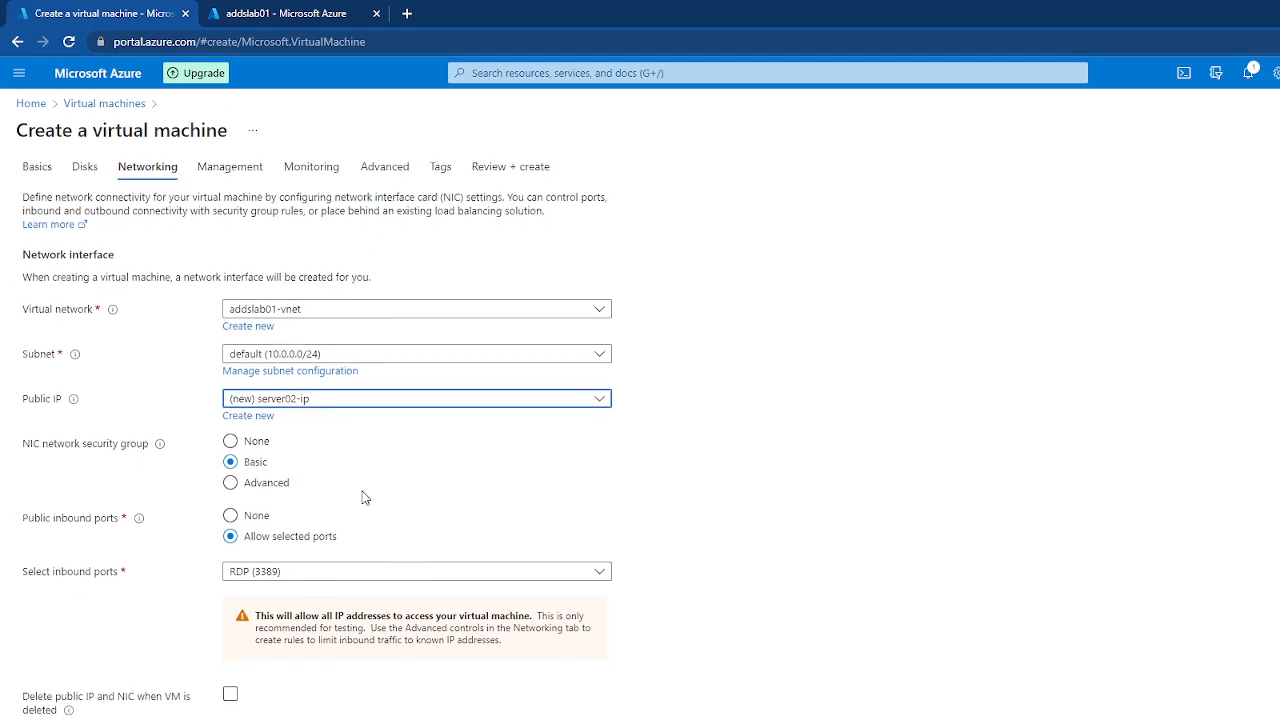
pyautogui.scroll(-1, 363, 497)
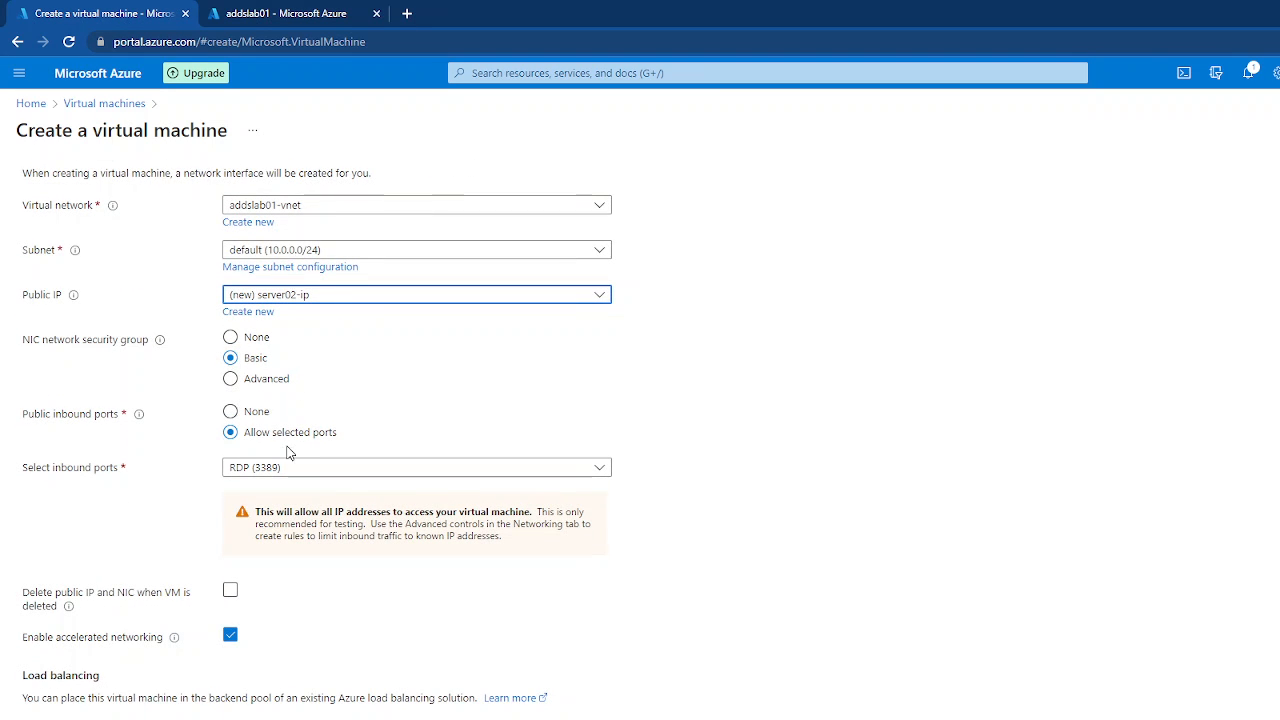
pyautogui.scroll(-1, 286, 449)
pyautogui.click(229, 582)
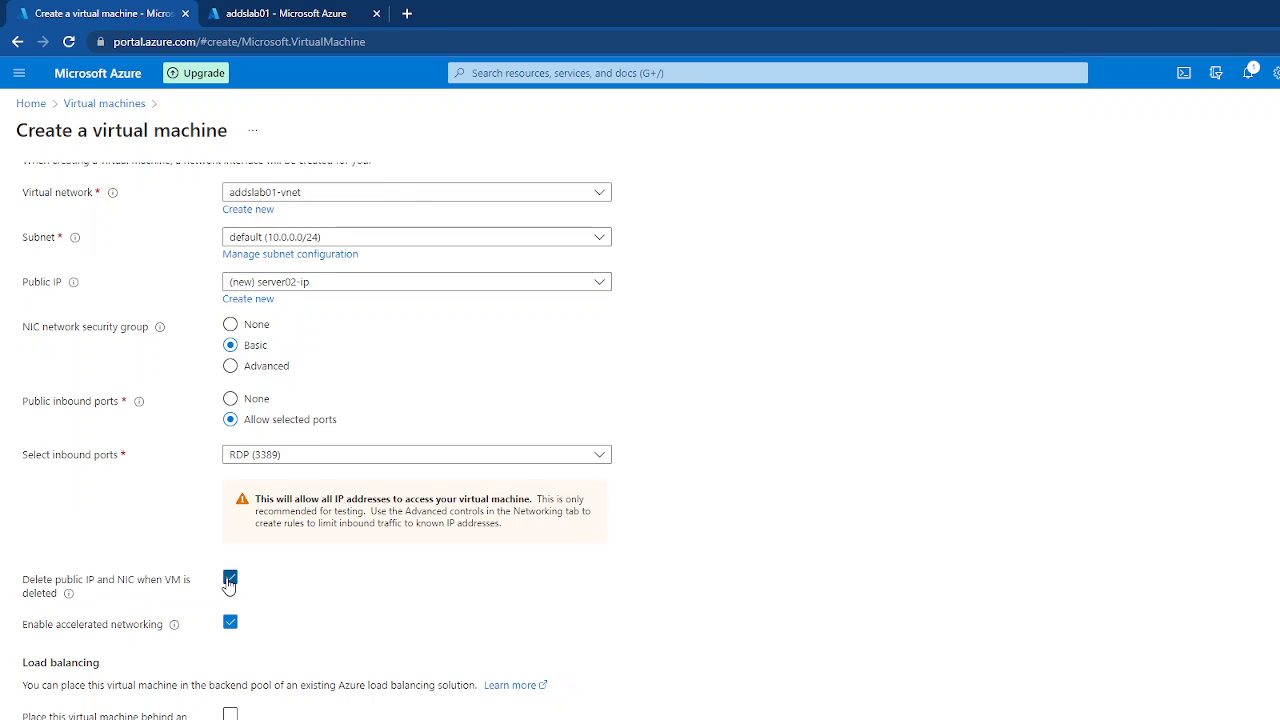
# Step through Management, Monitoring, Advanced and Tags to Review + create, where validation passes
pyautogui.click(290, 716)
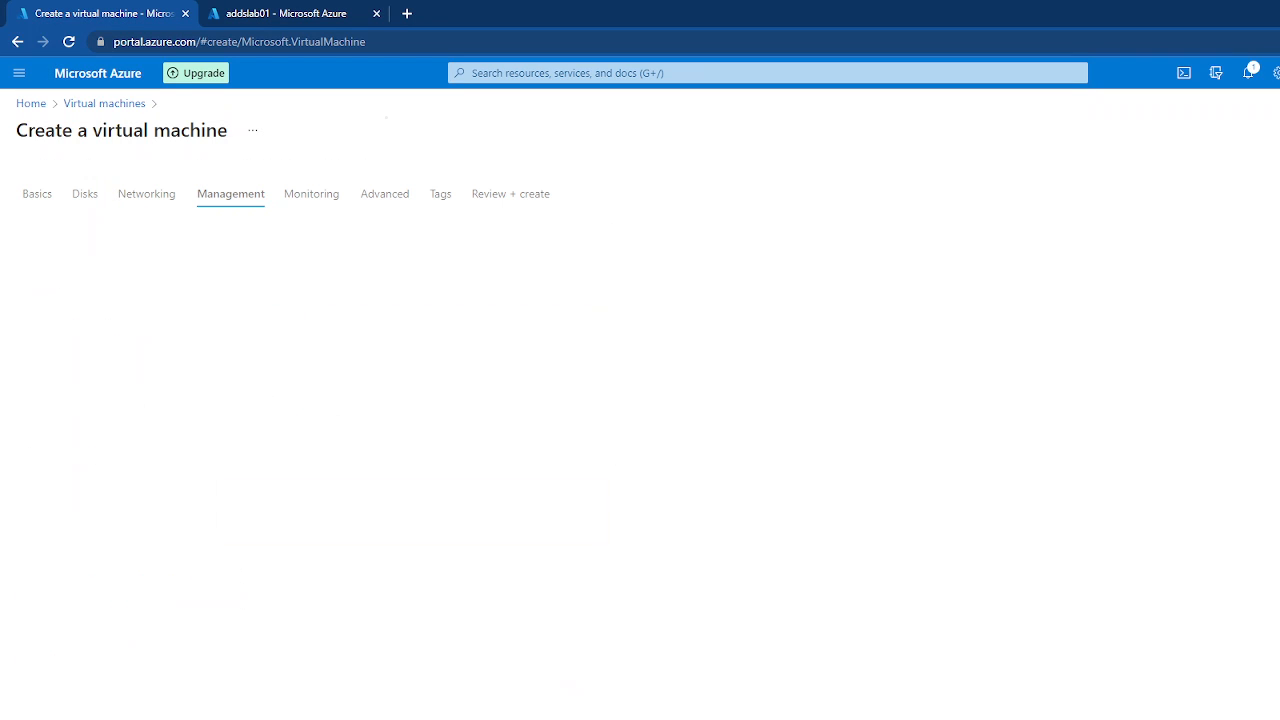
pyautogui.scroll(-3, 319, 472)
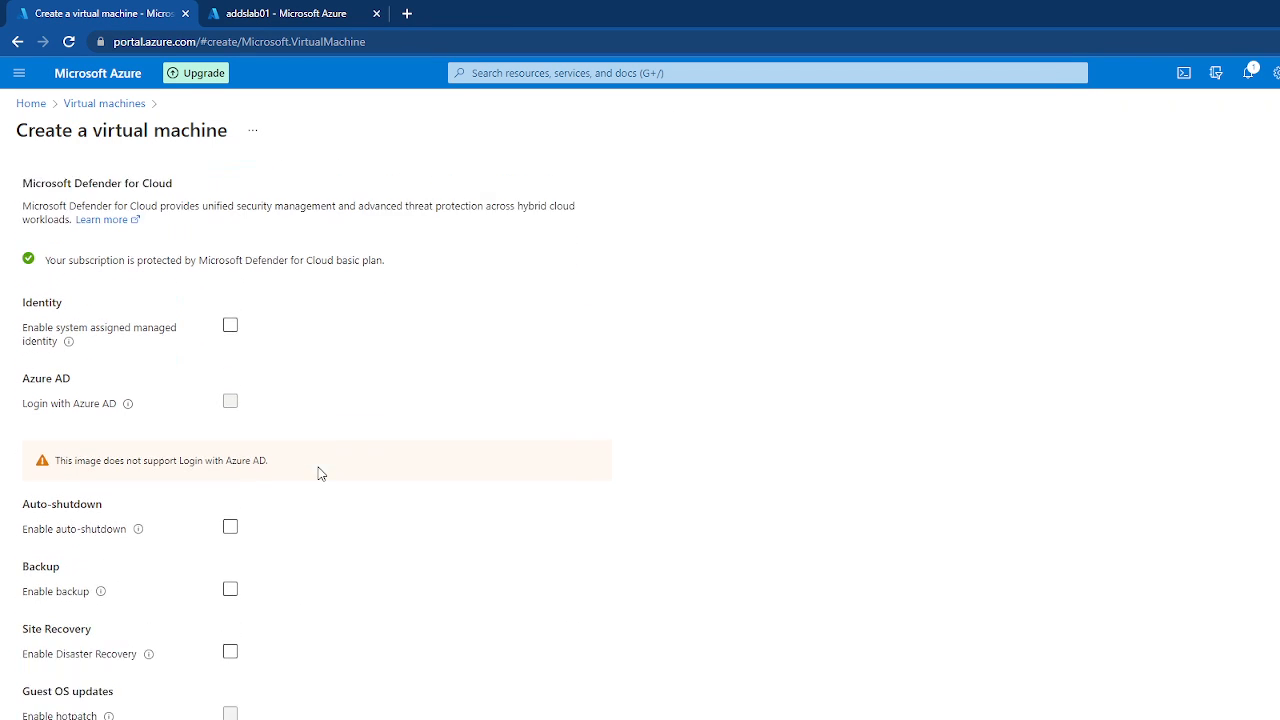
pyautogui.click(290, 716)
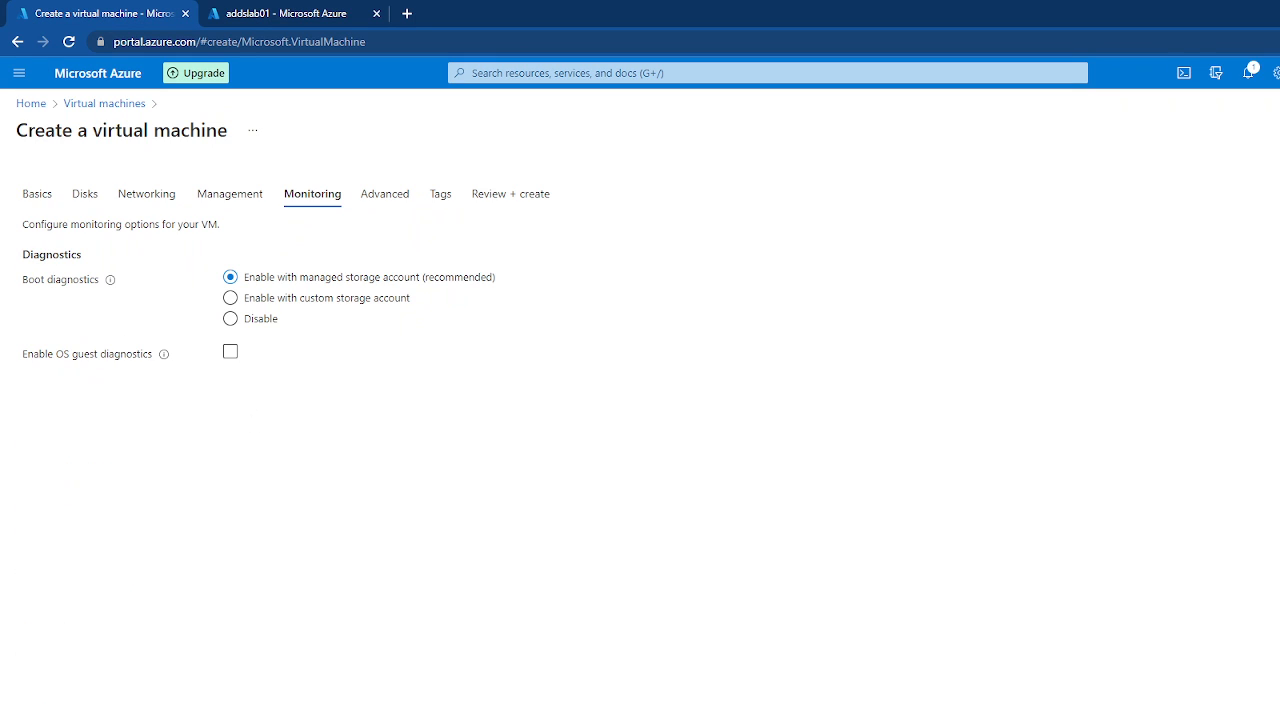
pyautogui.click(290, 716)
pyautogui.click(290, 716)
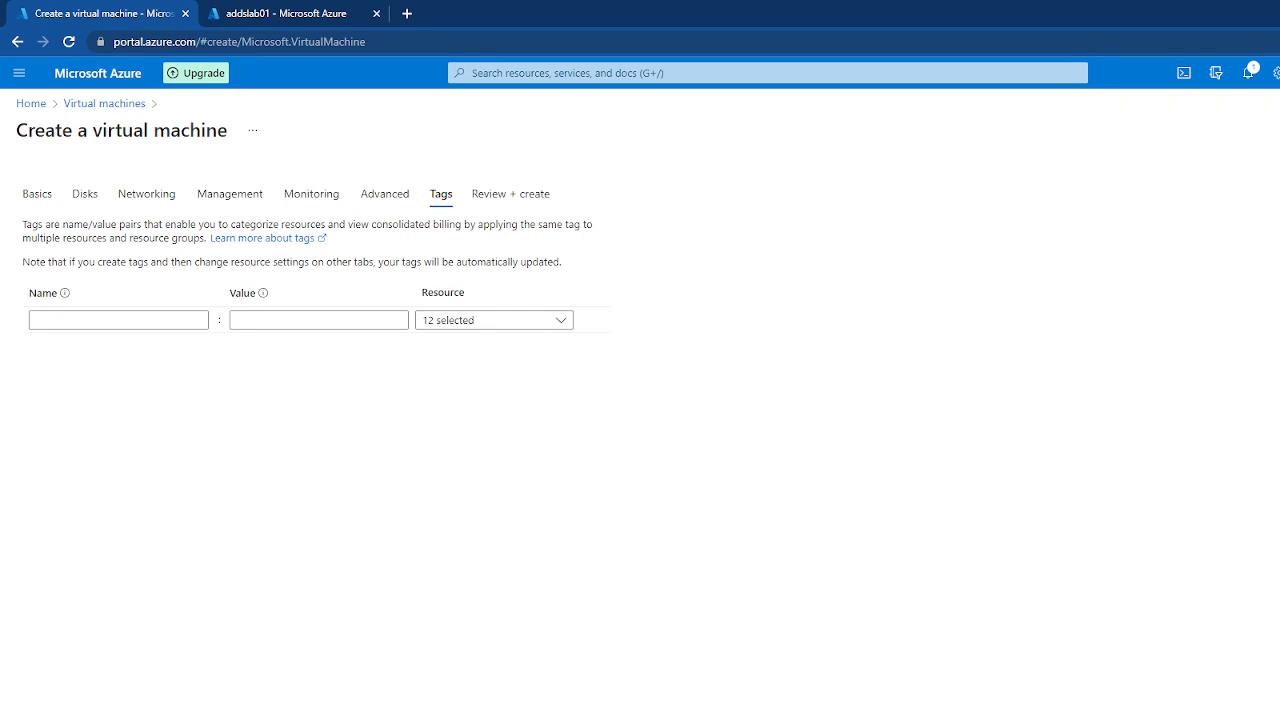
pyautogui.click(290, 716)
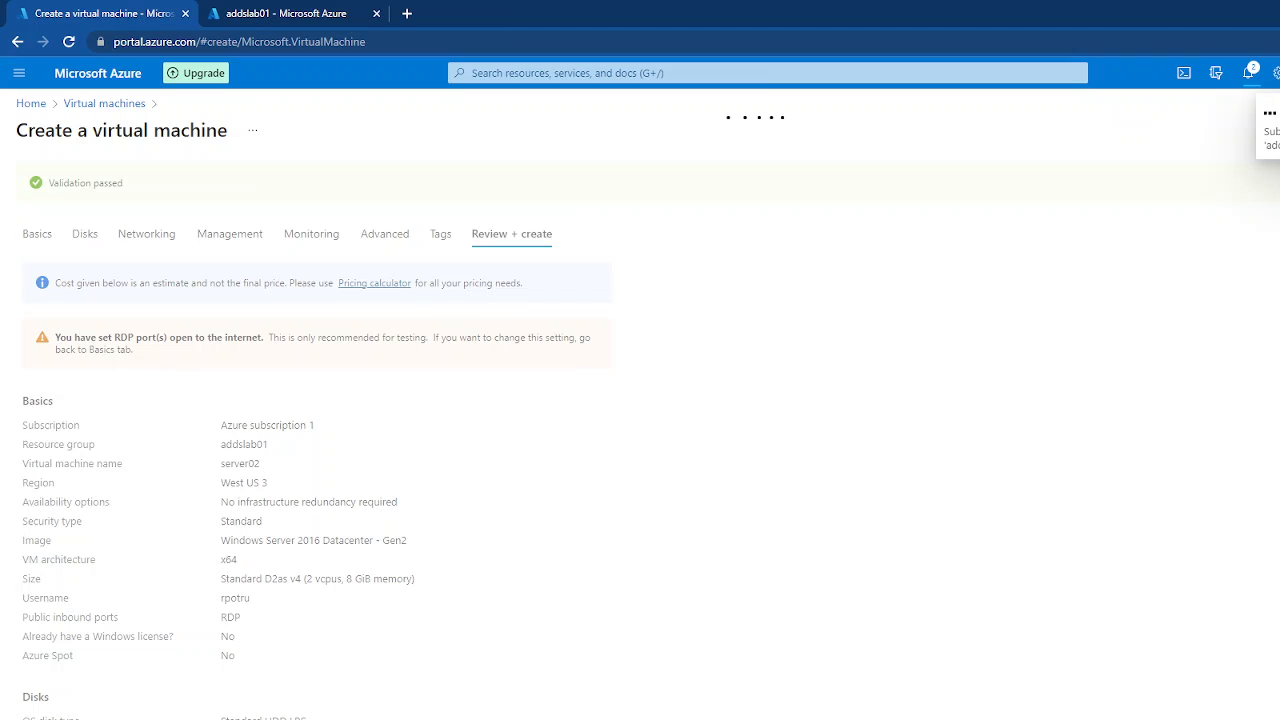
# Open the server02 deployment from Notifications and watch its details until it completes
pyautogui.click(1248, 73)
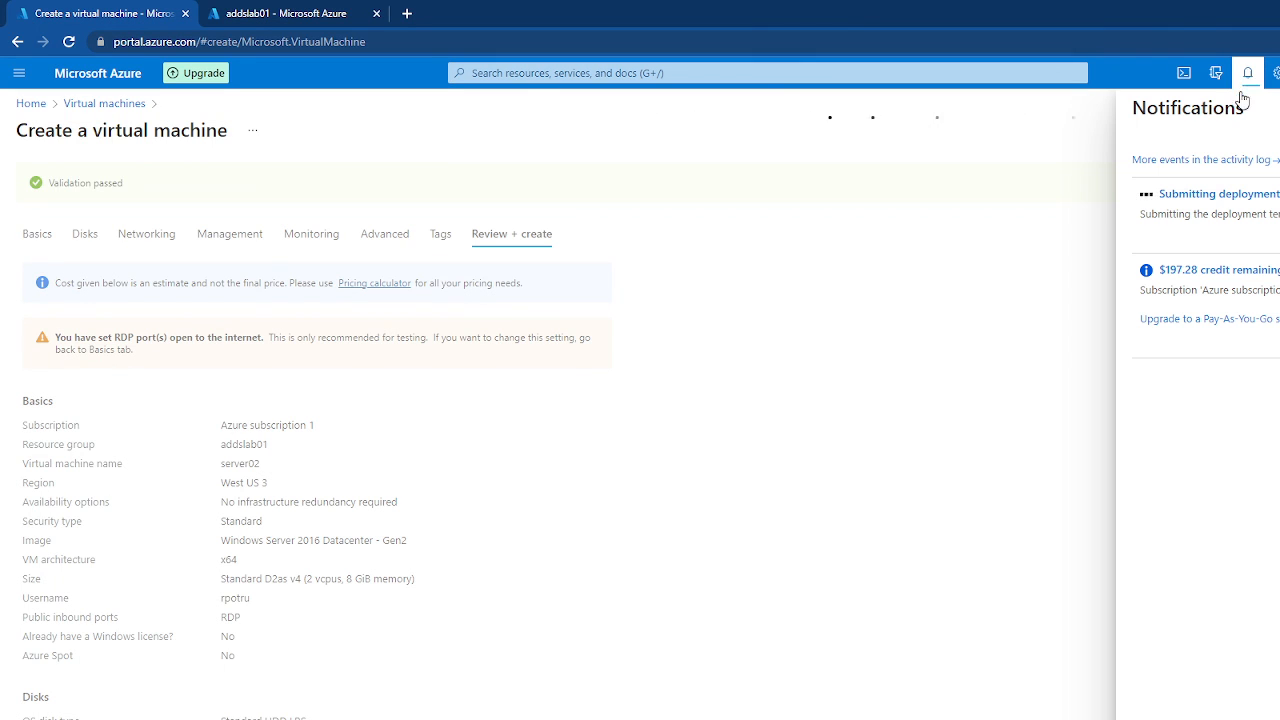
pyautogui.click(1217, 195)
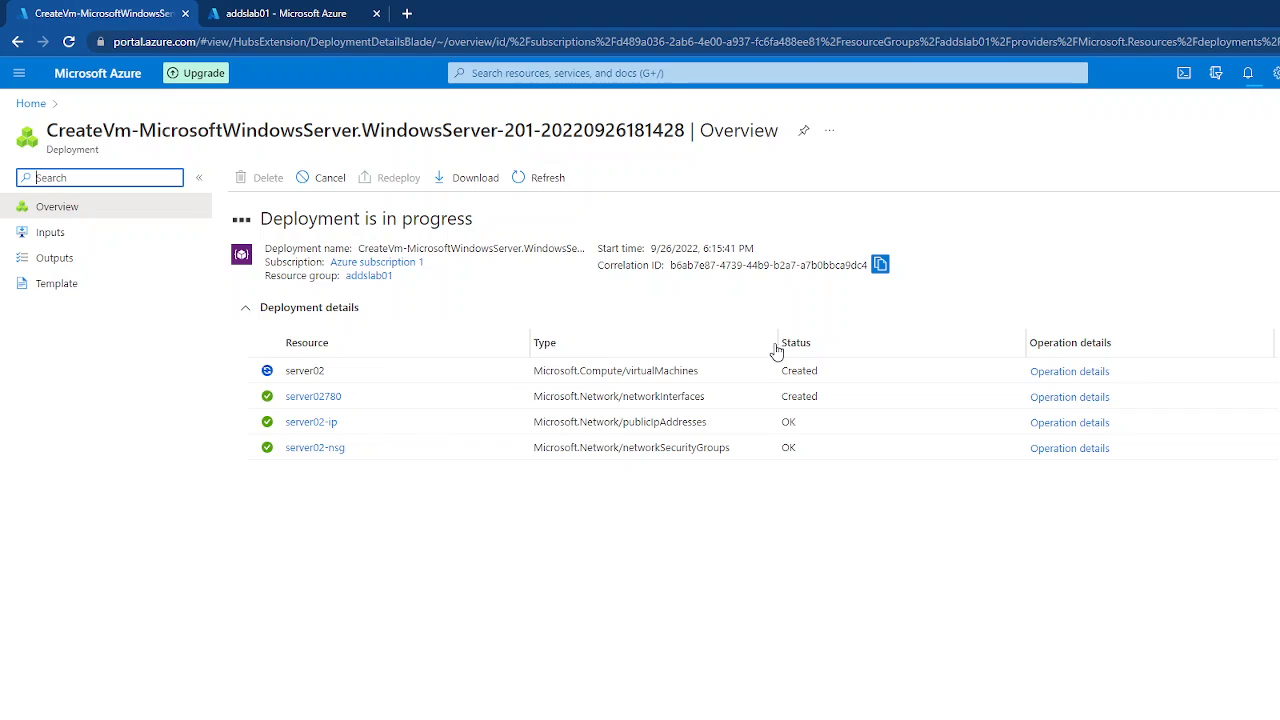
pyautogui.moveTo(777, 345); pyautogui.dragTo(805, 343)
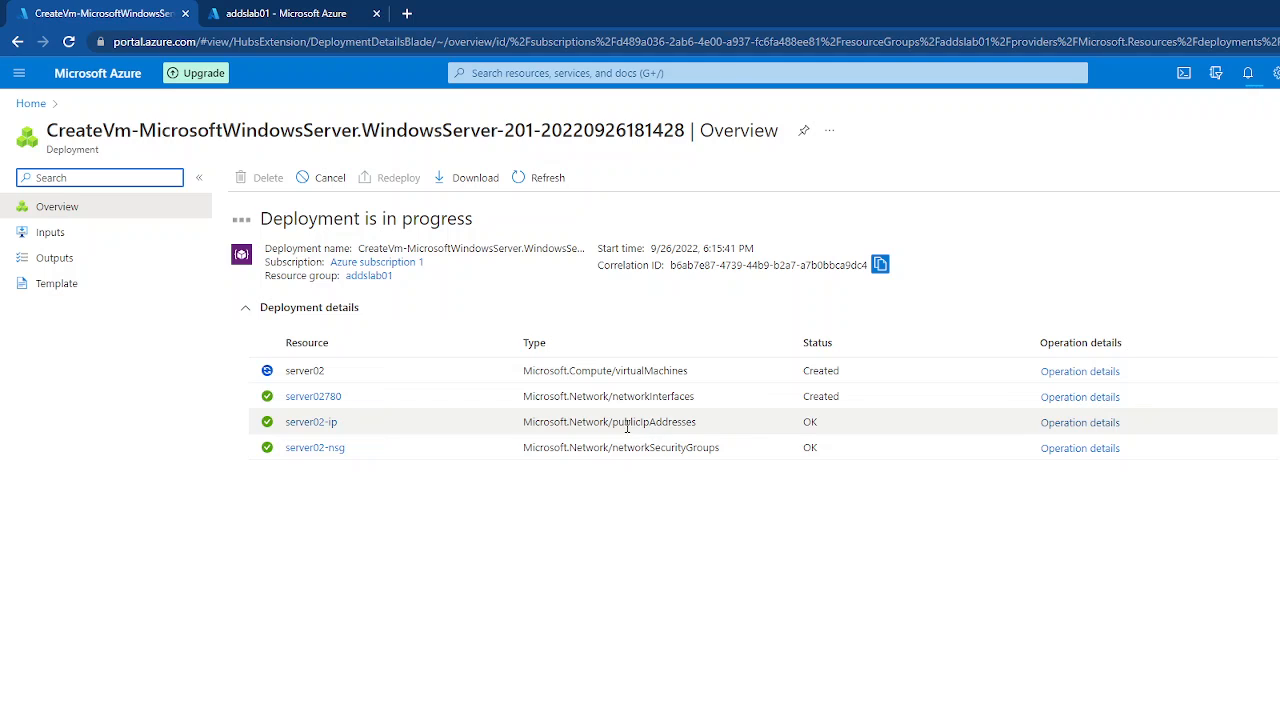
pyautogui.moveTo(613, 447); pyautogui.dragTo(785, 441)
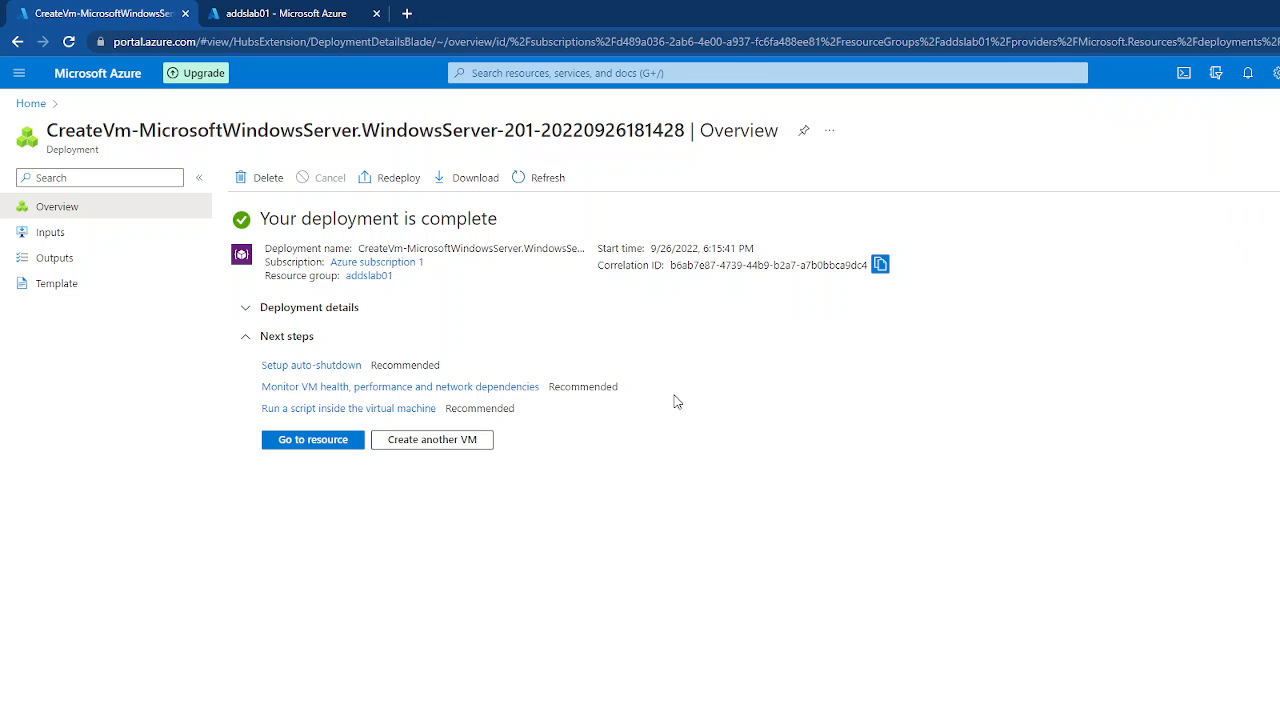
# Go to the running server02 VM and bring up its Connect options
pyautogui.click(326, 445)
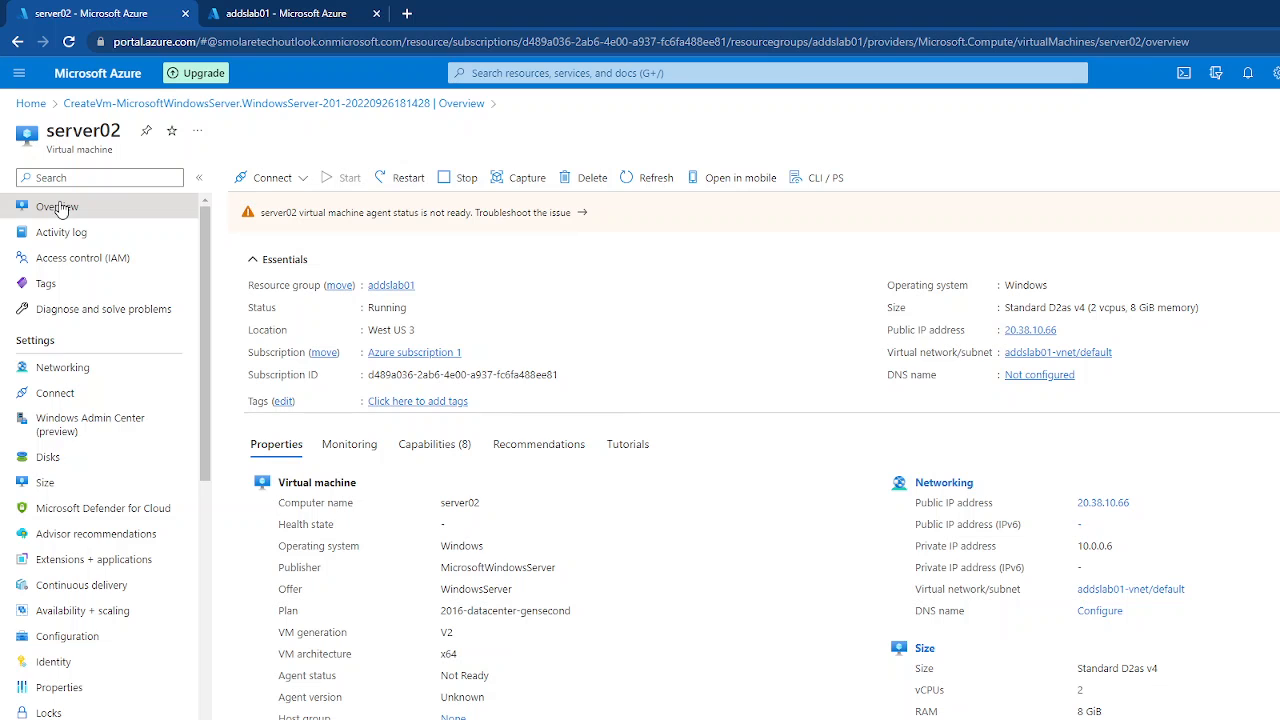
pyautogui.click(303, 180)
# Choose RDP for server02 (20.38.10.66, port 3389) and download the RDP file
pyautogui.click(265, 207)
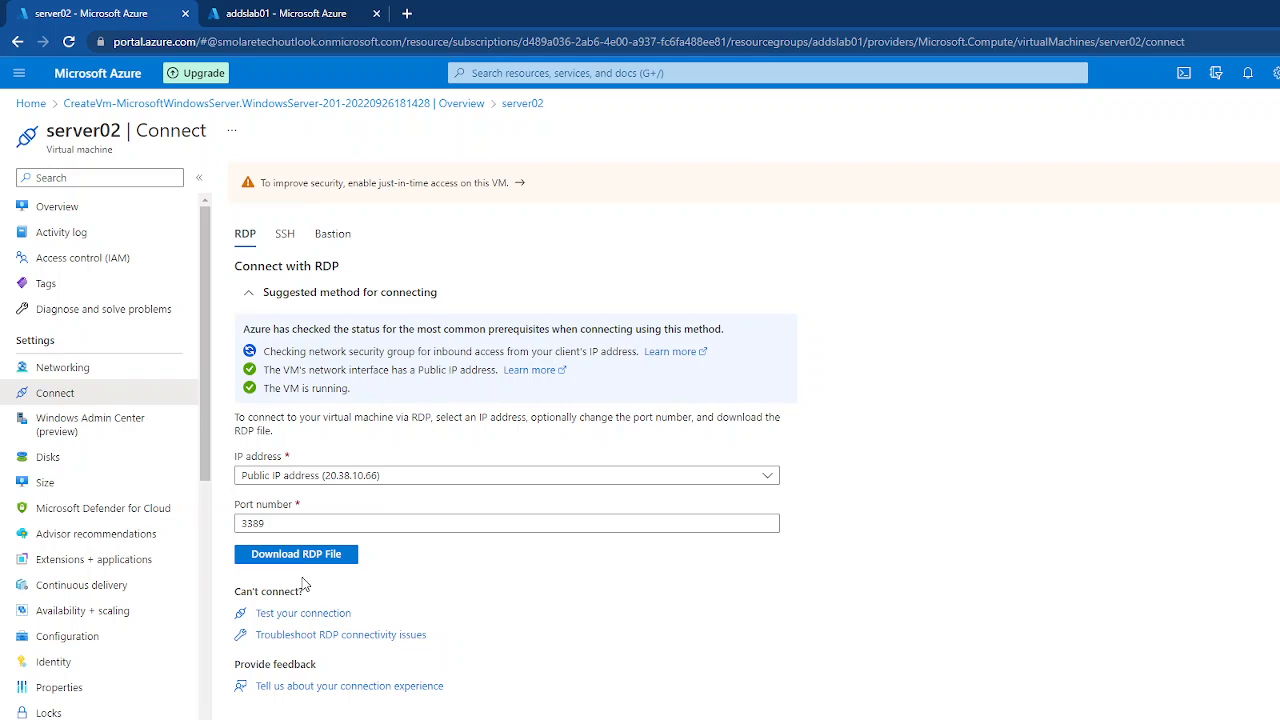
pyautogui.click(305, 558)
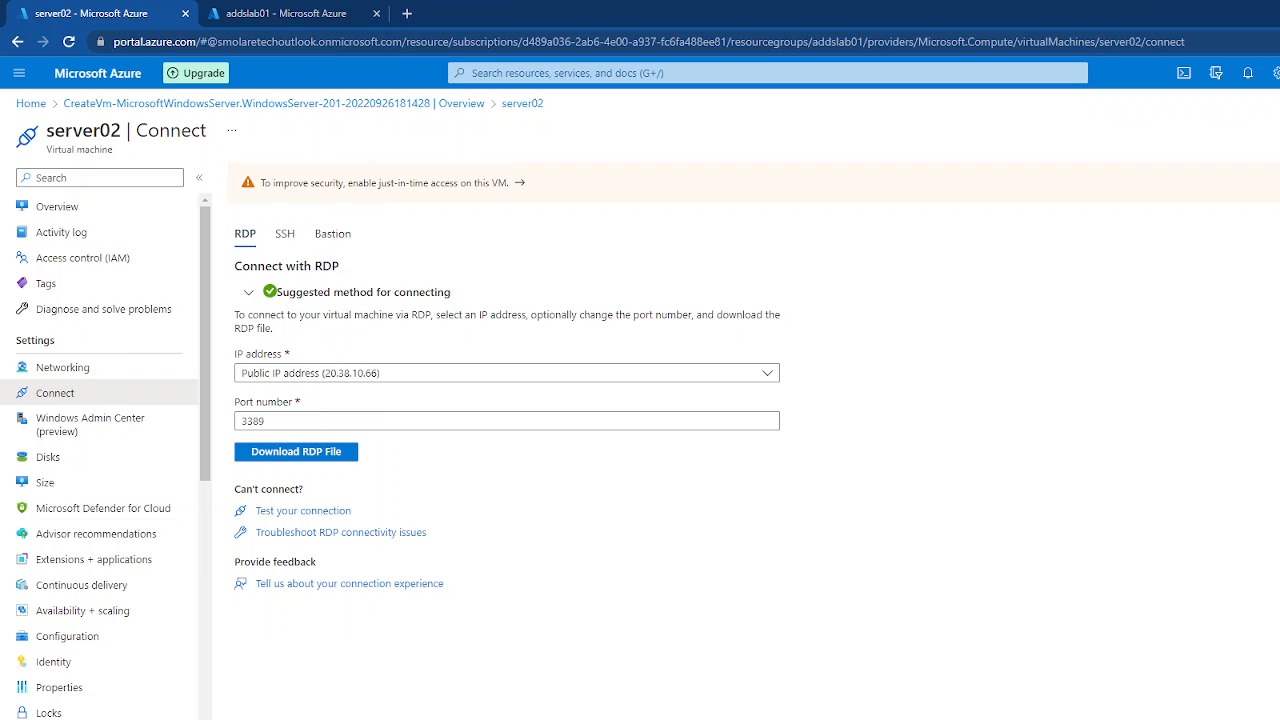
pyautogui.click(296, 451)
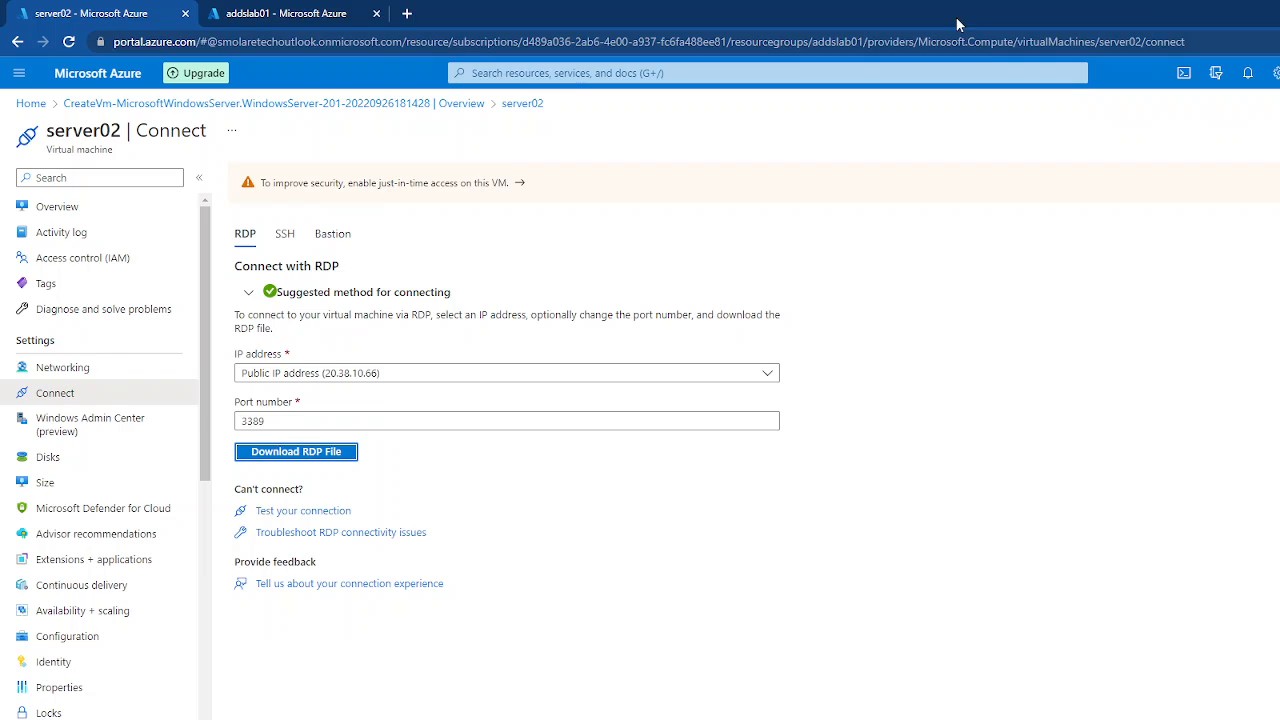